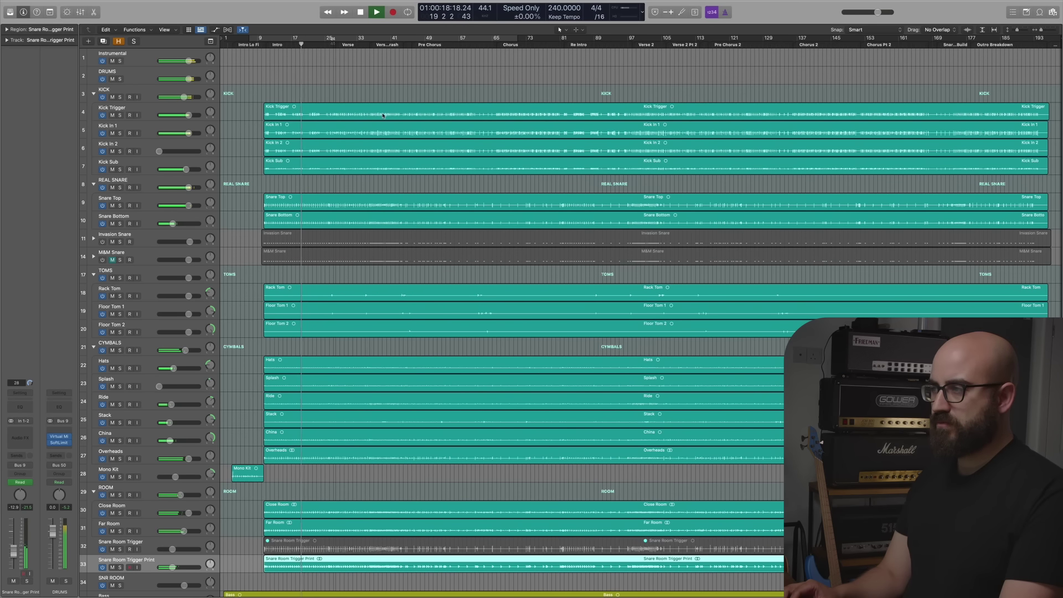
# Stop playback, switch off the REAL SNARE track stack, and collapse it
pyautogui.press('space')
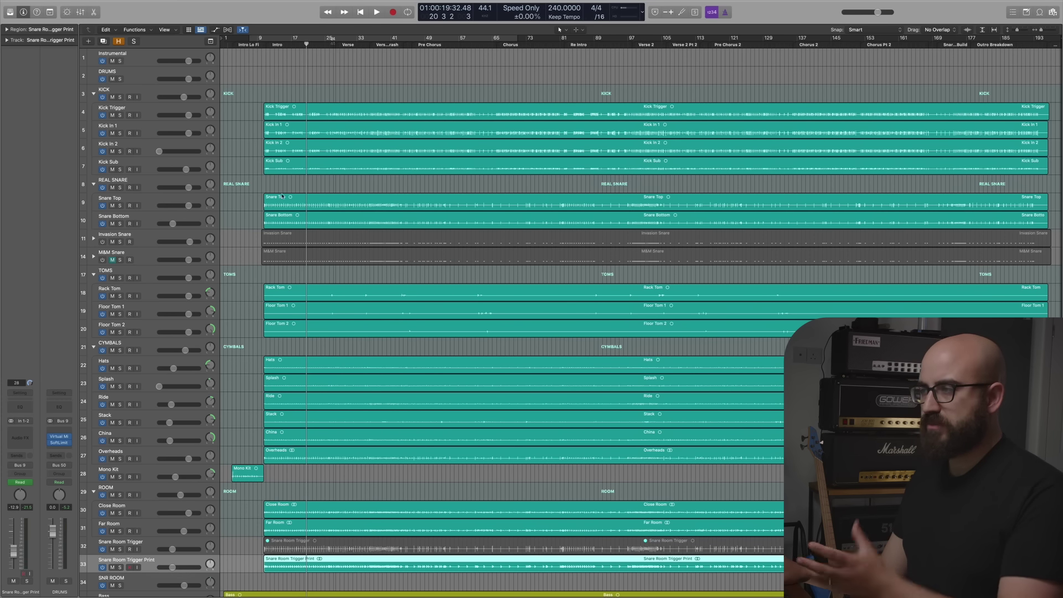
pyautogui.hscroll(1, 135, 246)
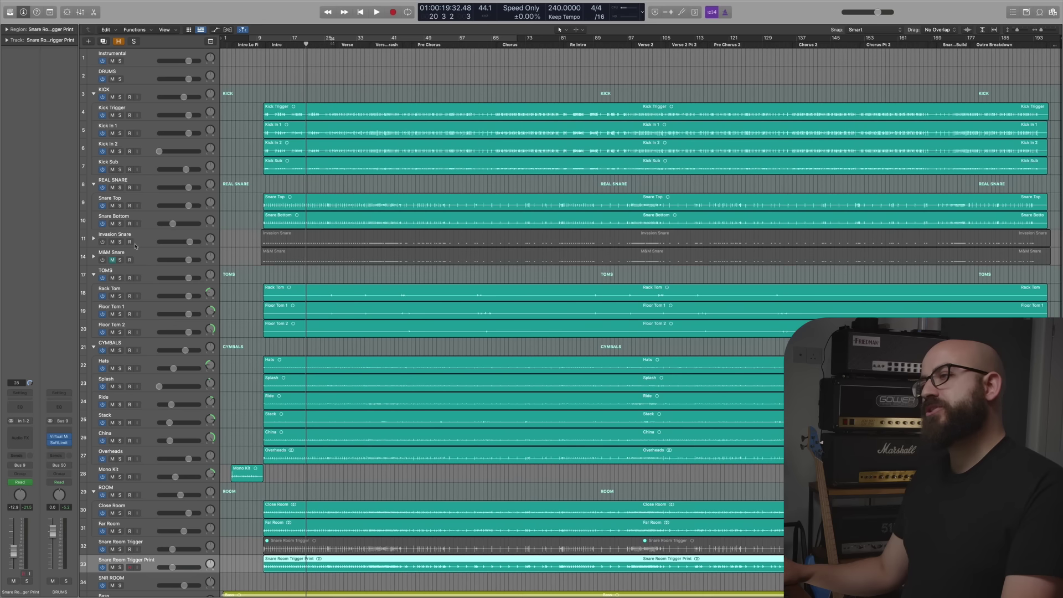
pyautogui.click(102, 189)
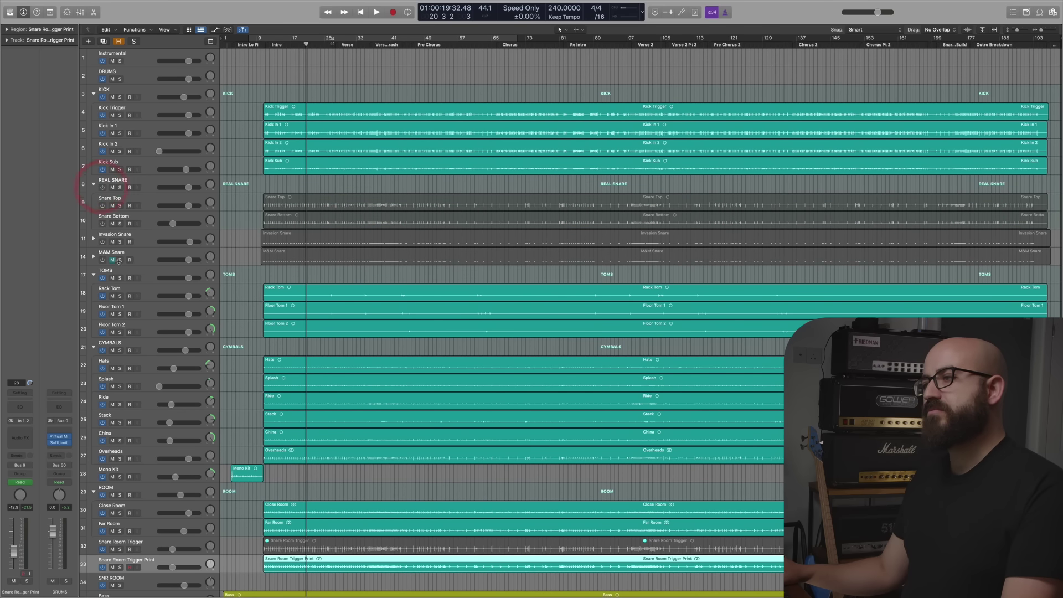
pyautogui.click(94, 185)
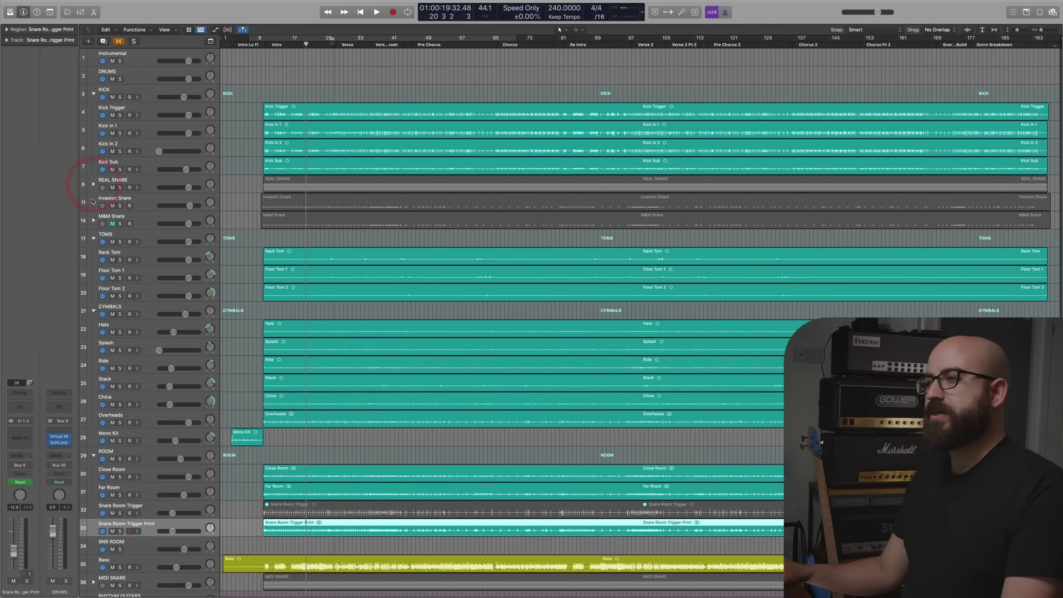
# Expand the Invasion Snare track stack, switch it on, and select it
pyautogui.click(94, 202)
pyautogui.click(103, 206)
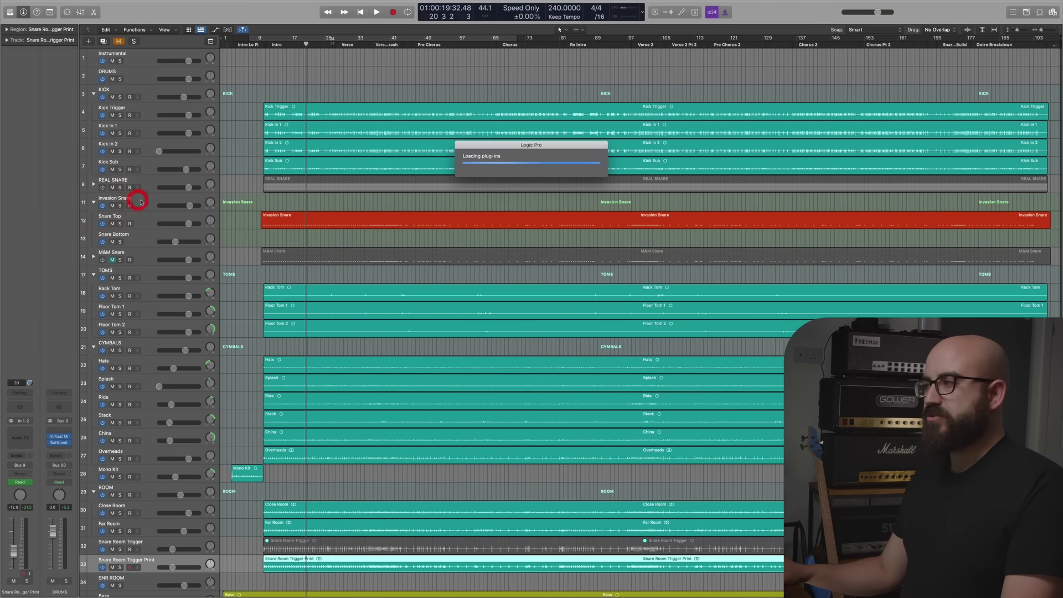
pyautogui.click(144, 204)
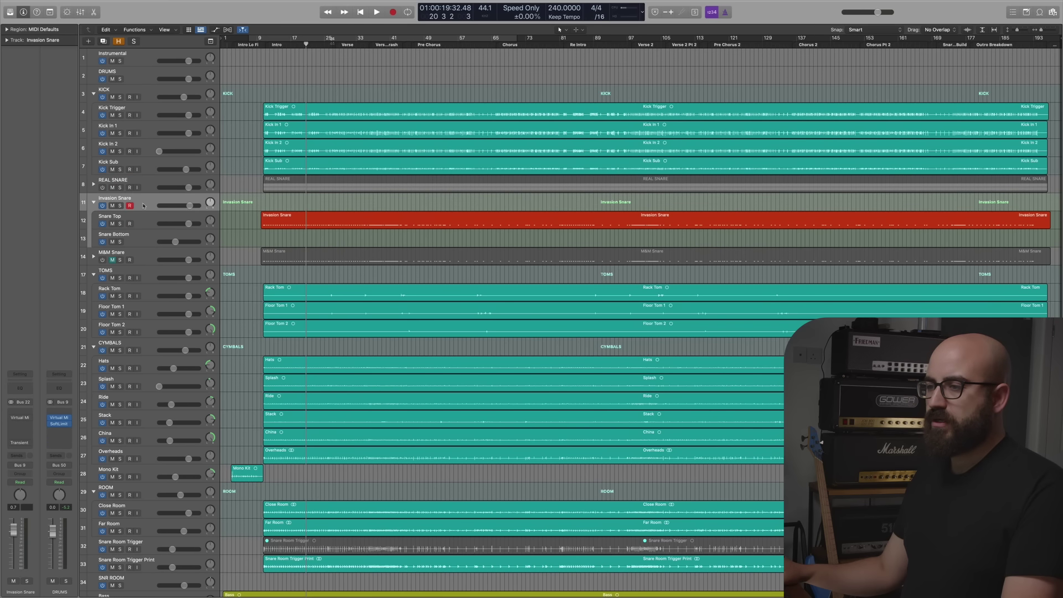
# Open the Kontakt 7 instrument on Invasion's Snare Top track and choose the Brady Tasmanian Blackwood 14x6.5" snare in the full kit view
pyautogui.click(139, 219)
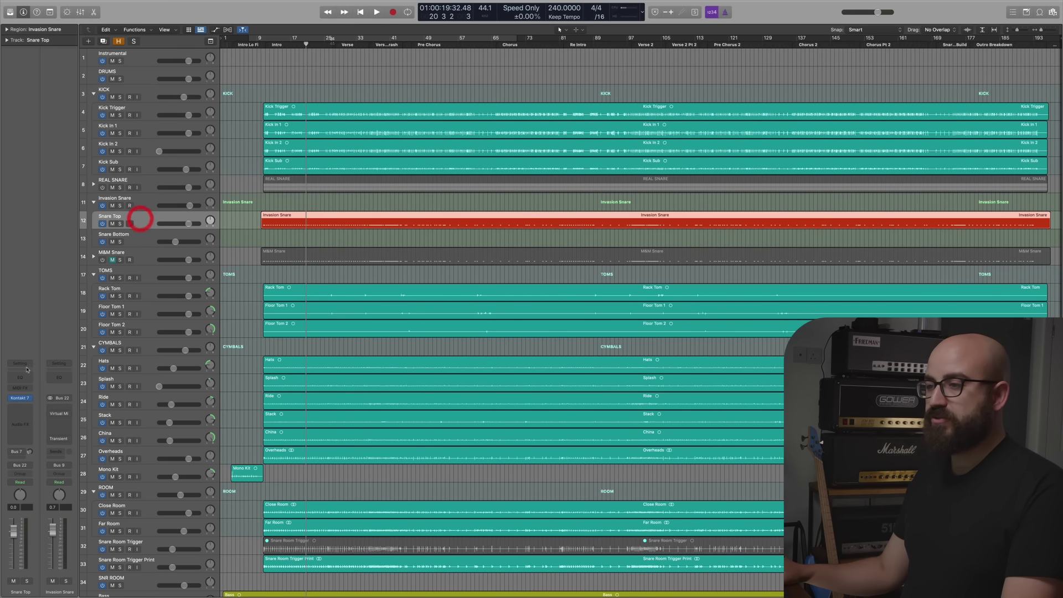
pyautogui.click(20, 397)
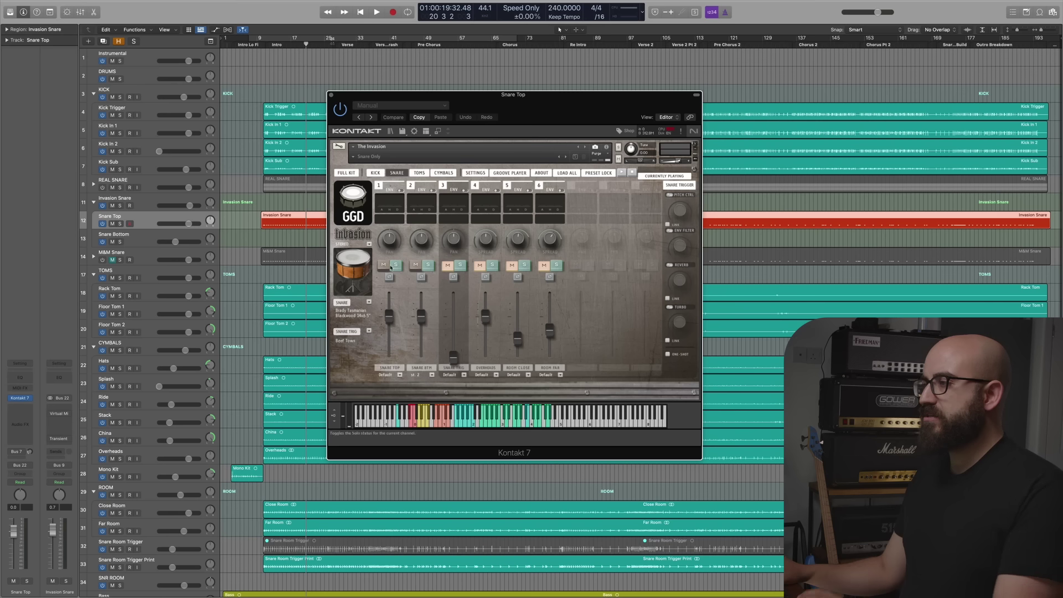
pyautogui.click(344, 174)
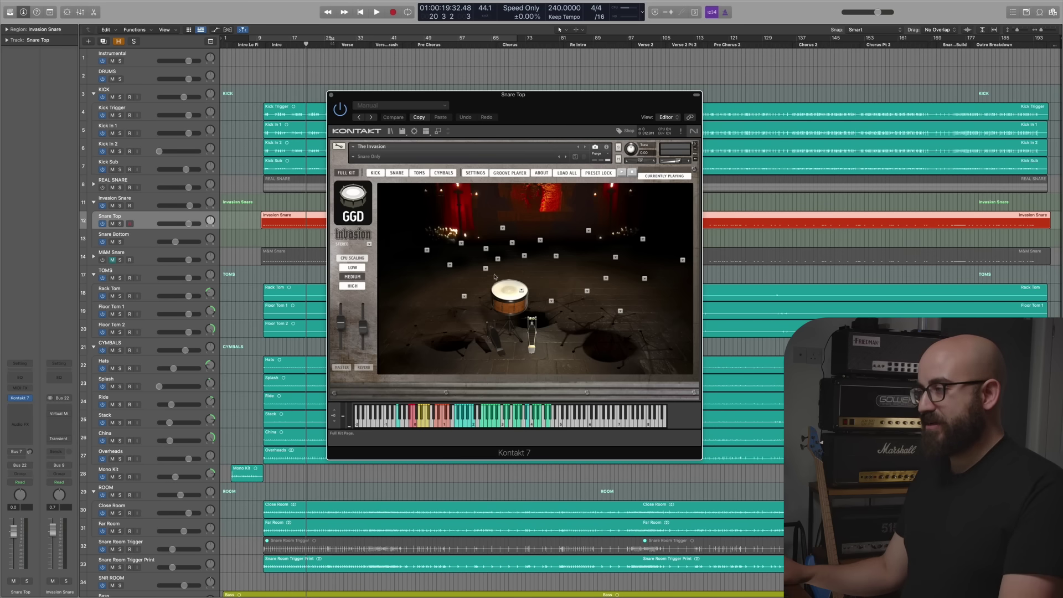
pyautogui.click(521, 291)
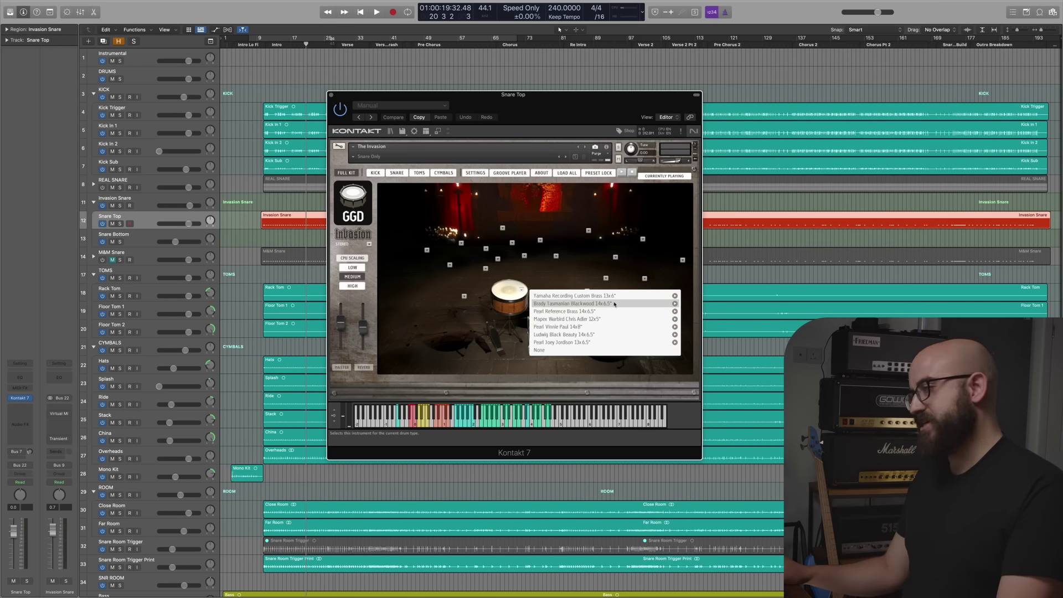
pyautogui.click(614, 303)
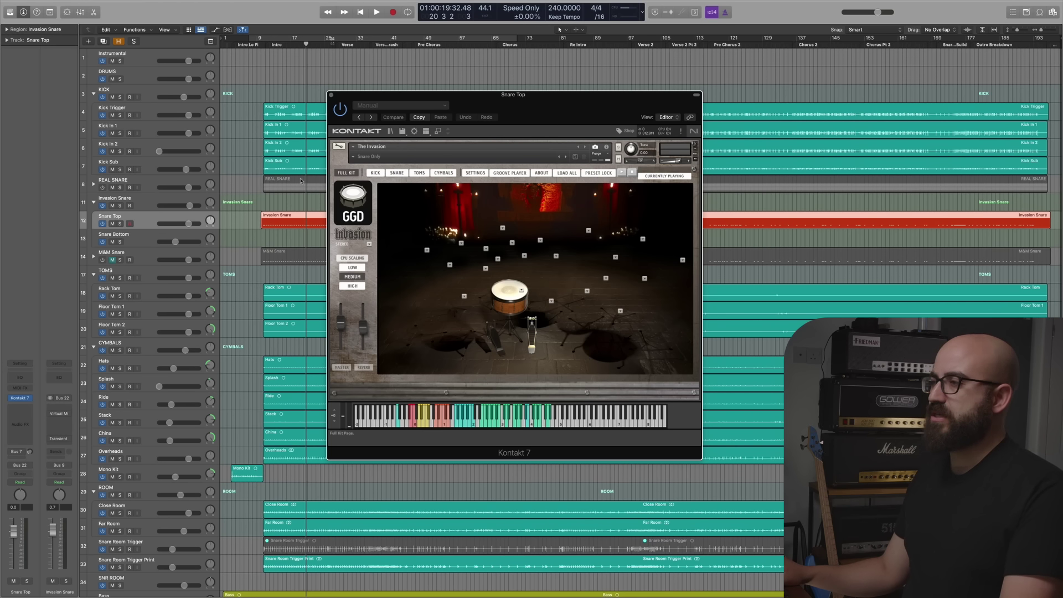
# Review the snare's microphone mixer in Kontakt, return to the full kit view, and close the instrument
pyautogui.click(282, 242)
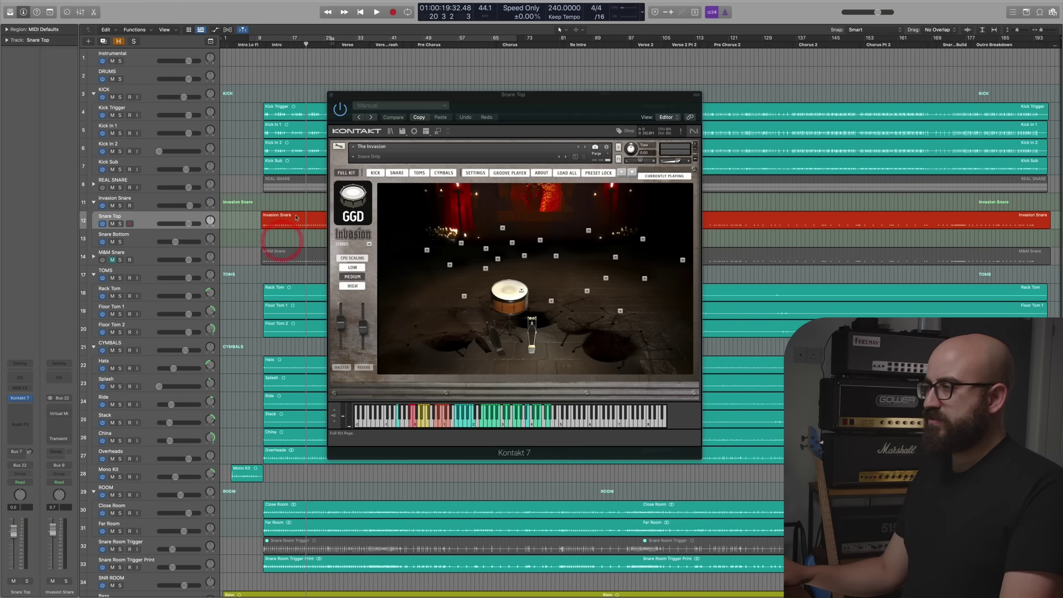
pyautogui.click(396, 173)
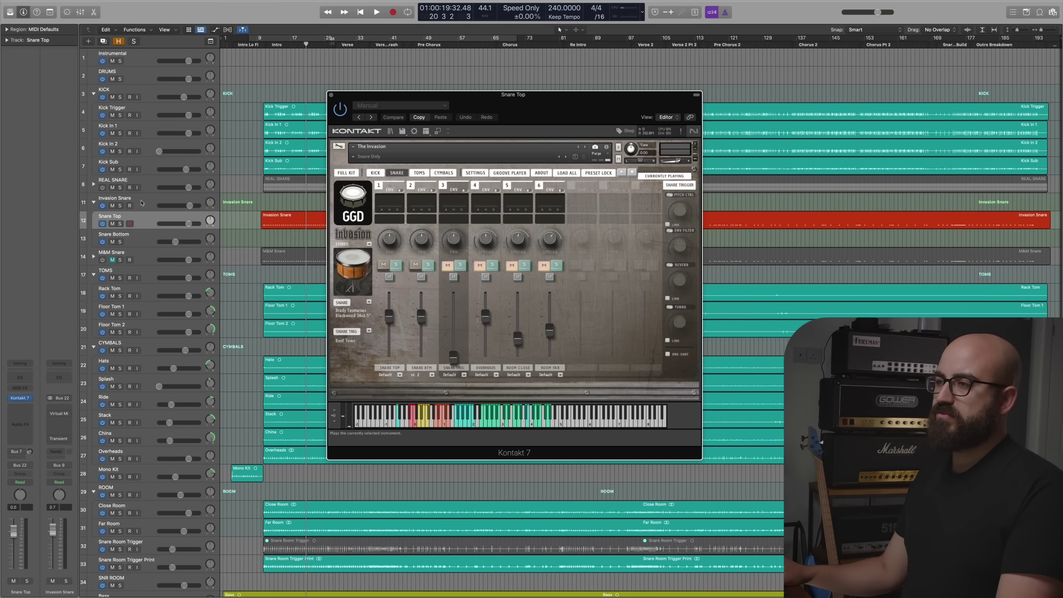
pyautogui.click(346, 172)
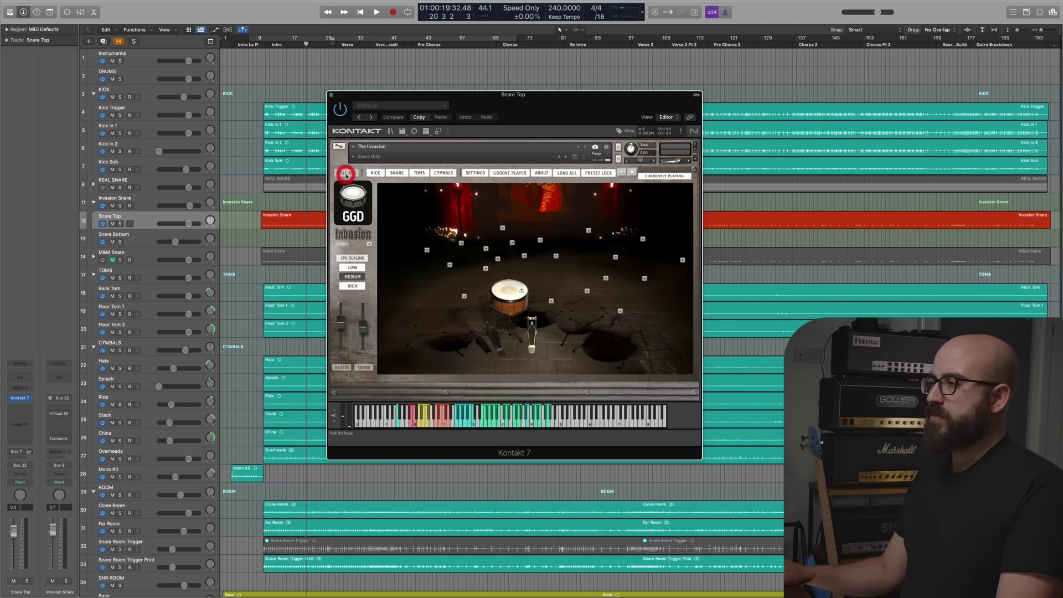
pyautogui.click(331, 95)
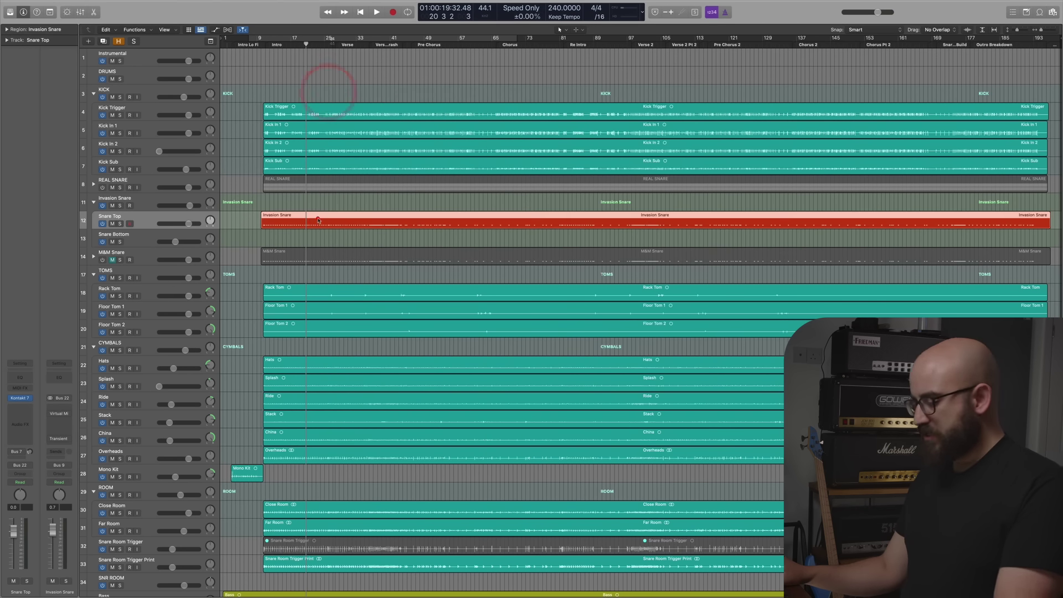
# Inspect the notes of the Invasion Snare MIDI region in the Piano Roll, and close the editor
pyautogui.doubleClick(318, 217)
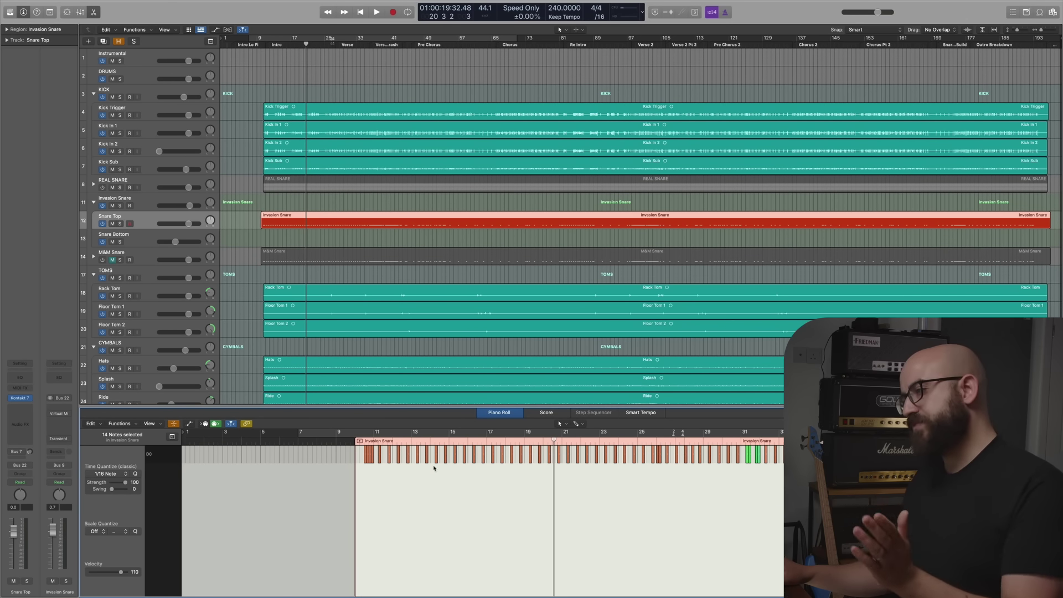
pyautogui.click(606, 459)
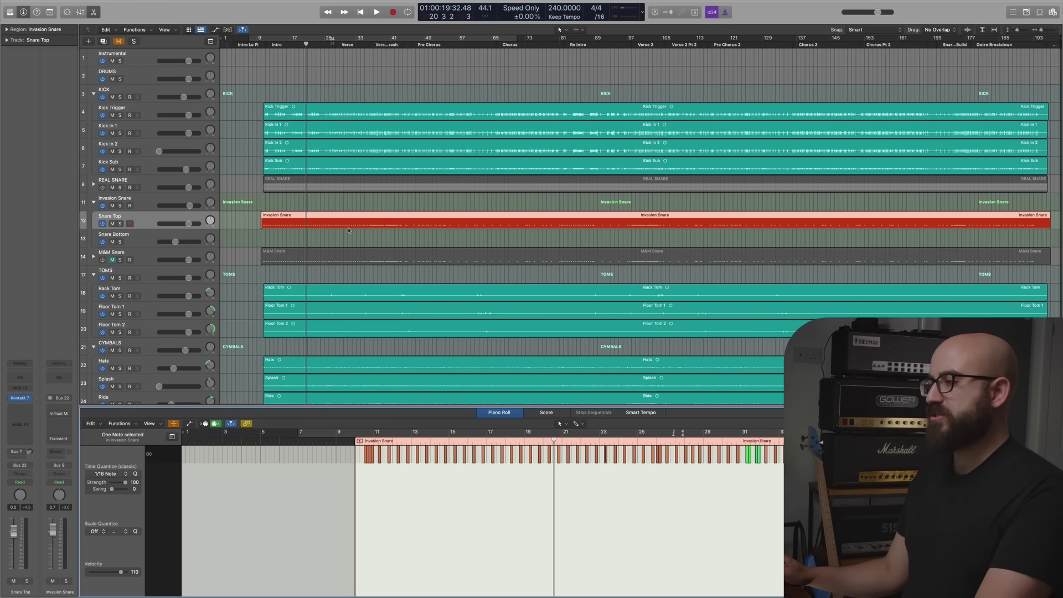
pyautogui.press('e')
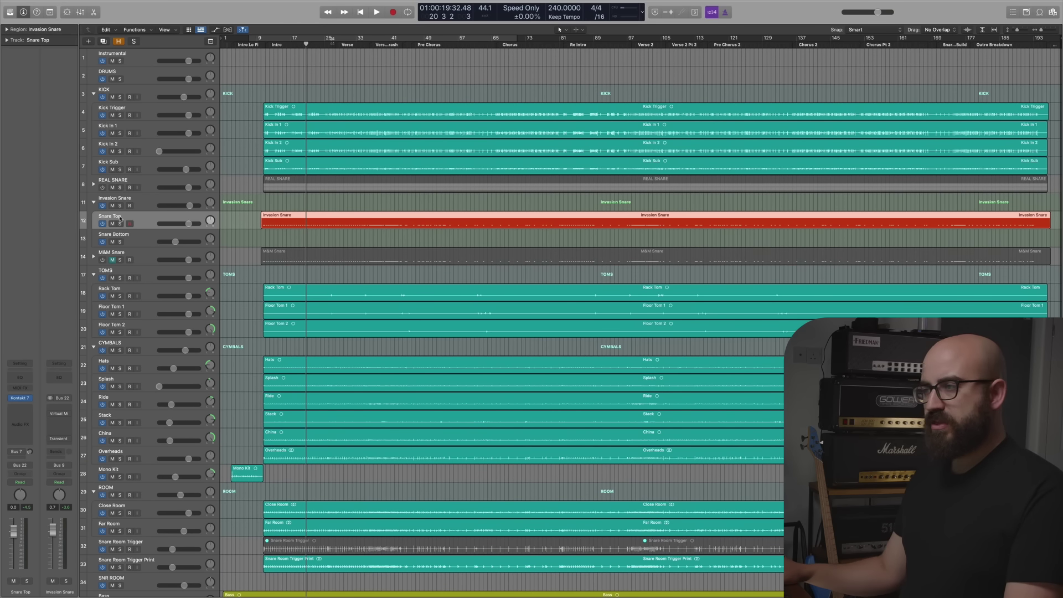
# With the Invasion Snare stack selected, inspect the Virtual Mix Rack on the DRUMS bus and close it
pyautogui.click(144, 201)
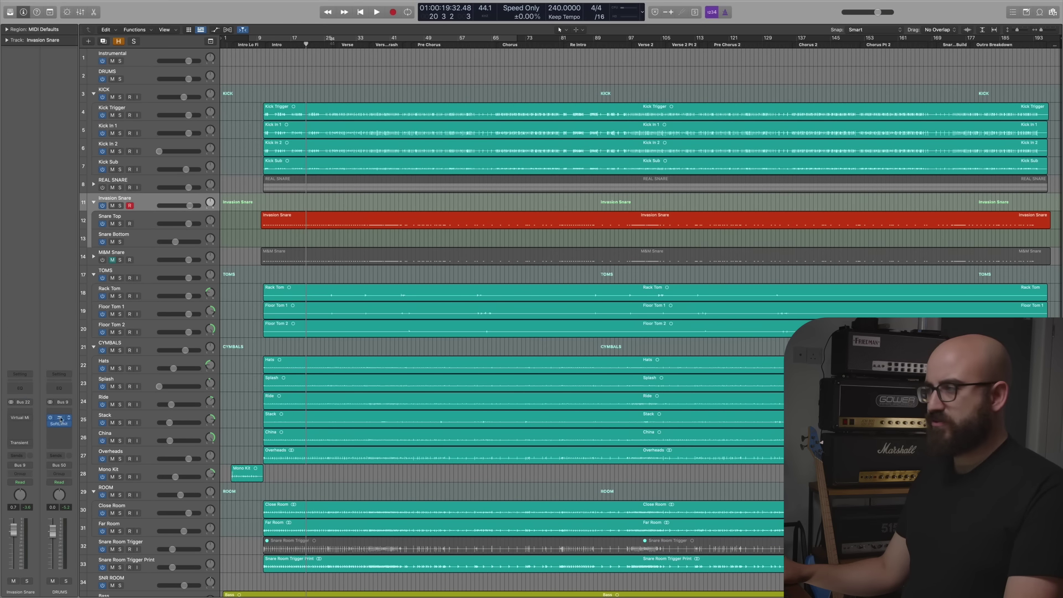
pyautogui.click(59, 418)
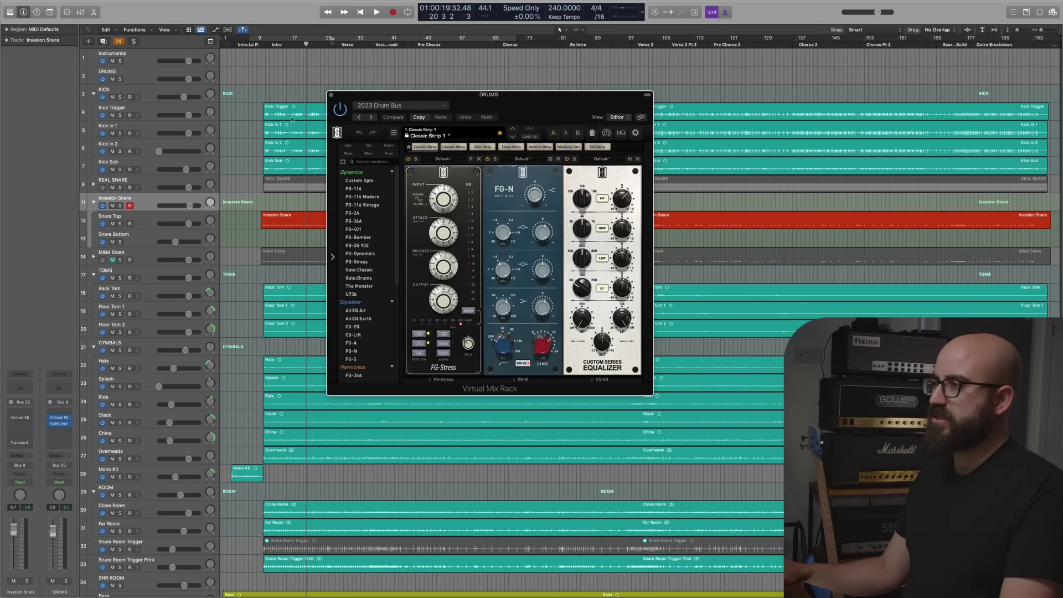
pyautogui.click(331, 95)
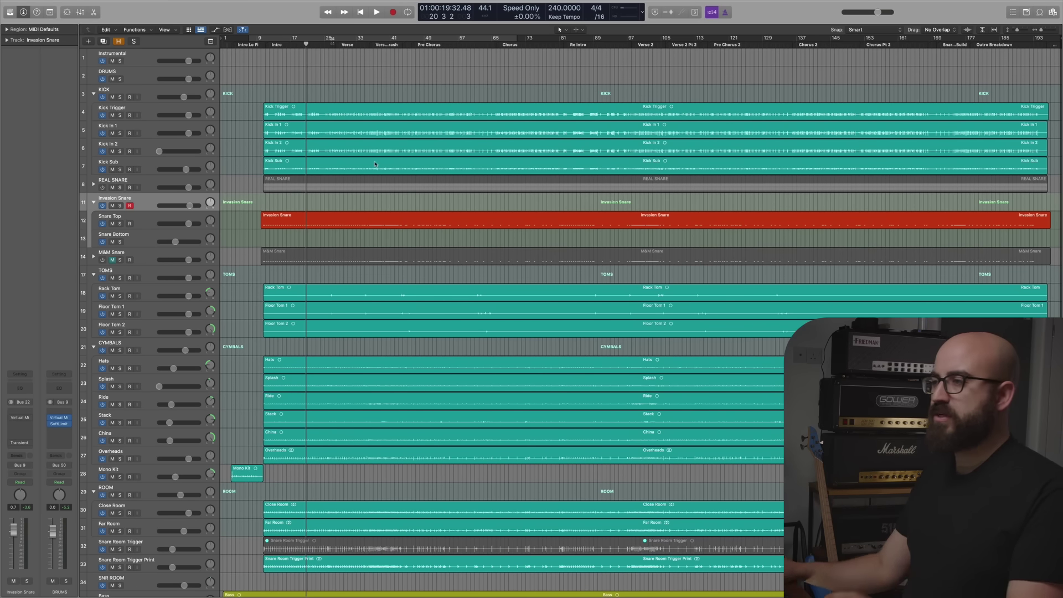
# Mute the Snare Room Trigger Print track and play the drums from bar 11 at the Intro
pyautogui.click(112, 568)
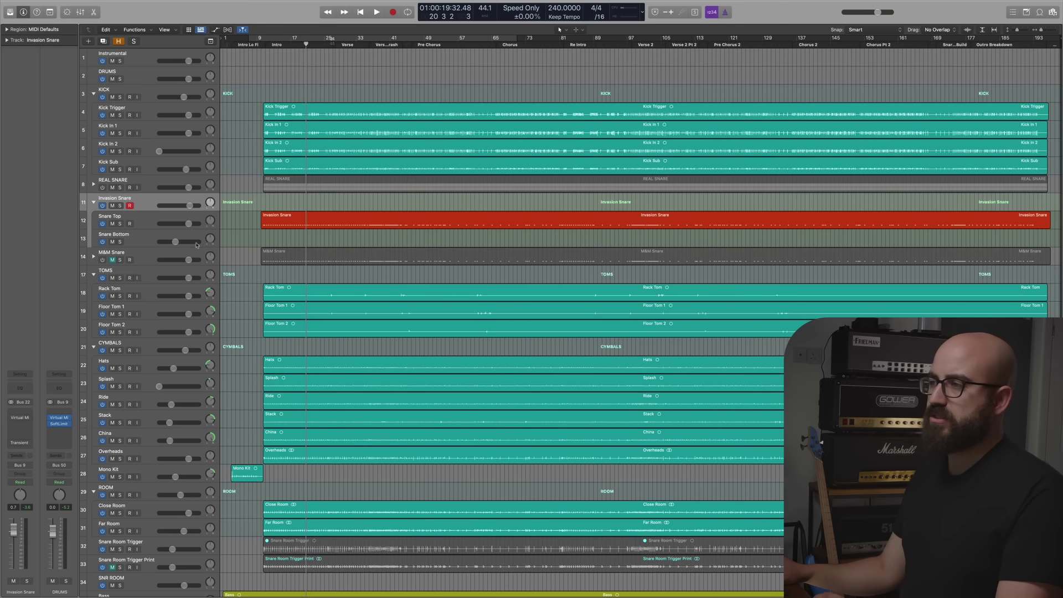
pyautogui.click(266, 40)
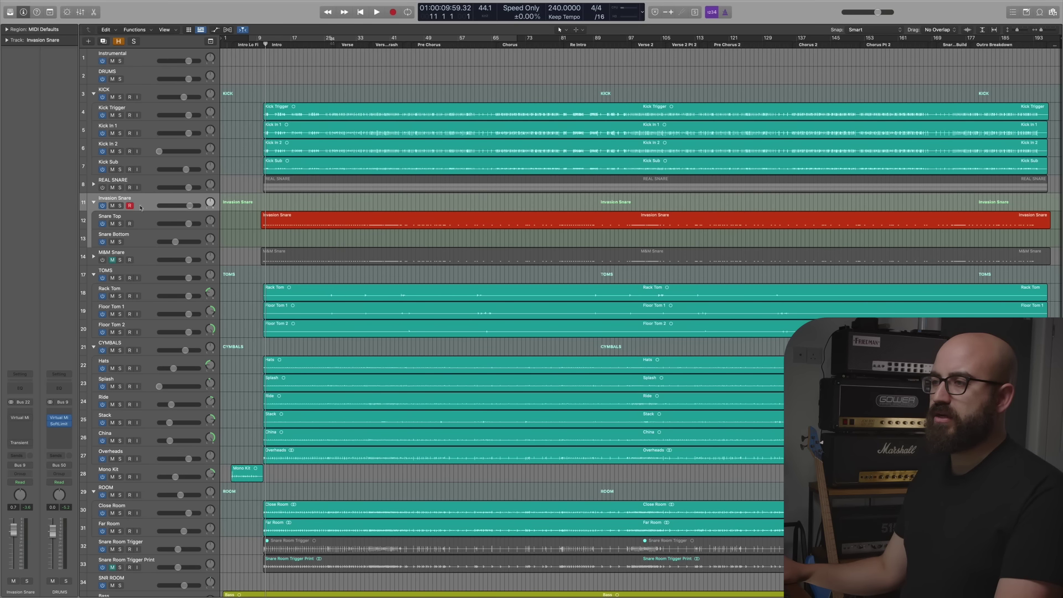
pyautogui.press('space')
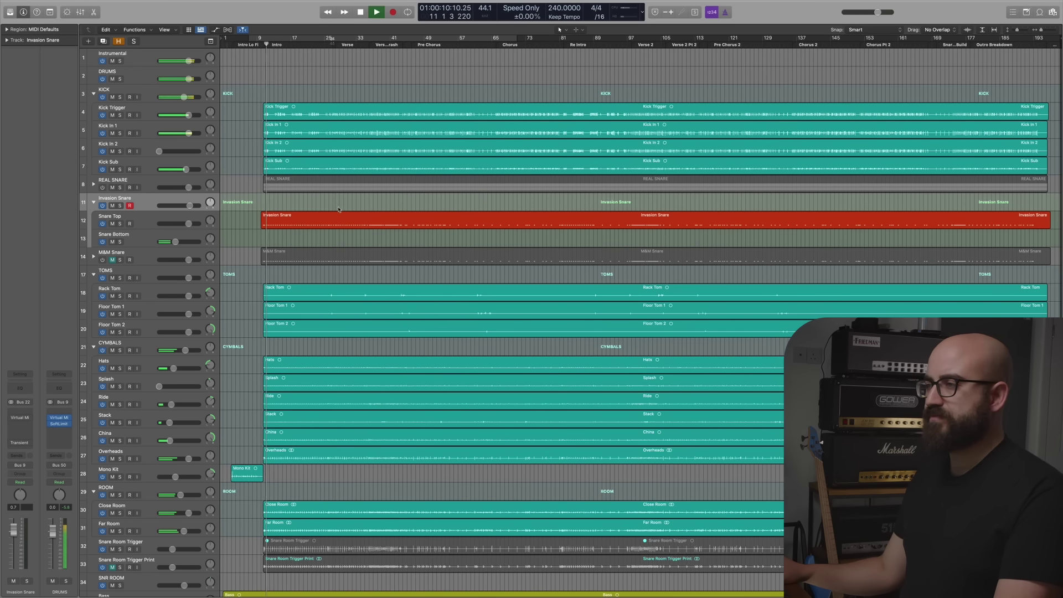
# Audition the Invasion Snare in solo while resetting its Snare Bottom volume to default, then return to bar 11 and unsolo it
pyautogui.click(120, 206)
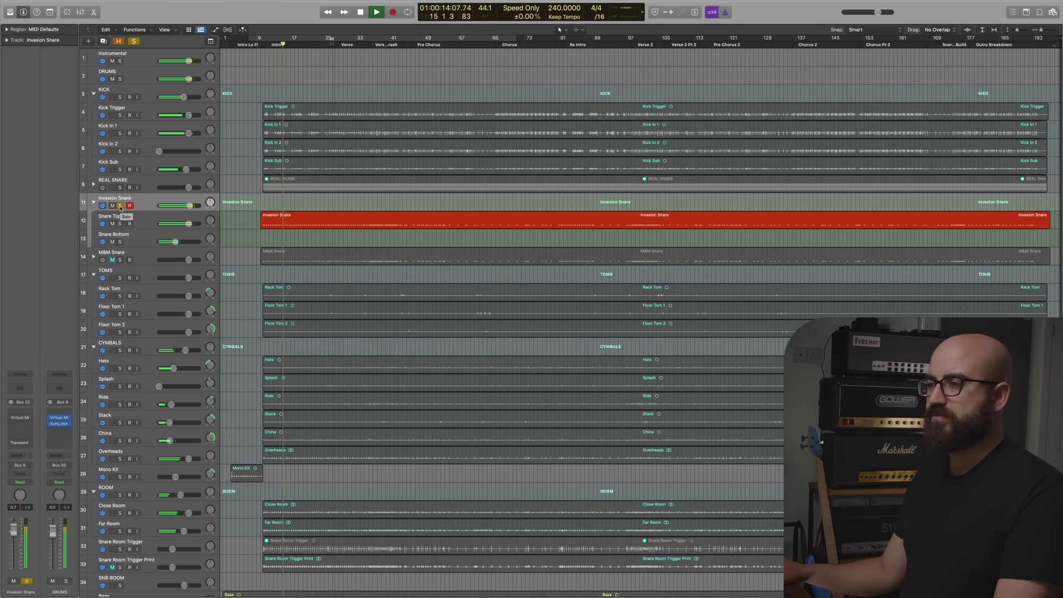
pyautogui.keyDown('alt'); pyautogui.click(176, 242); pyautogui.keyUp('alt')
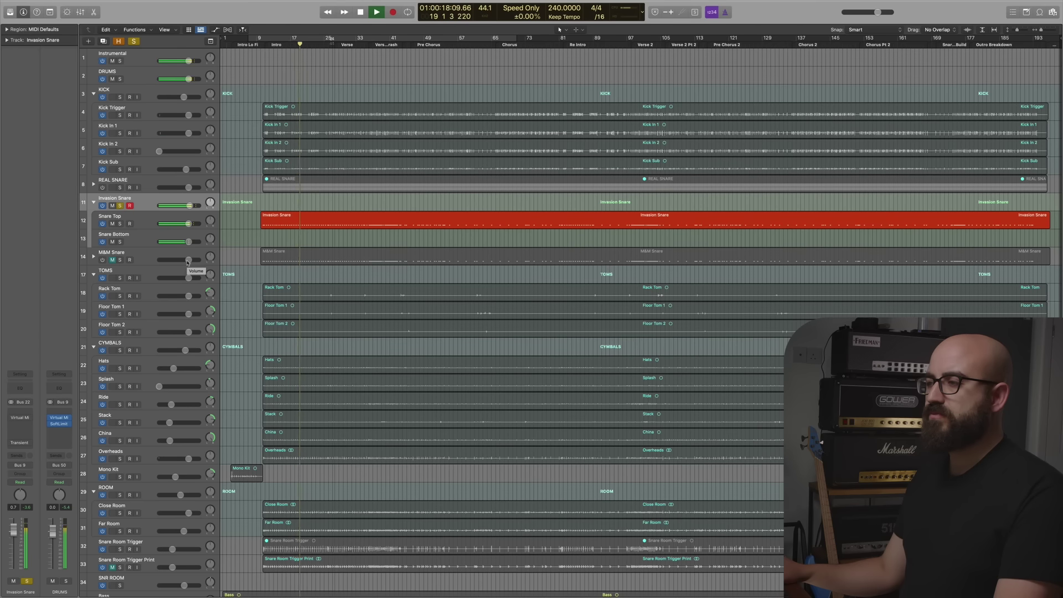
pyautogui.press('space')
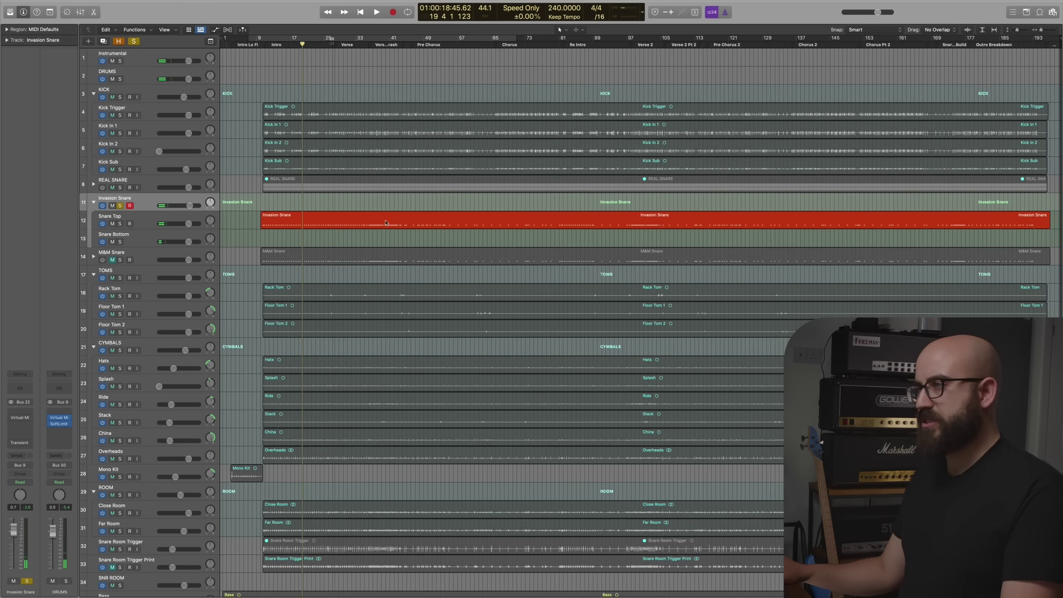
pyautogui.click(266, 45)
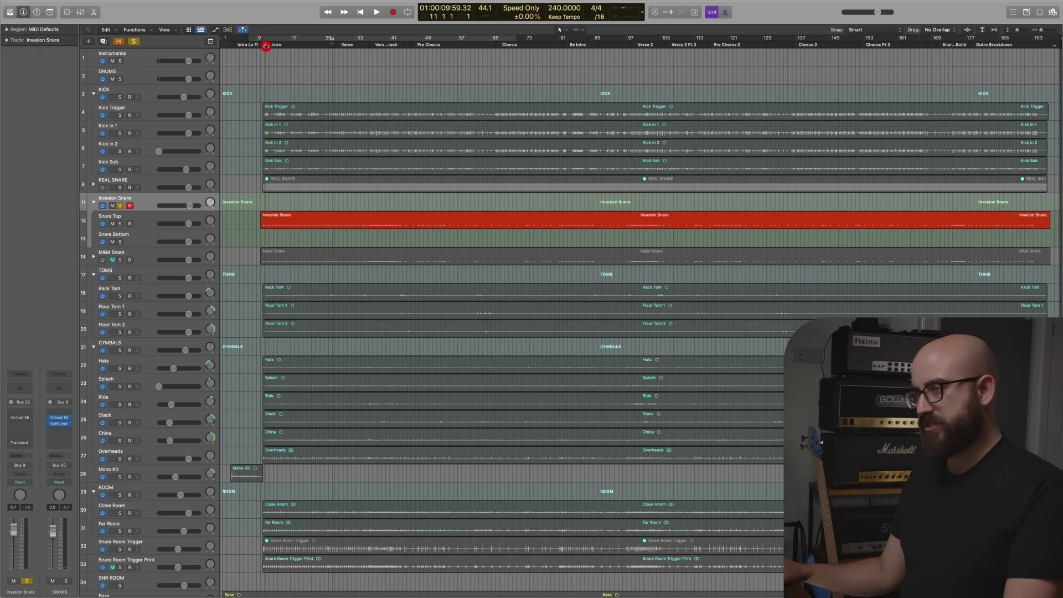
pyautogui.click(120, 205)
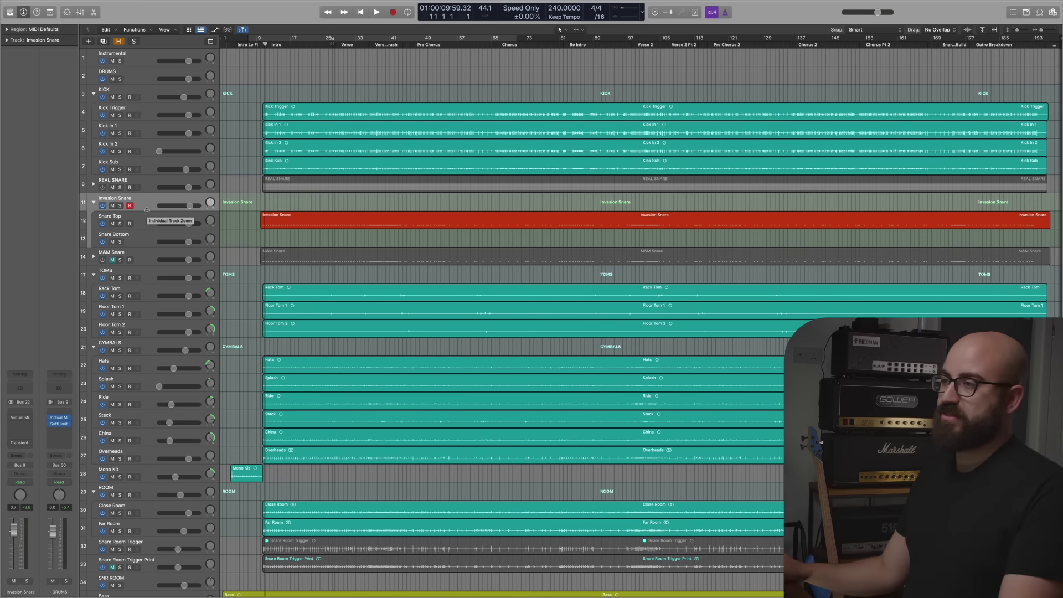
# Enlarge the tracks around the Invasion Snare stack and open the stack's Transient Master plug-in
pyautogui.click(142, 219)
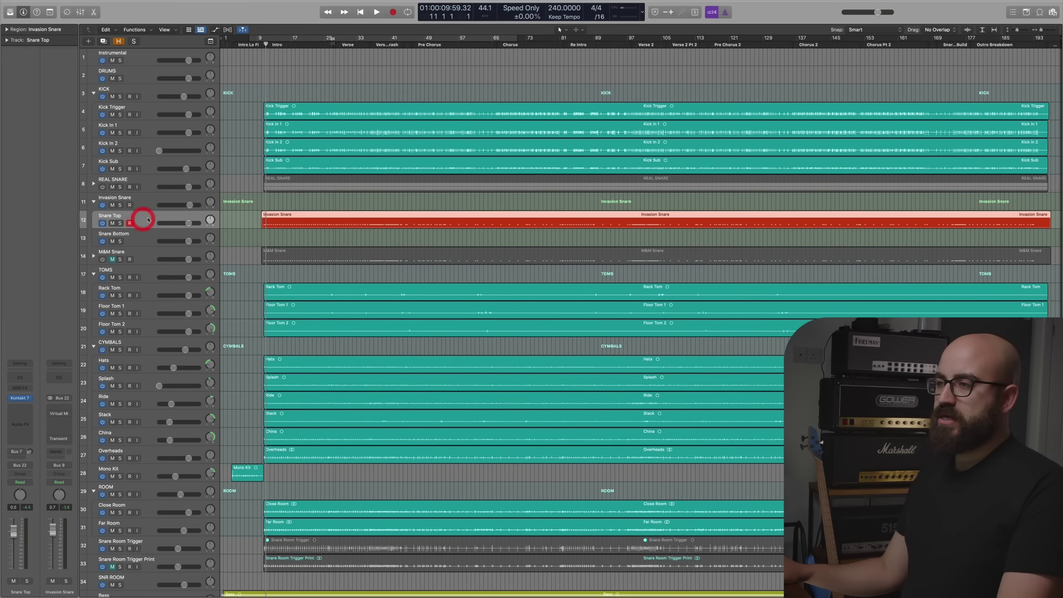
pyautogui.click(147, 199)
pyautogui.press('super+Right')
pyautogui.press('super+Right')
pyautogui.press('super+Down')
pyautogui.press('super+Down')
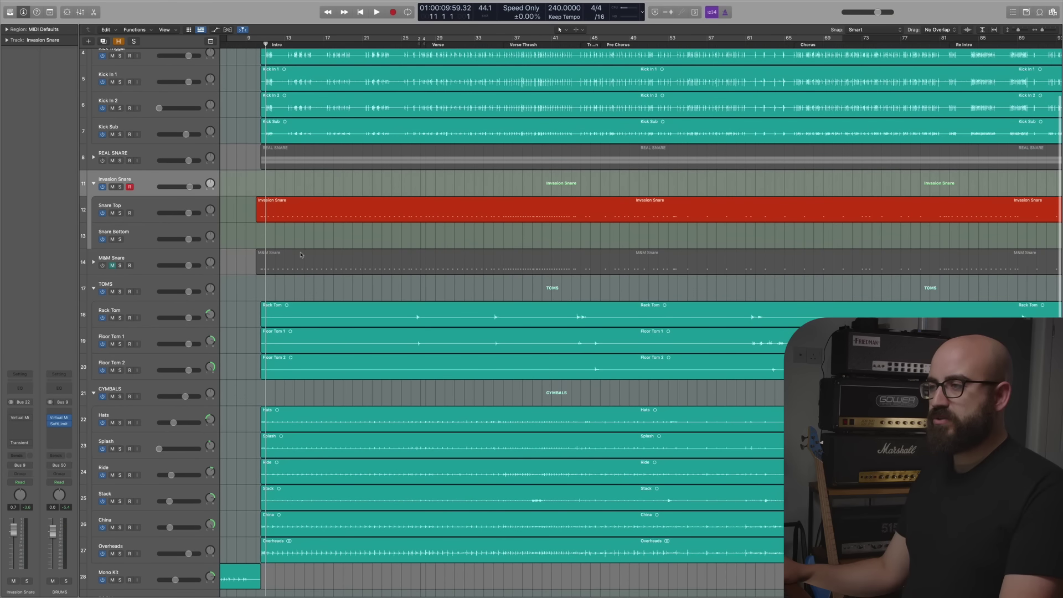
pyautogui.click(19, 443)
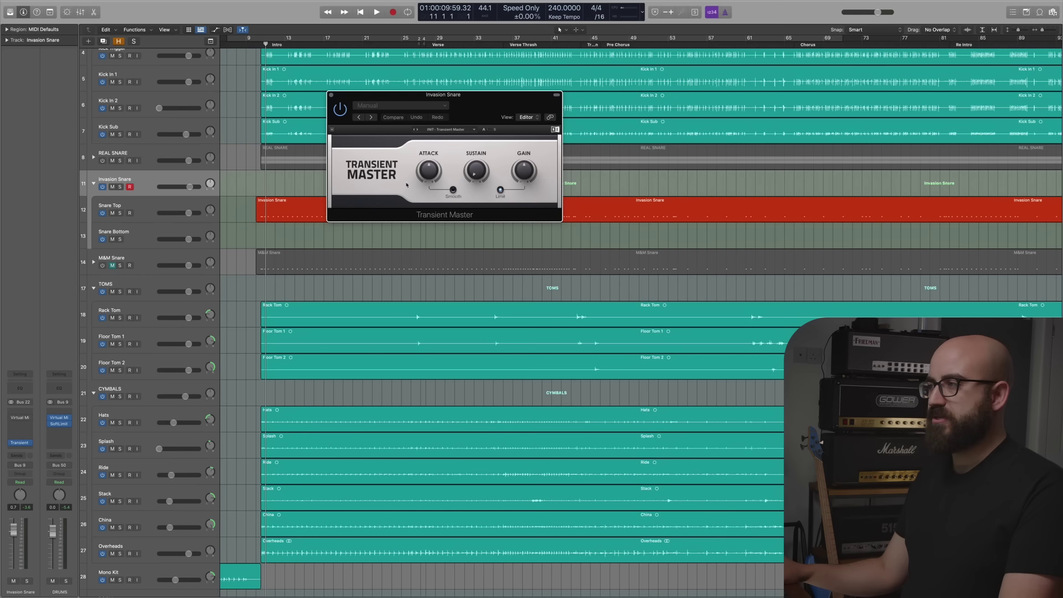
# Solo the Invasion Snare stack and play it from the Intro with Transient Master open
pyautogui.moveTo(478, 173)
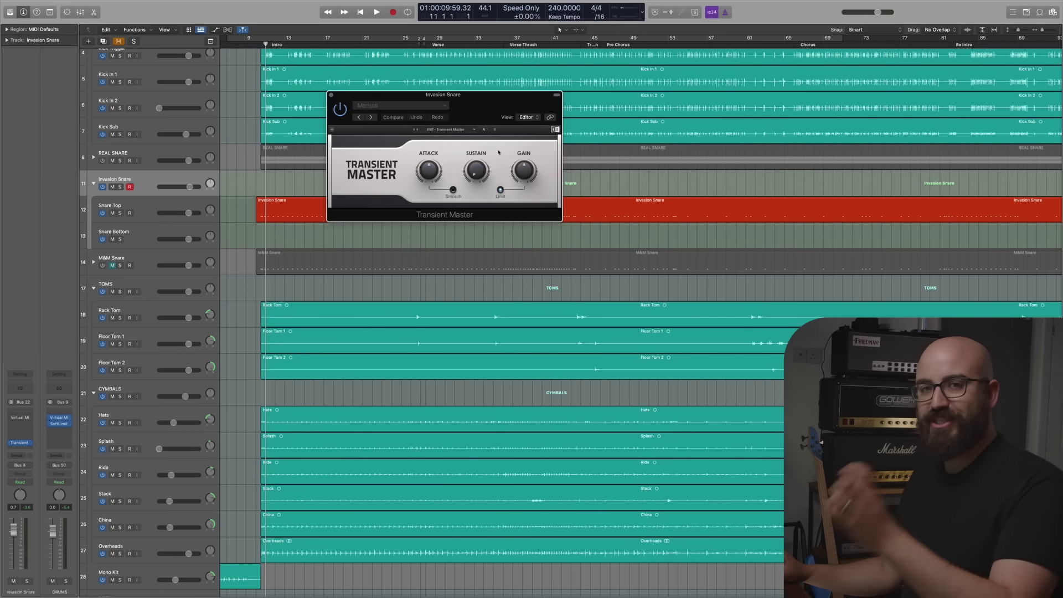
pyautogui.click(120, 187)
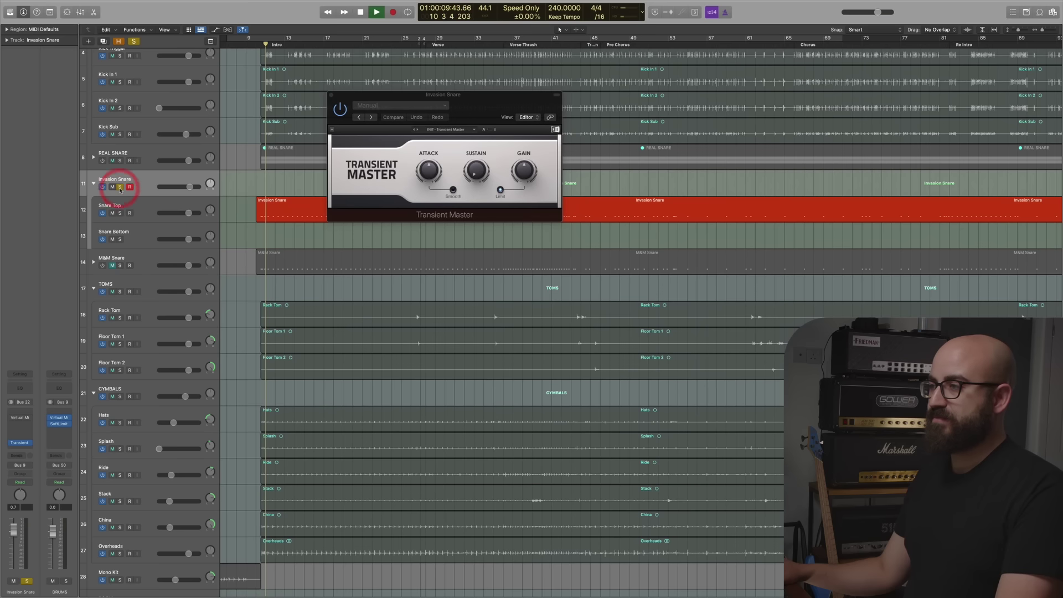
pyautogui.press('space')
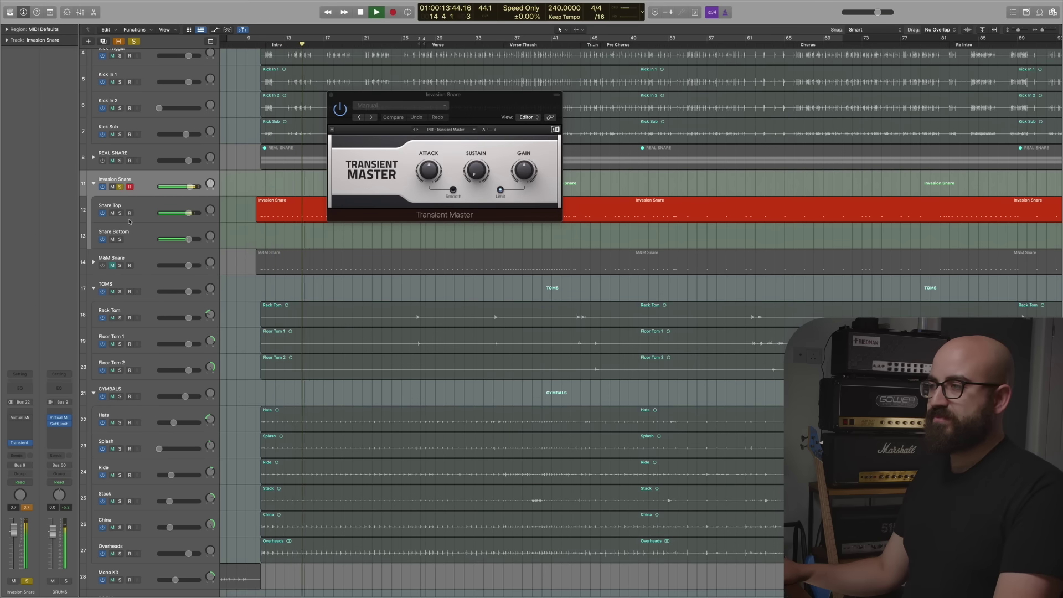
# Bypass and re-enable Transient Master on the Invasion Snare stack while playing the Intro to compare its effect
pyautogui.press('space')
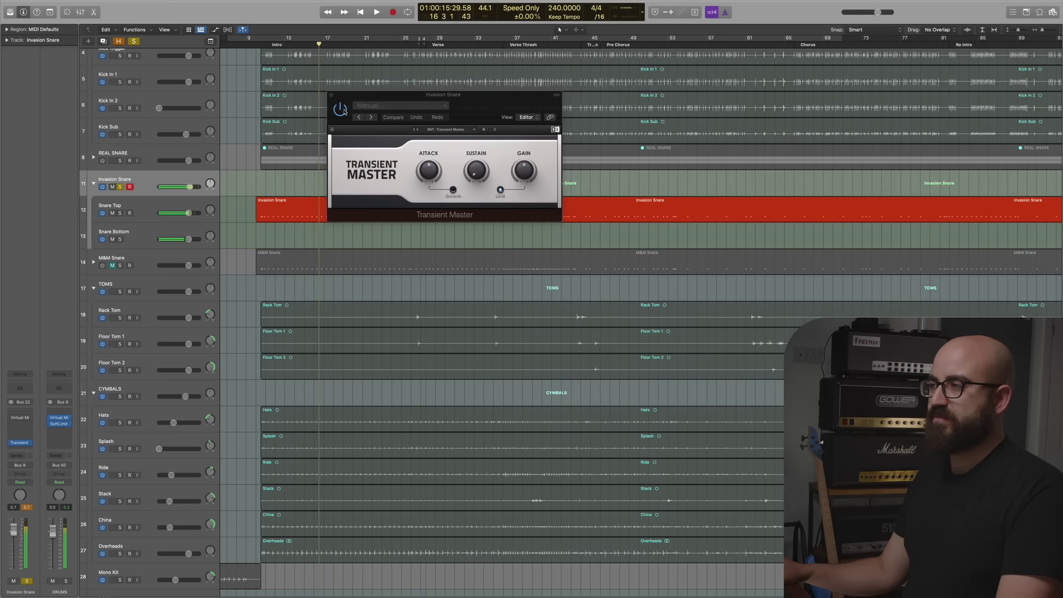
pyautogui.click(340, 109)
pyautogui.press('space')
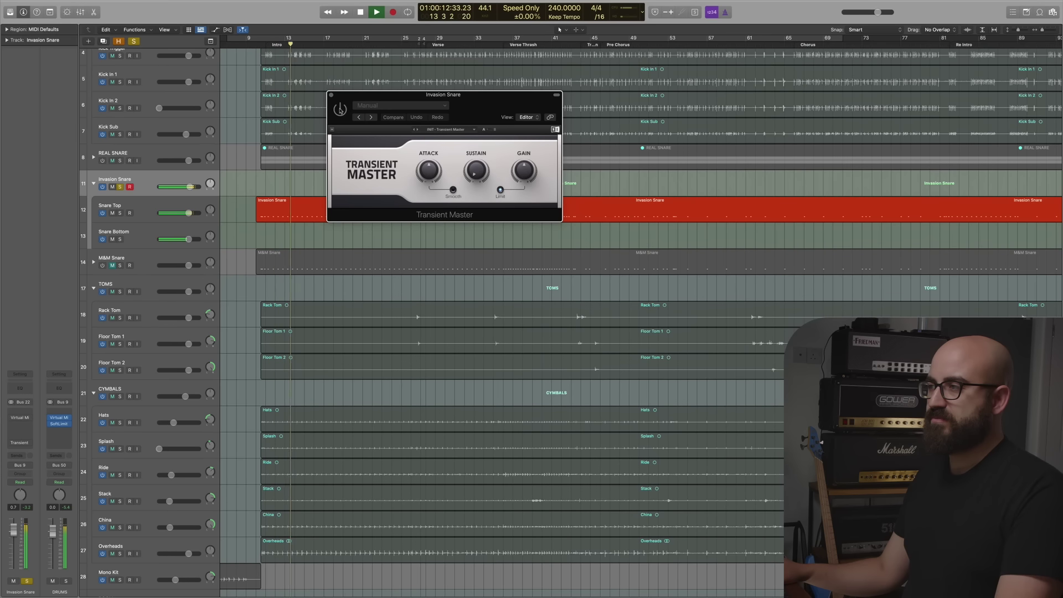
pyautogui.click(340, 109)
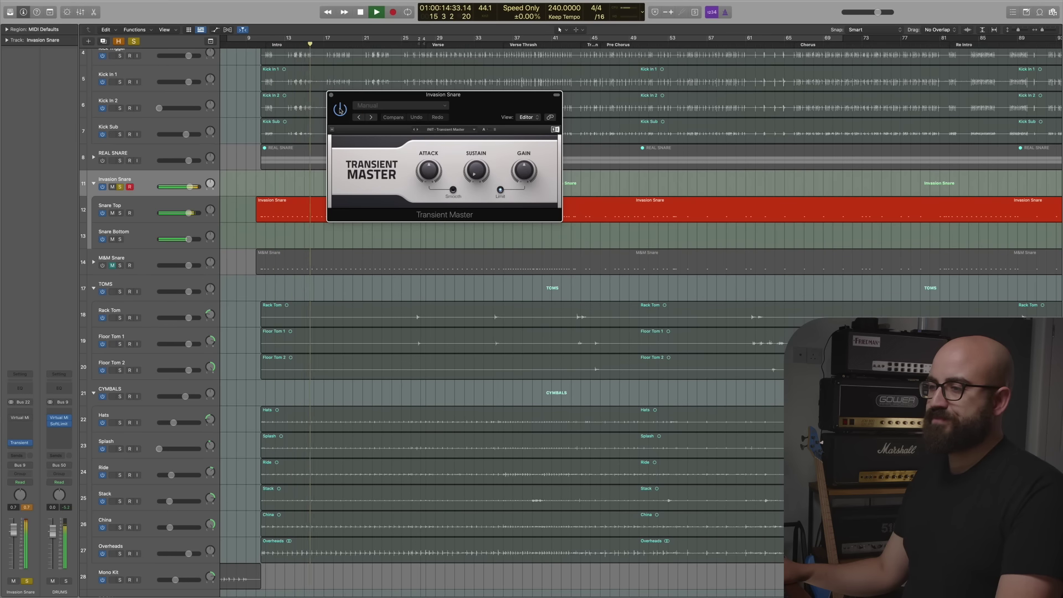
pyautogui.press('space')
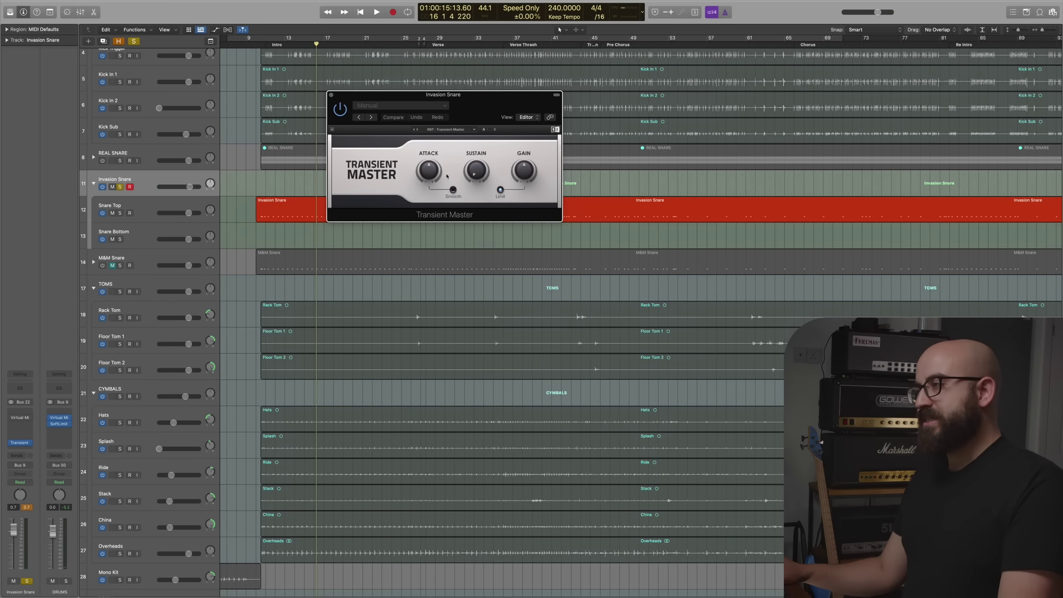
# Solo the Snare Top track, insert FabFilter Pro-Q 3 on it, and close Transient Master to clear room for the EQ window
pyautogui.click(140, 209)
pyautogui.click(120, 214)
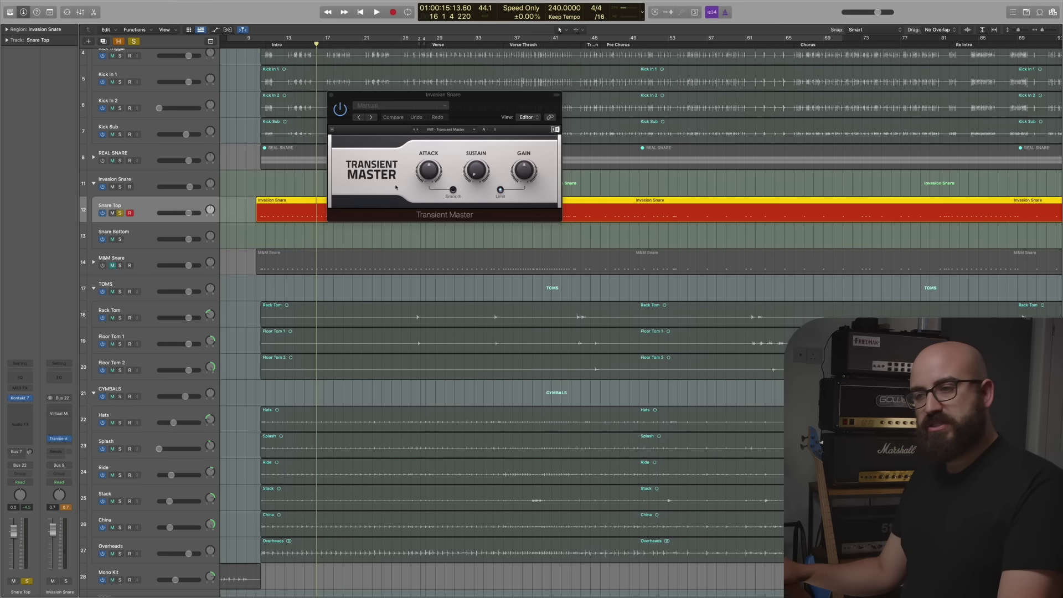
pyautogui.click(22, 407)
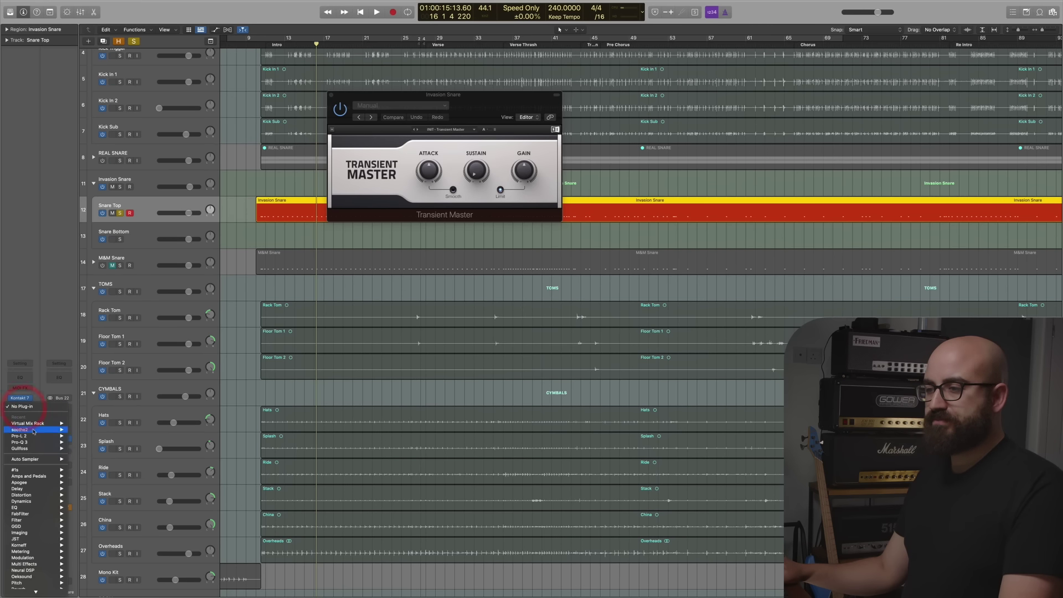
pyautogui.click(82, 442)
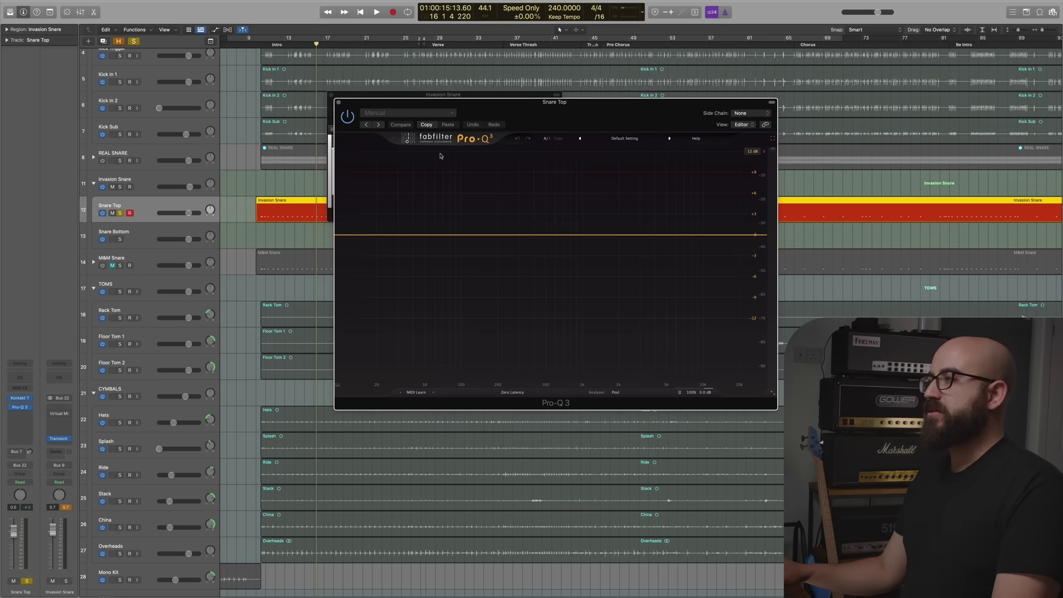
pyautogui.click(330, 95)
pyautogui.moveTo(516, 108); pyautogui.dragTo(509, 142)
pyautogui.click(509, 142)
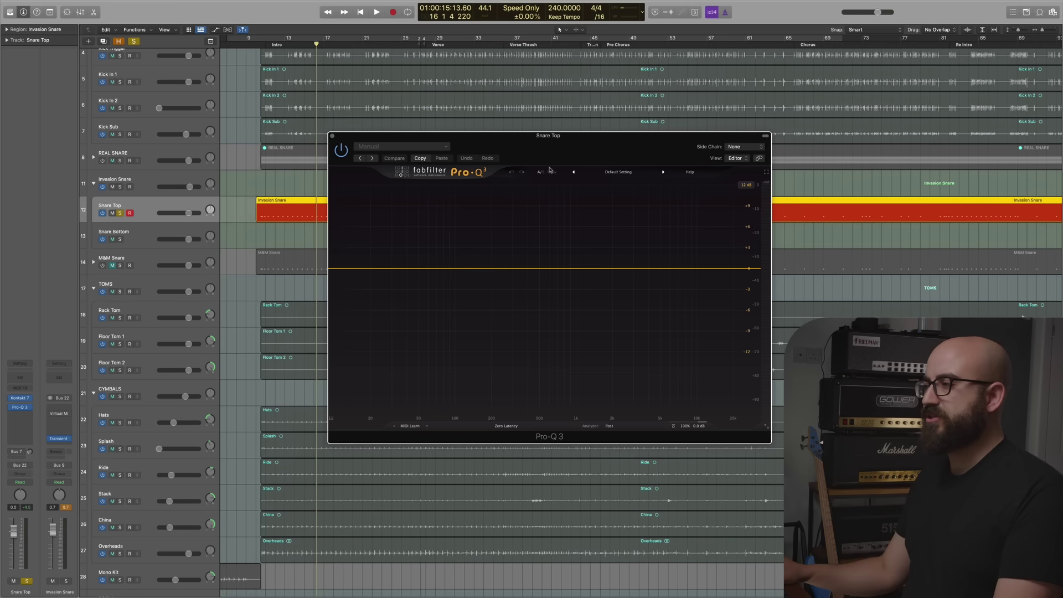
# Play Snare Top and add a bell band near 530 Hz, boosted by about 9.5 dB, to exaggerate the midrange
pyautogui.press('space')
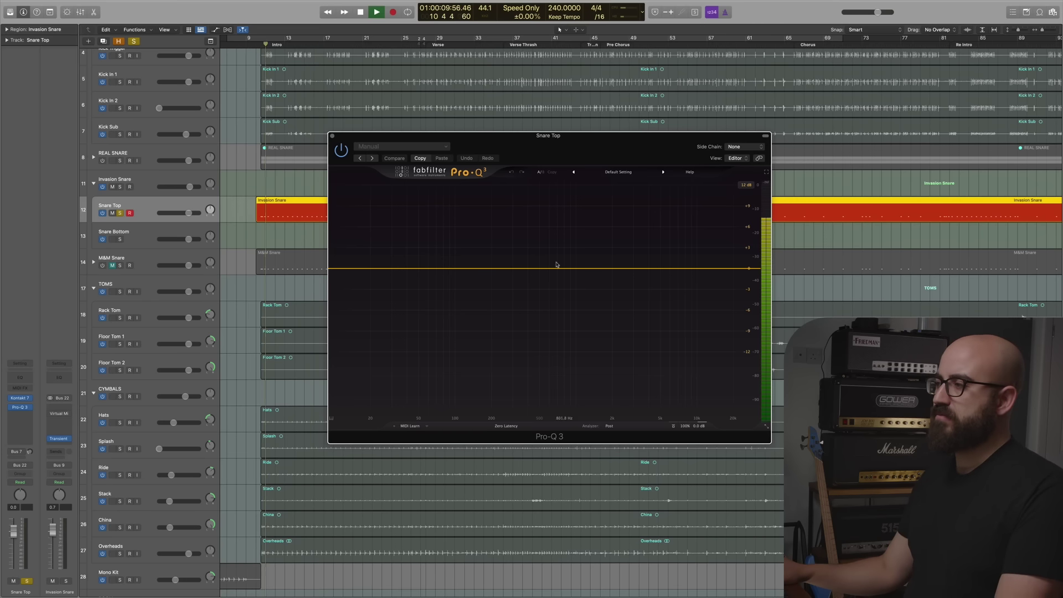
pyautogui.click(506, 269)
pyautogui.moveTo(506, 269); pyautogui.dragTo(543, 204)
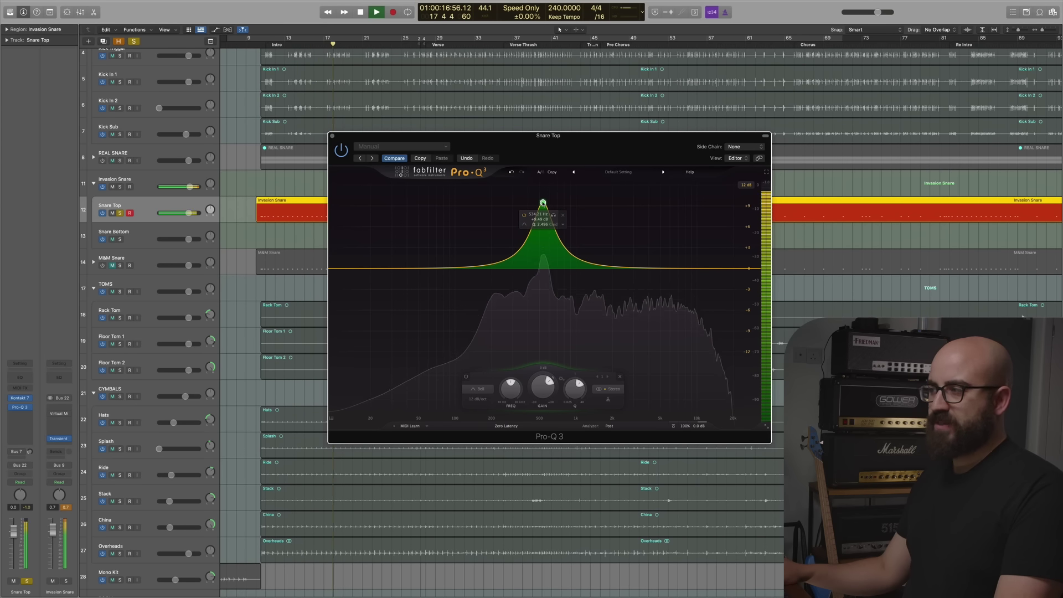
pyautogui.press('space')
# Compare Snare Top with the midrange bell boost bypassed and enabled during playback from the Intro
pyautogui.click(534, 238)
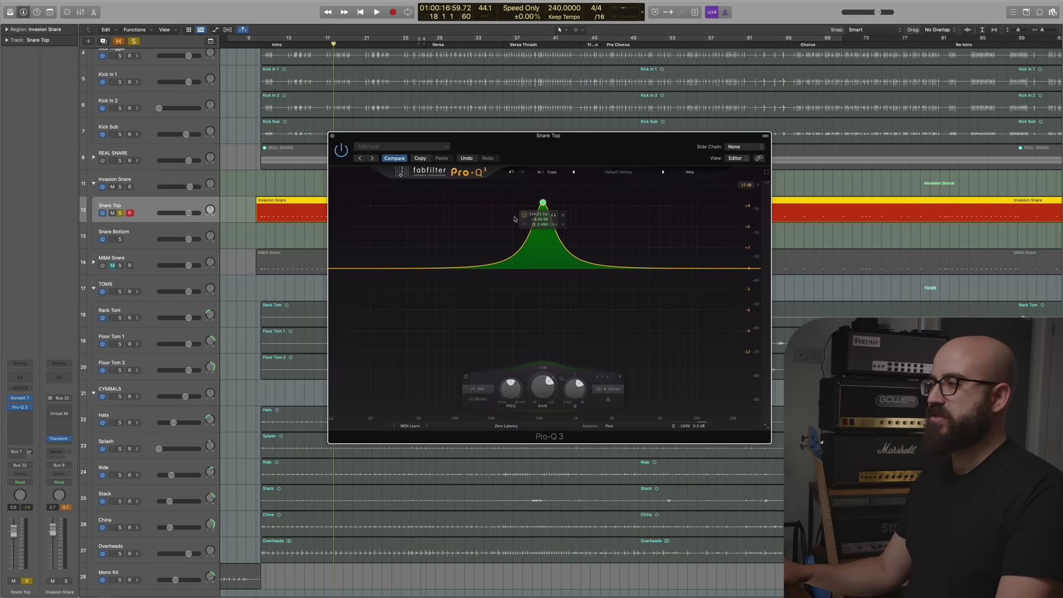
pyautogui.click(524, 217)
pyautogui.press('space')
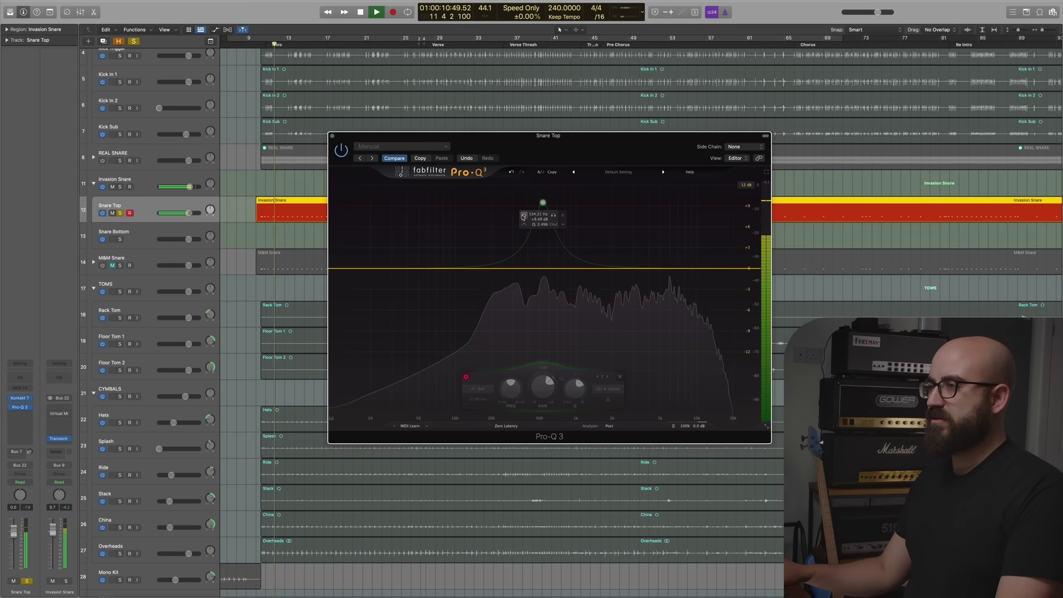
pyautogui.click(523, 217)
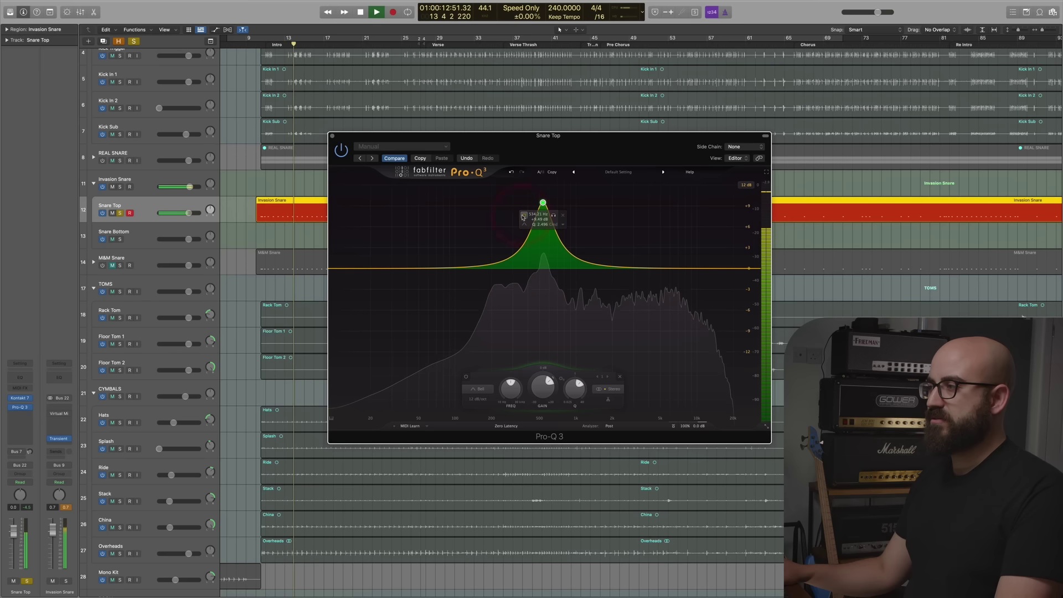
pyautogui.press('space')
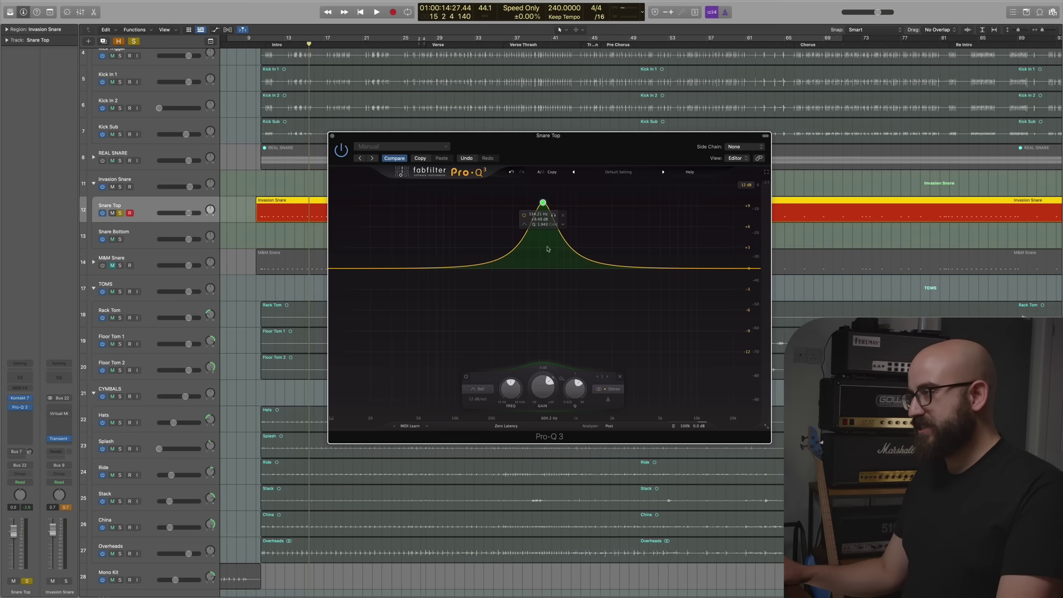
# Turn the boosted midrange bell into a cut of about 5 dB and adjust its width during playback
pyautogui.press('space')
pyautogui.moveTo(544, 204); pyautogui.dragTo(545, 305)
pyautogui.scroll(-3, 544, 310)
pyautogui.scroll(2, 542, 272)
# Add a second bell around 1.1 kHz, sweep it boosted while playing, and pull it down to a cut of about 4 dB
pyautogui.press('space')
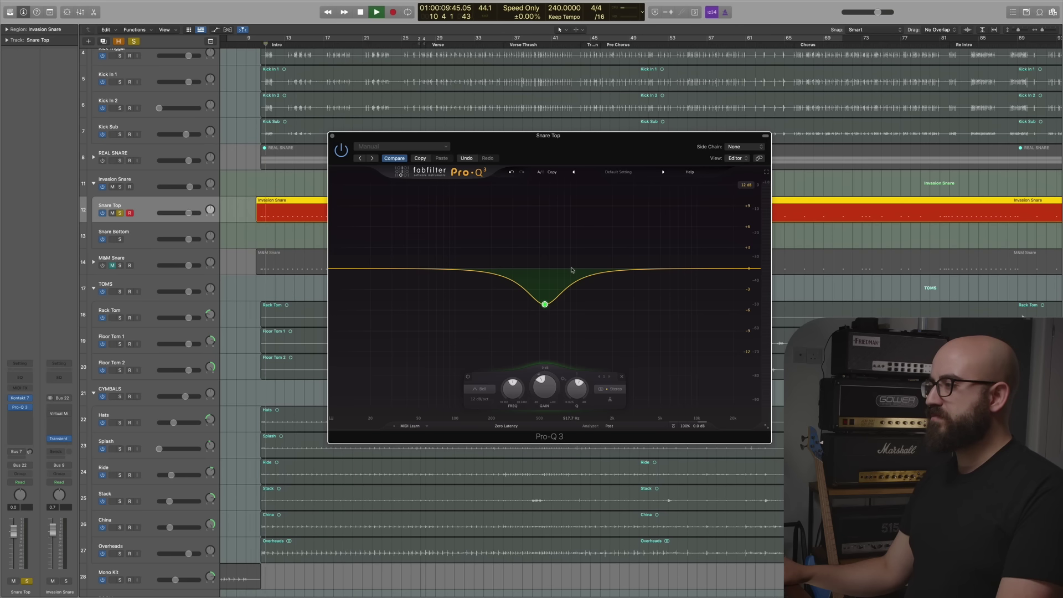
pyautogui.moveTo(572, 270); pyautogui.dragTo(588, 210)
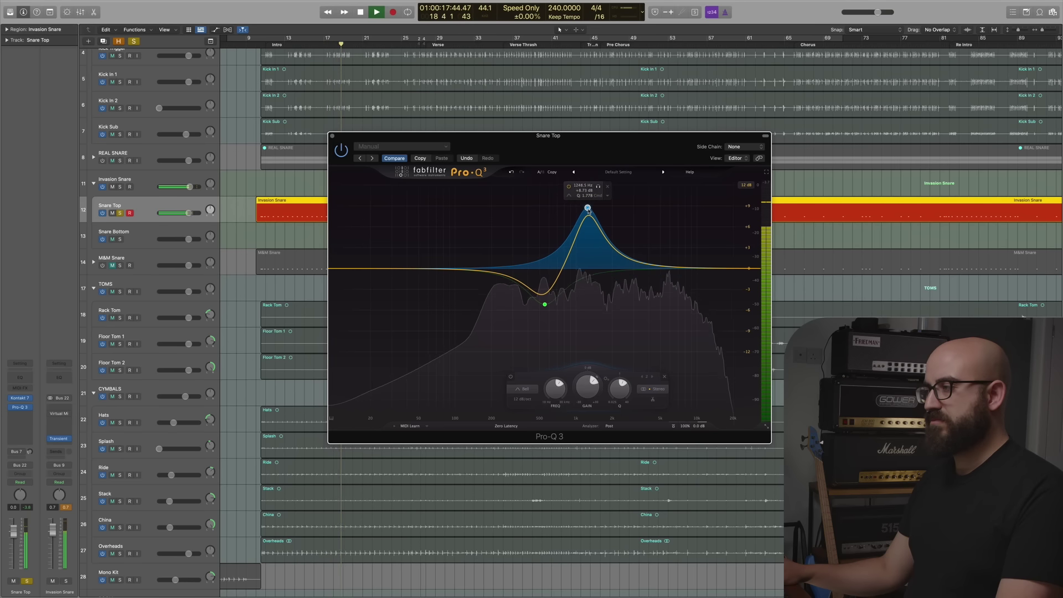
pyautogui.press('space')
pyautogui.moveTo(588, 209); pyautogui.dragTo(591, 297)
pyautogui.press('space')
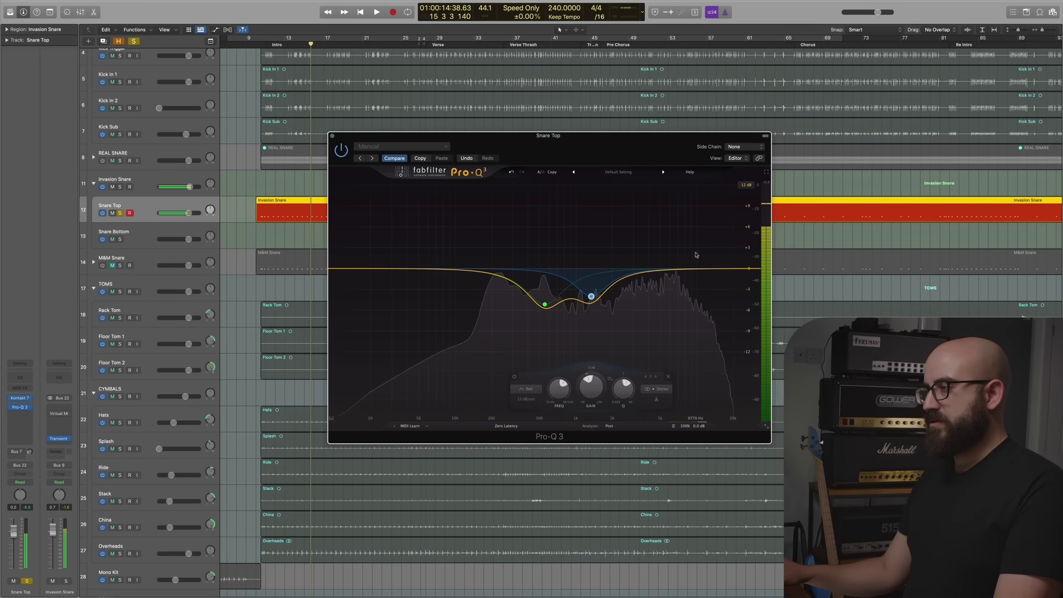
pyautogui.press('space')
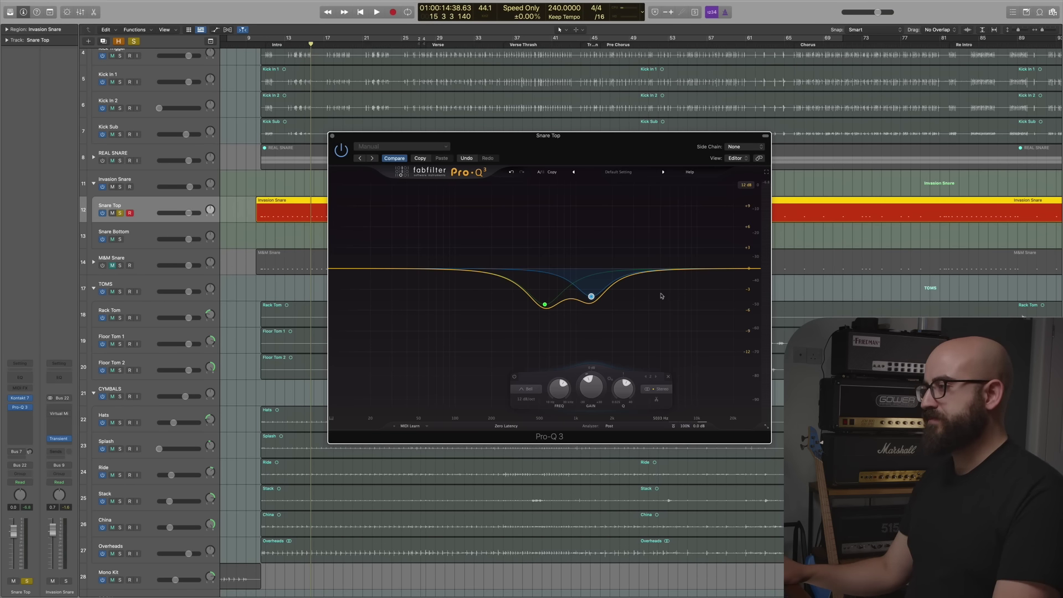
# Add a third bell cut of about 5 dB near 6 kHz and deepen the two midrange cuts to about 6 and 7 dB
pyautogui.press('space')
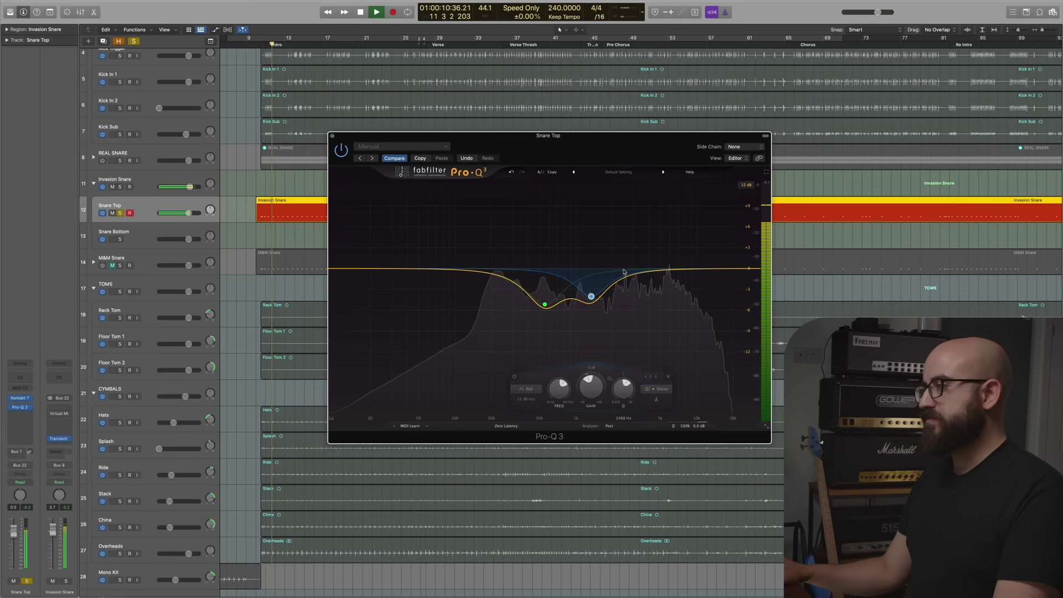
pyautogui.moveTo(623, 268); pyautogui.dragTo(673, 300)
pyautogui.click(546, 304)
pyautogui.moveTo(546, 304); pyautogui.dragTo(590, 303)
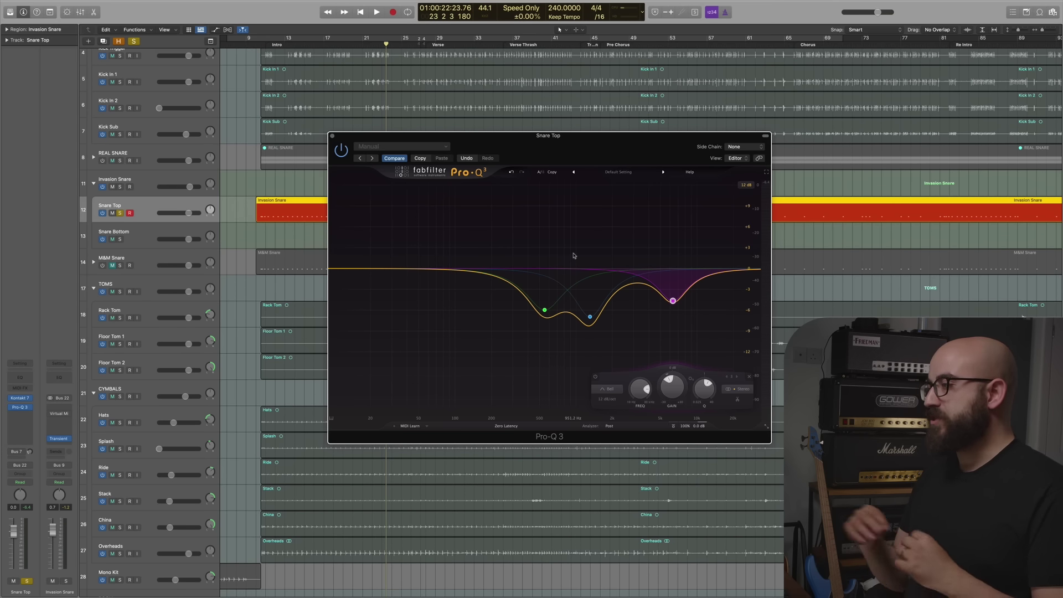
# Add a low shelf near 273 Hz with about 4.4 dB of gain and raise its Q for a steep, resonant slope
pyautogui.click(393, 269)
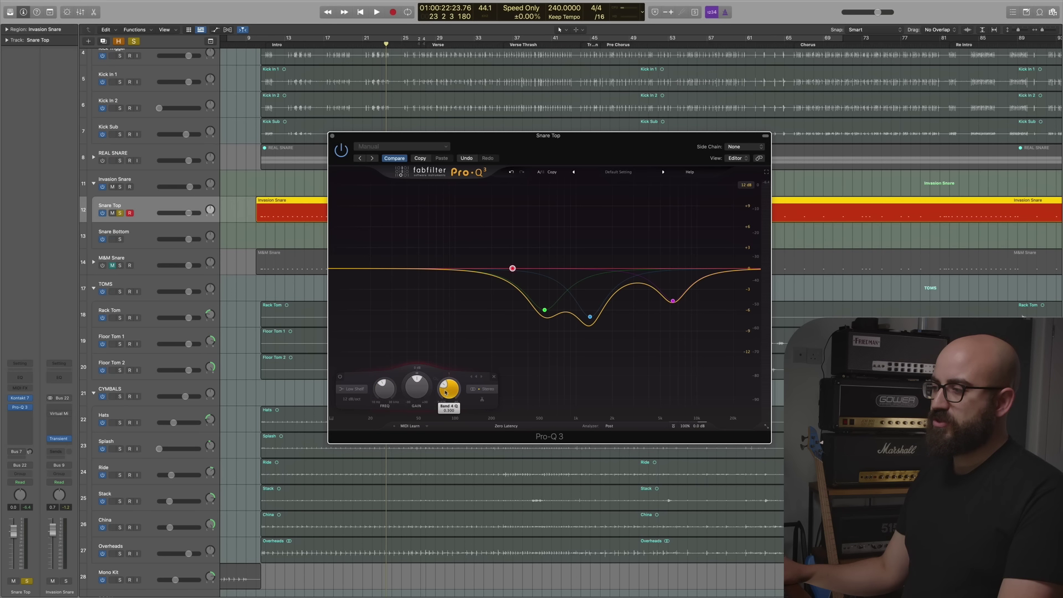
pyautogui.moveTo(446, 394)
pyautogui.moveTo(416, 385); pyautogui.dragTo(454, 377)
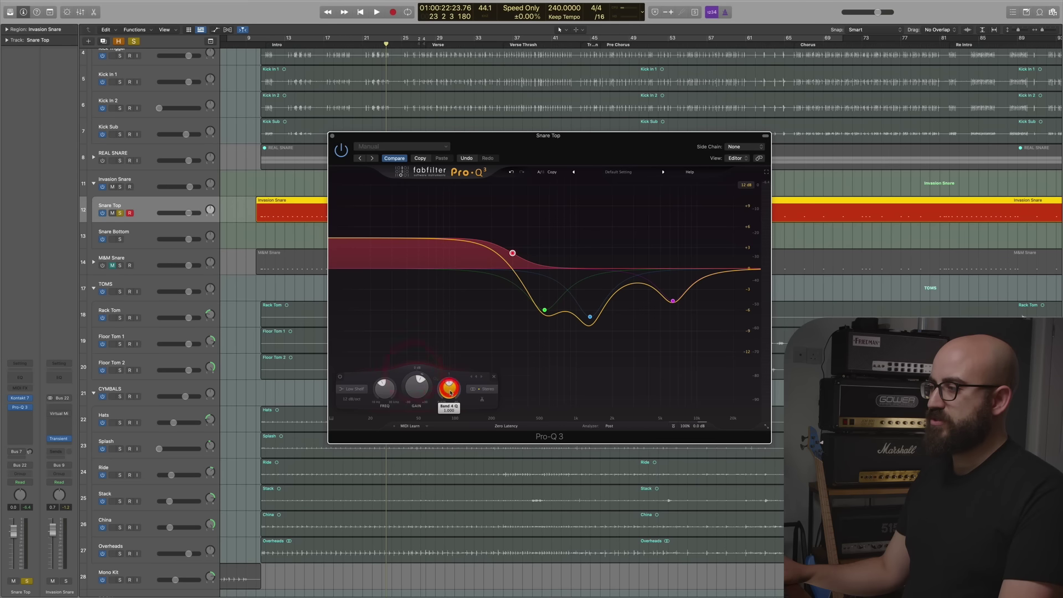
pyautogui.moveTo(541, 393)
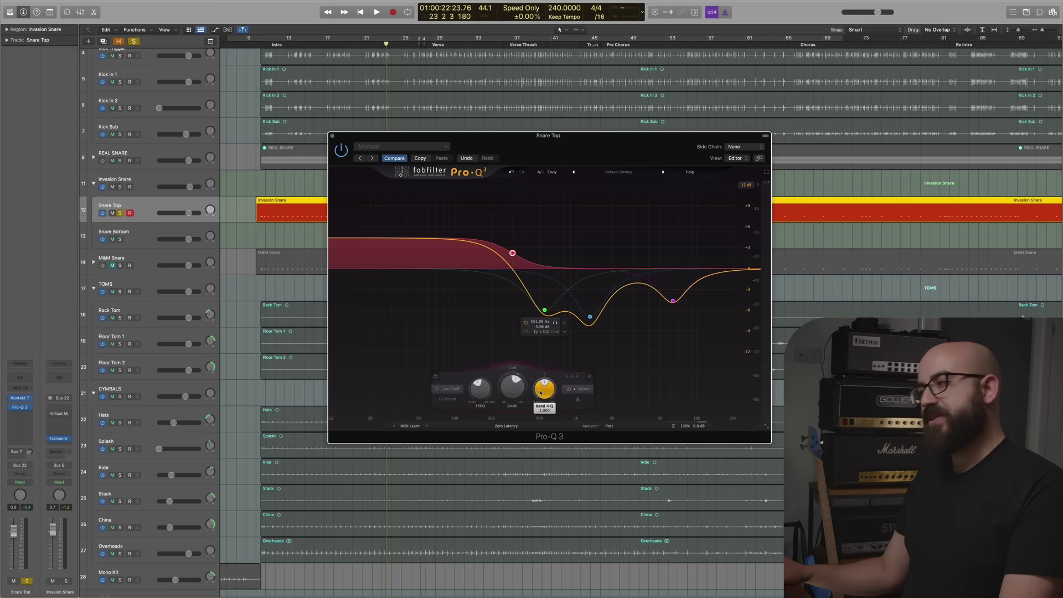
pyautogui.moveTo(541, 395); pyautogui.dragTo(548, 350)
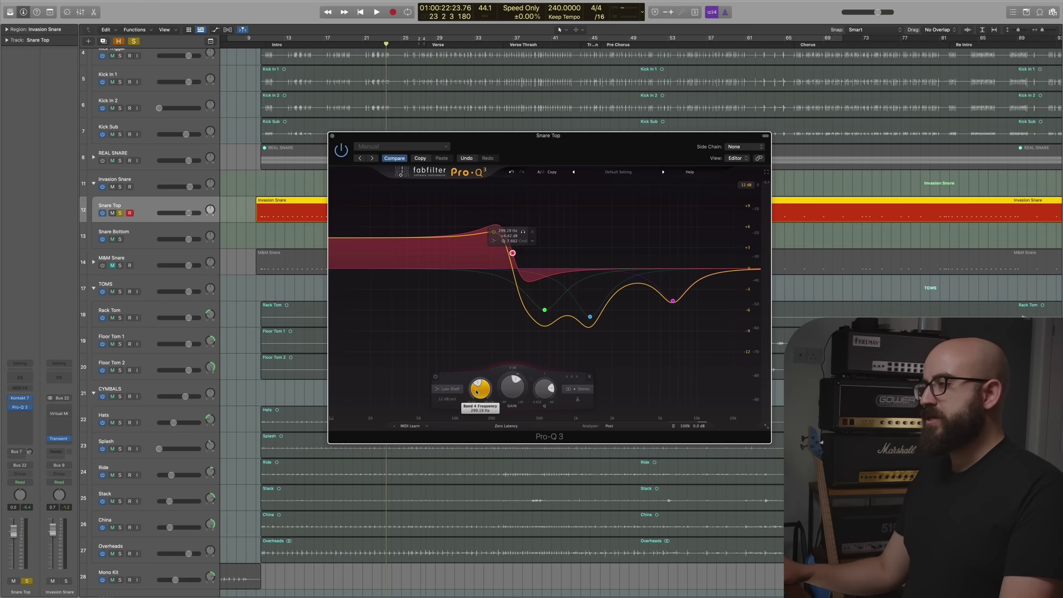
pyautogui.moveTo(513, 255); pyautogui.dragTo(507, 255)
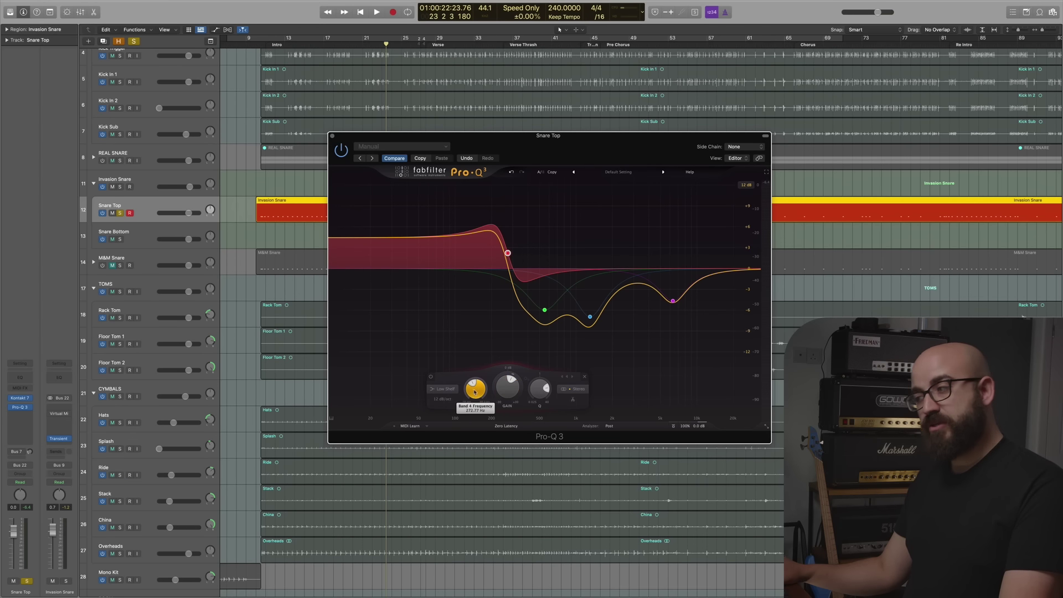
# Reset the low shelf's gain to 0 dB and raise it to about 5 dB while playing the Intro
pyautogui.moveTo(538, 324)
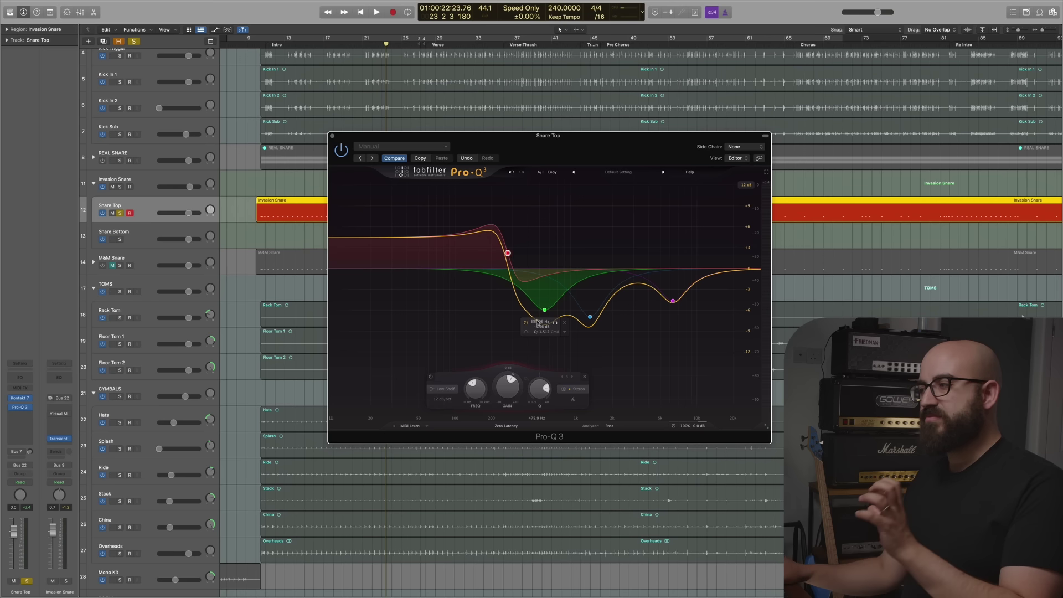
pyautogui.moveTo(536, 257)
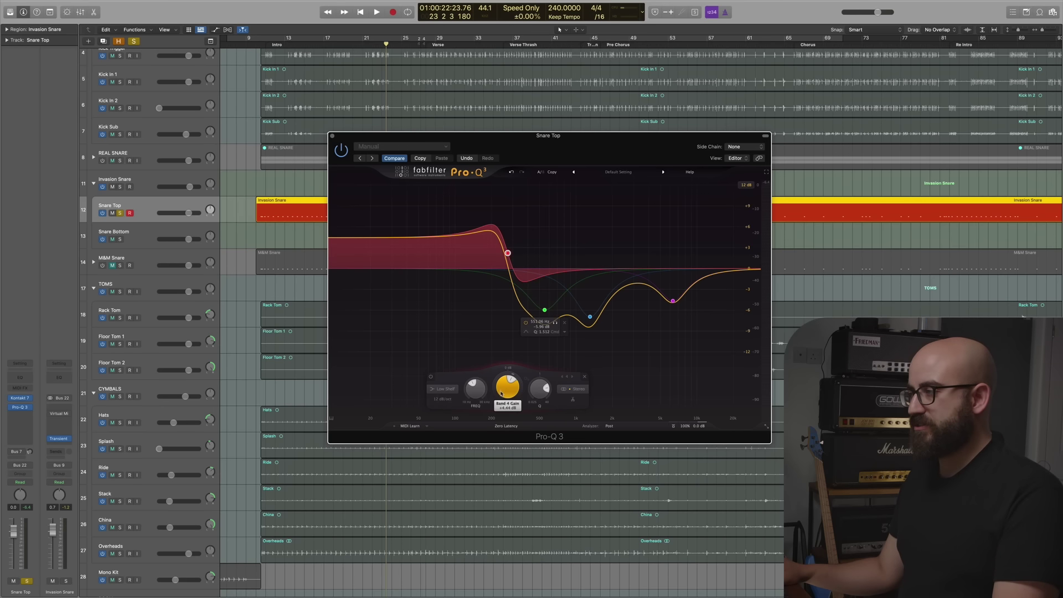
pyautogui.scroll(-2, 489, 400)
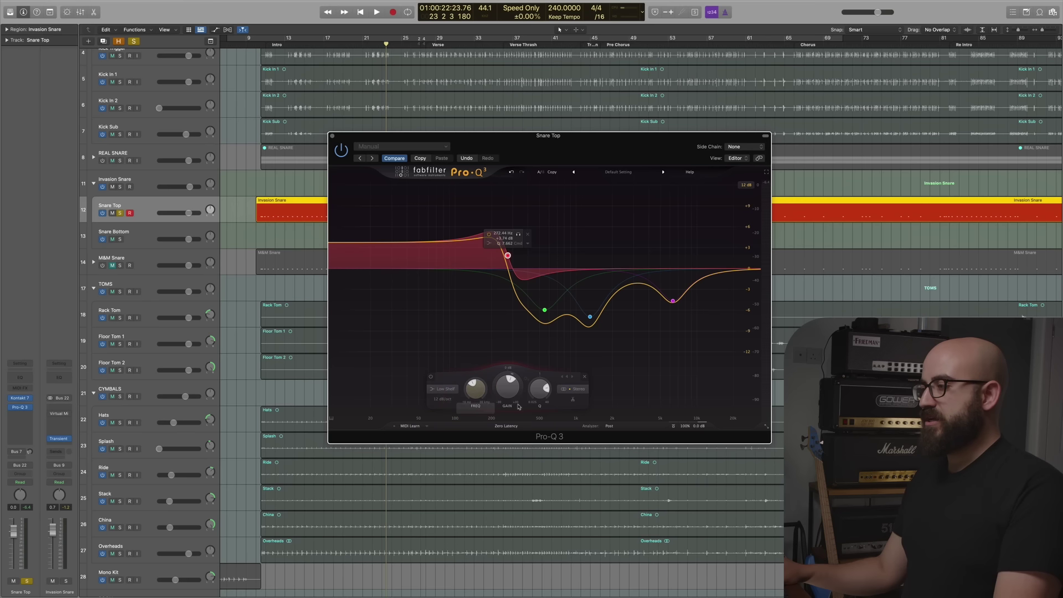
pyautogui.keyDown('alt'); pyautogui.click(503, 391); pyautogui.keyUp('alt')
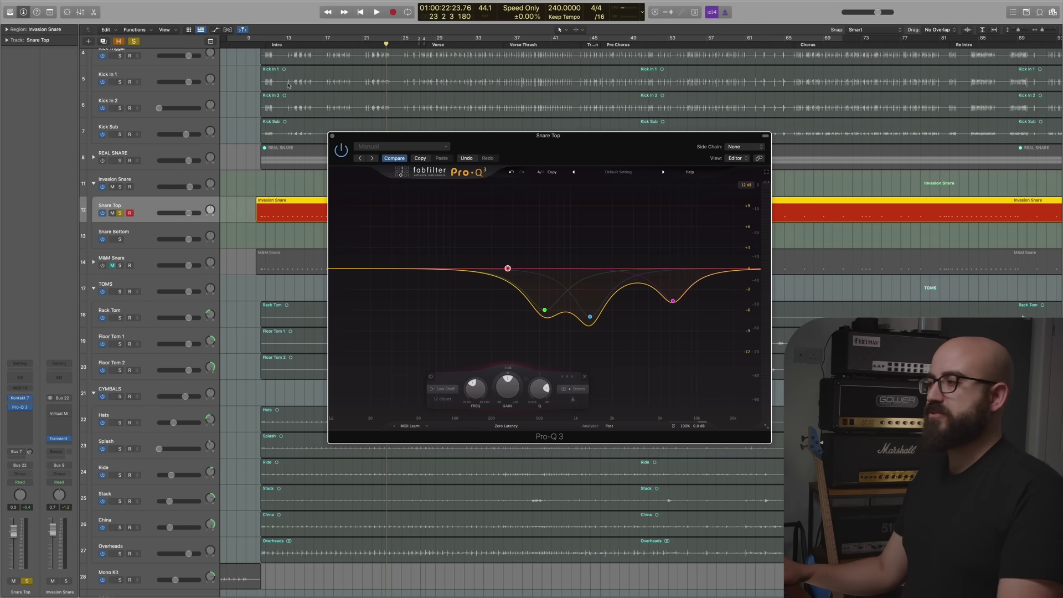
pyautogui.press('space')
pyautogui.moveTo(510, 406); pyautogui.dragTo(503, 375)
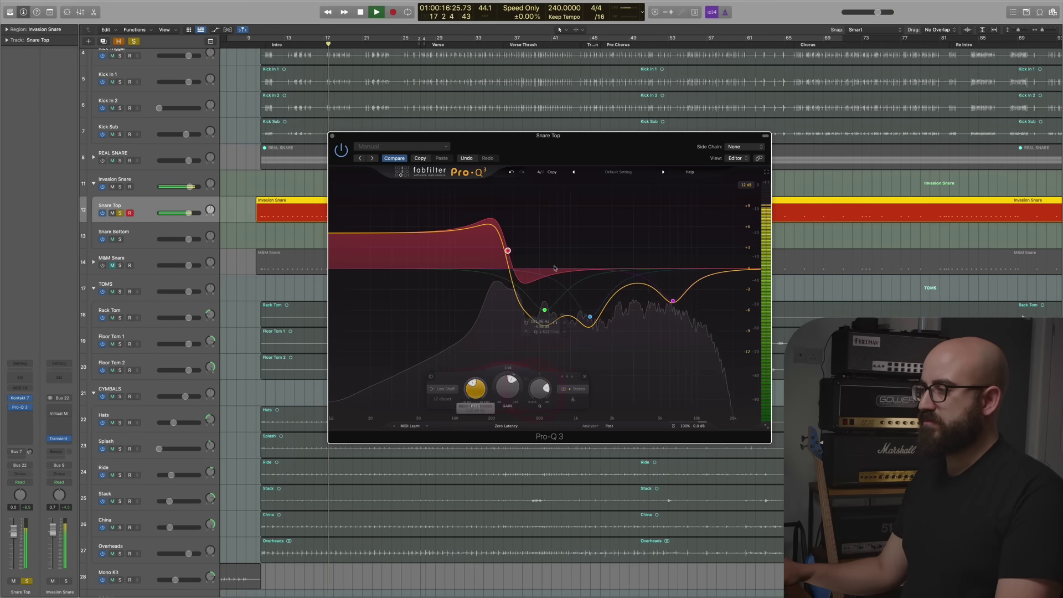
# Shift the low shelf slightly higher in frequency, lower its gain to about 3.4 dB, and stop playback
pyautogui.moveTo(506, 252); pyautogui.dragTo(510, 251)
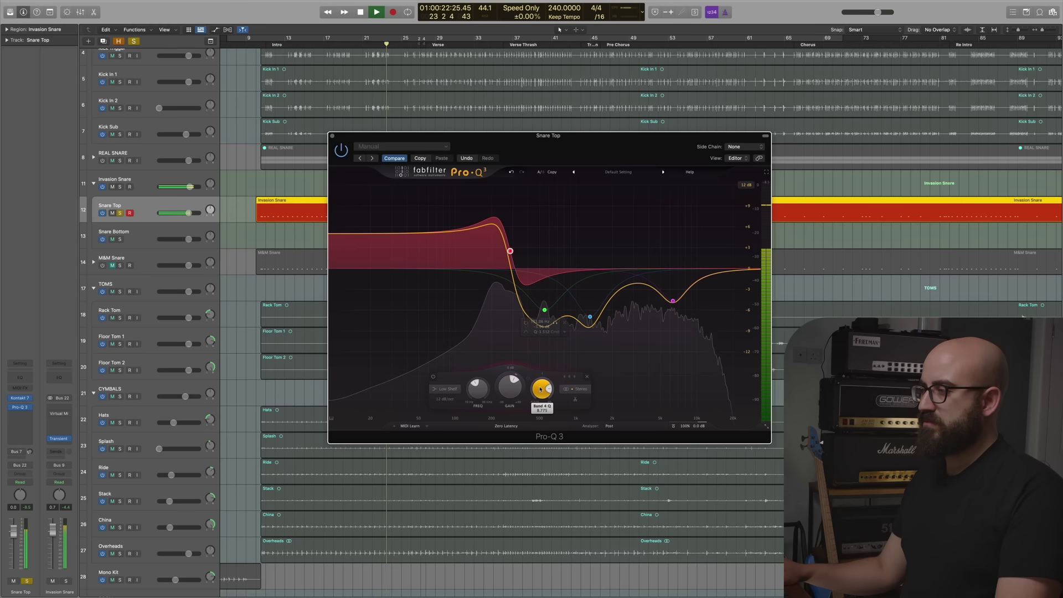
pyautogui.moveTo(503, 392); pyautogui.dragTo(502, 400)
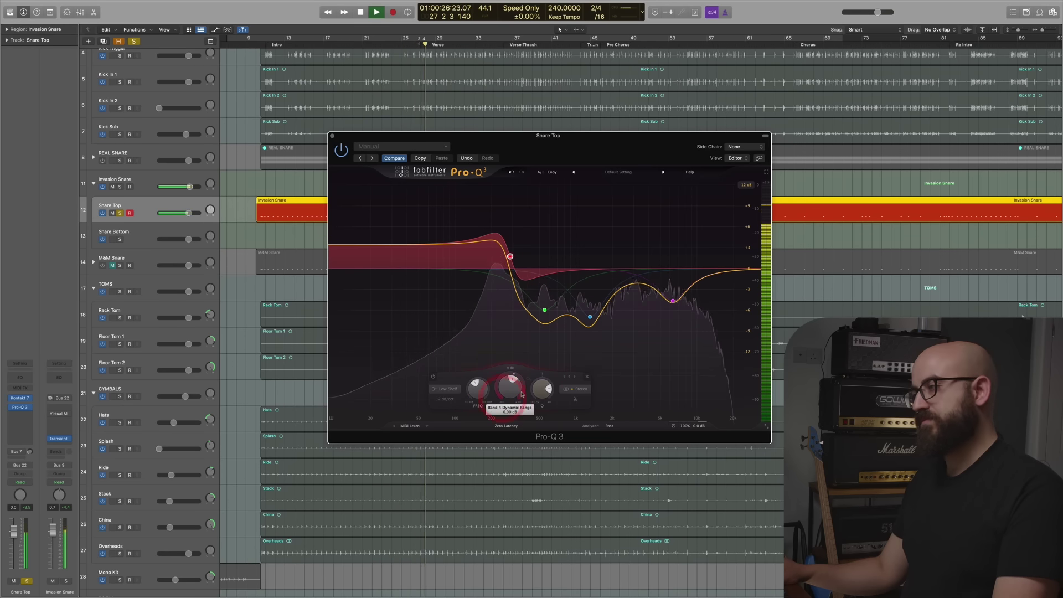
pyautogui.press('space')
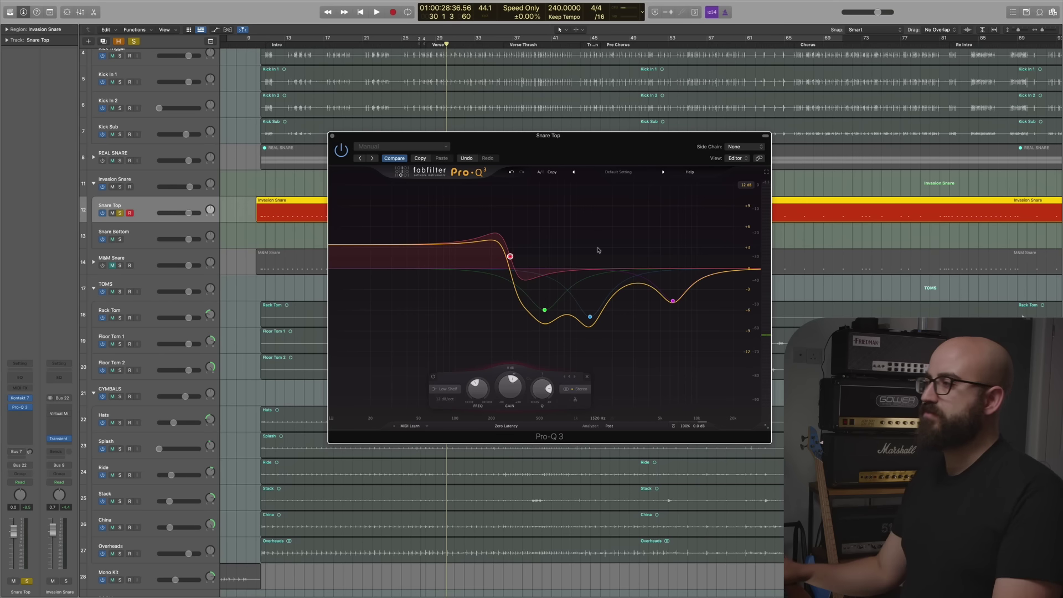
# Reopen Transient Master on the Invasion Snare stack and place its window clear of the Pro-Q 3 curve
pyautogui.moveTo(508, 236)
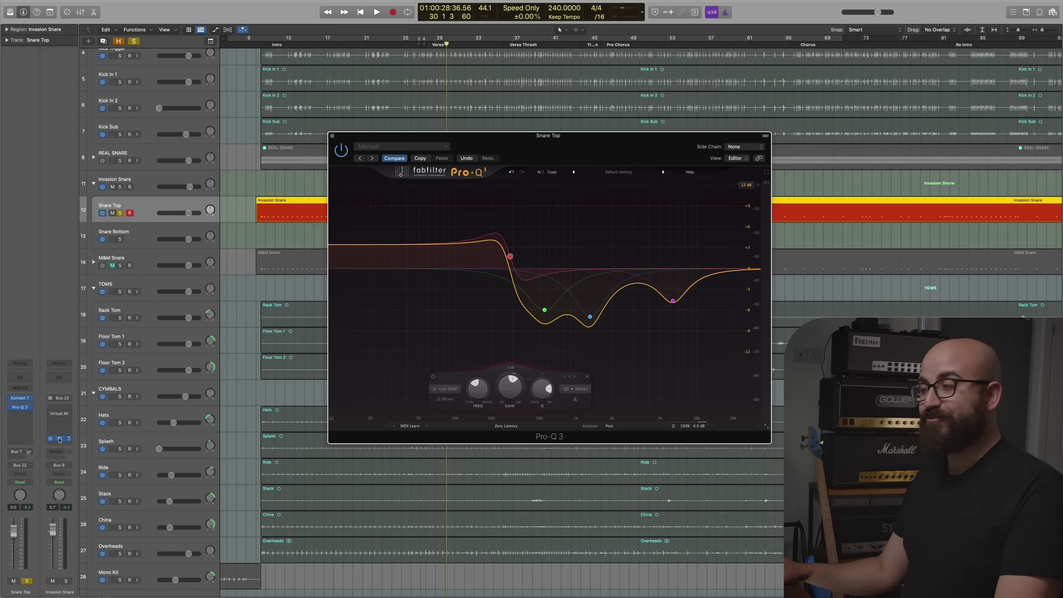
pyautogui.click(59, 439)
pyautogui.moveTo(476, 102); pyautogui.dragTo(739, 97)
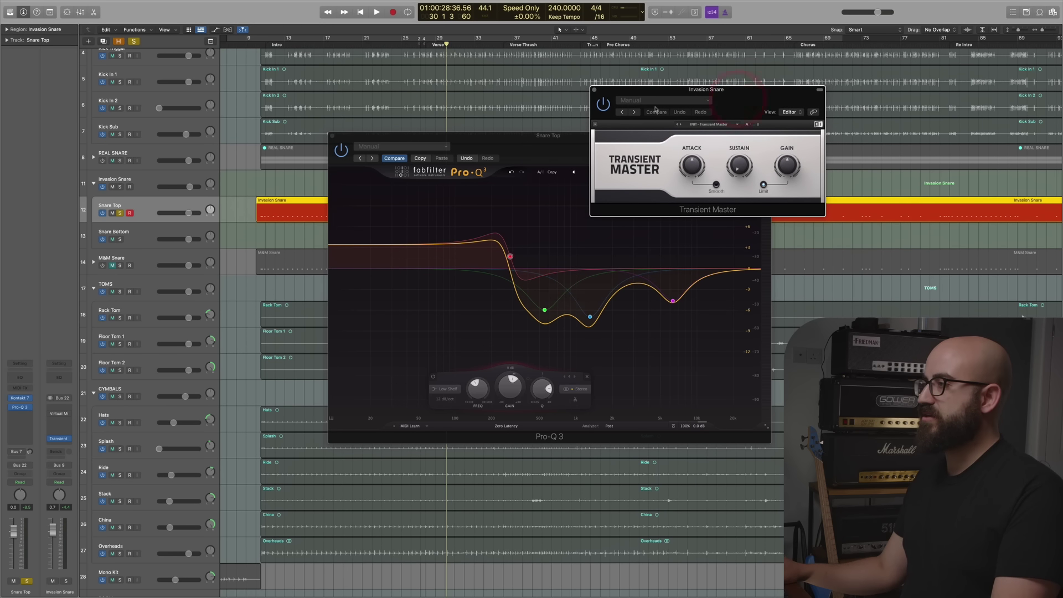
# Bypass Transient Master on the Invasion Snare stack during Intro playback, bring the Snare Top Pro-Q 3 forward, and stop
pyautogui.press('space')
pyautogui.click(603, 103)
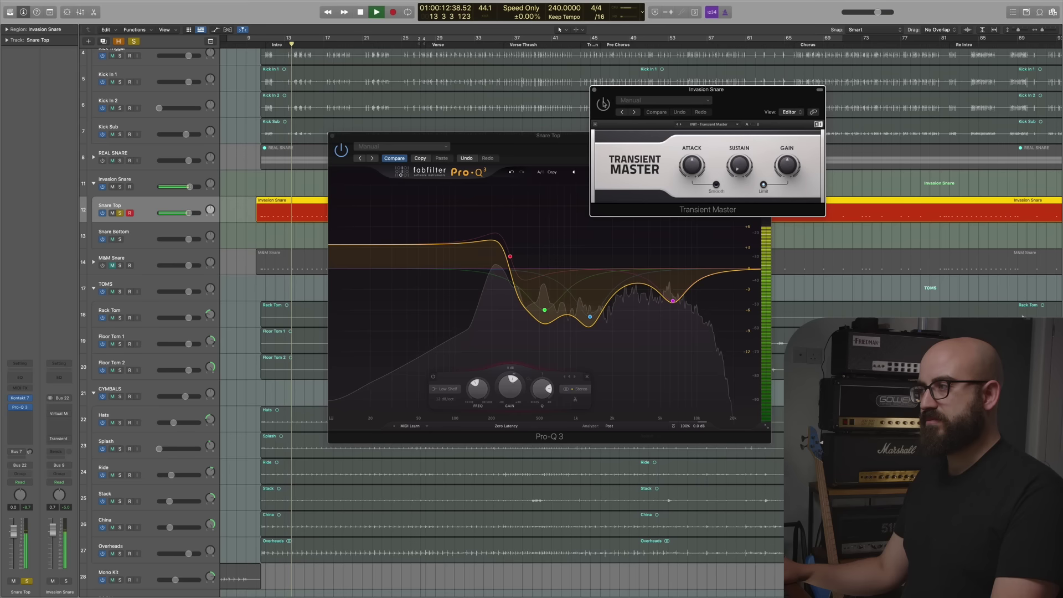
pyautogui.click(507, 143)
pyautogui.press('space')
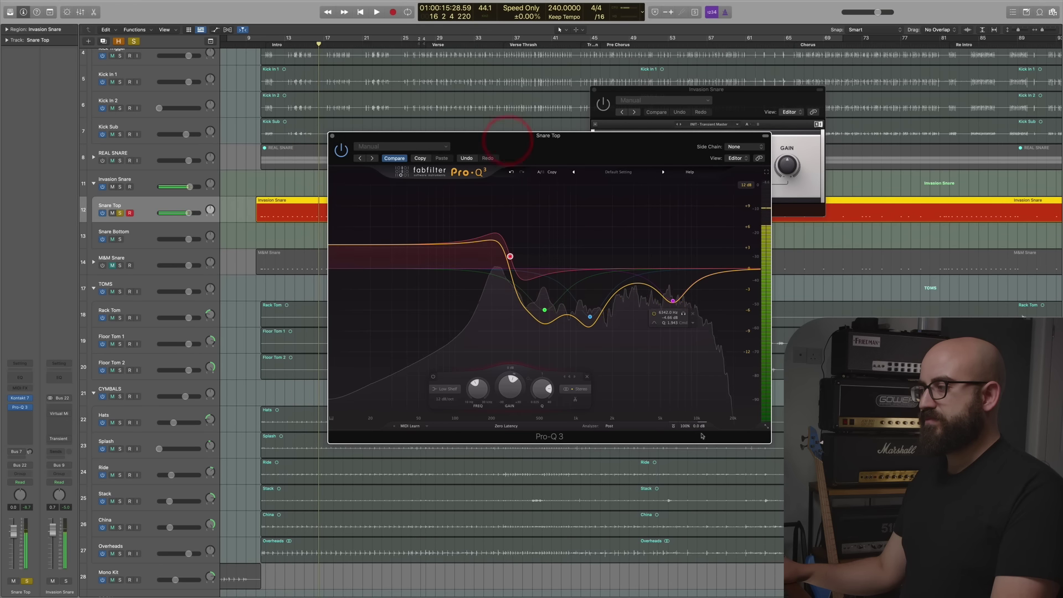
# Compare Snare Top with the whole Pro-Q 3 curve bypassed and active during Intro playback, leaving it active
pyautogui.click(674, 426)
pyautogui.press('space')
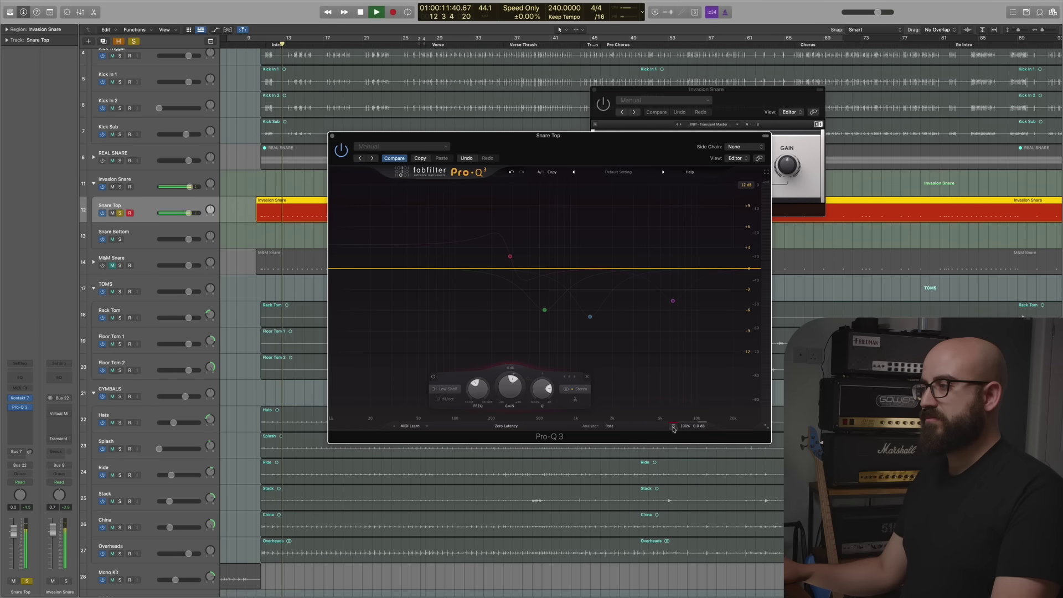
pyautogui.click(675, 426)
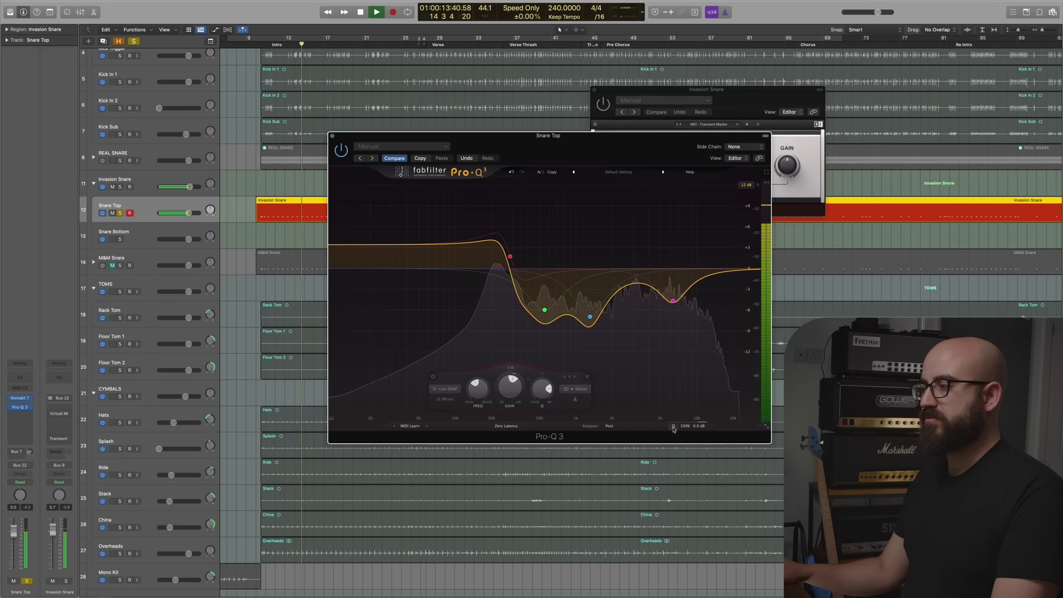
pyautogui.click(674, 426)
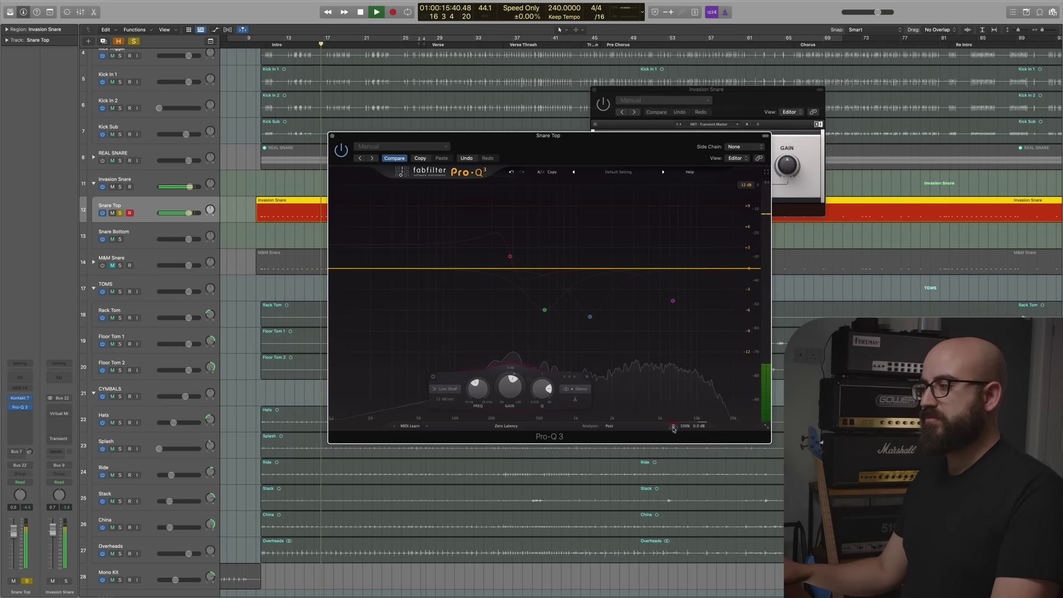
pyautogui.click(674, 427)
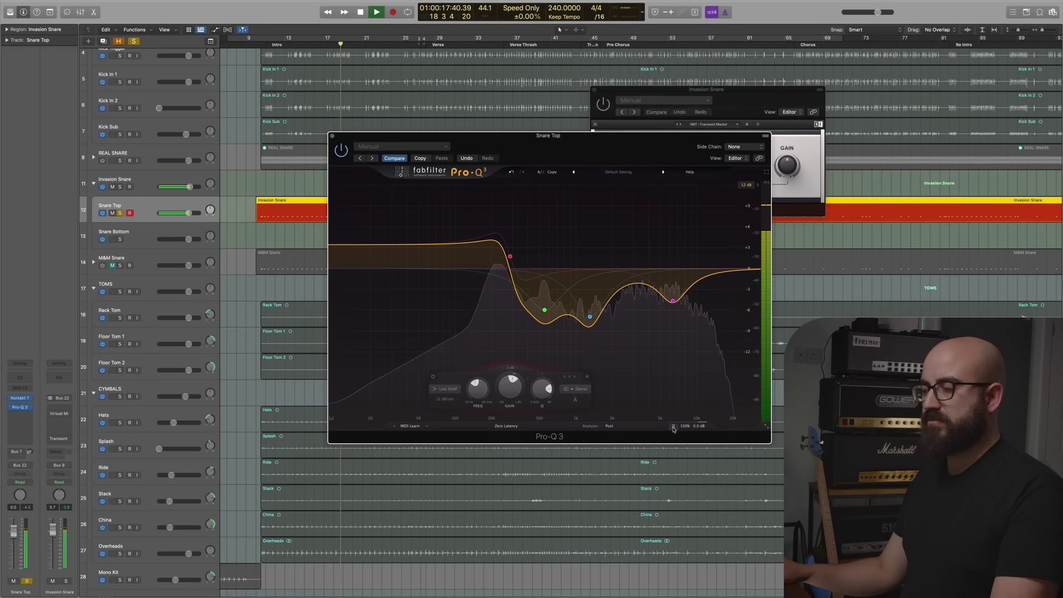
pyautogui.press('space')
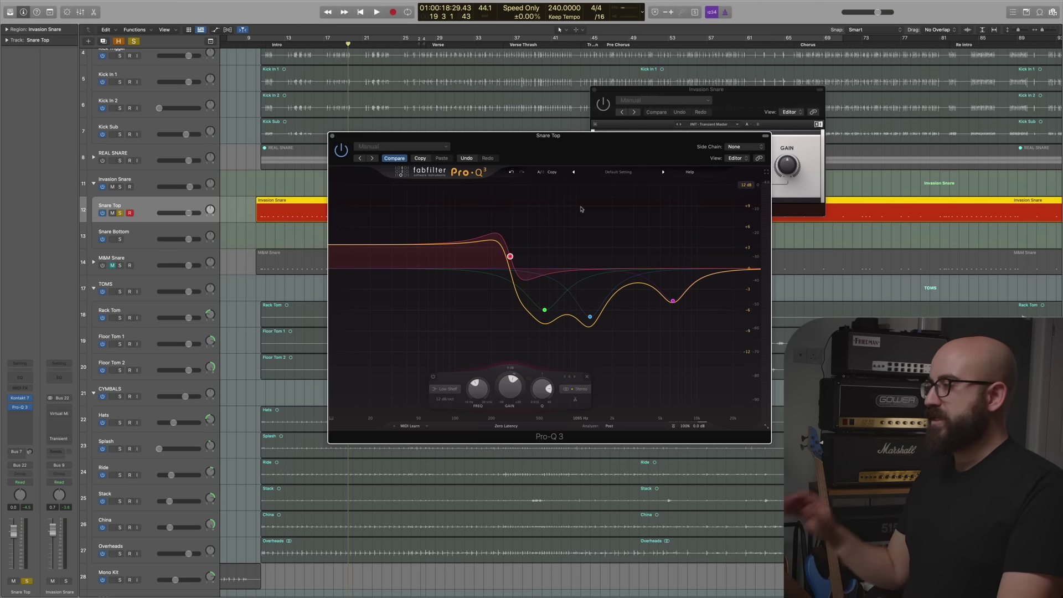
# Close the Pro-Q 3 and Transient Master windows, solo the Snare Bottom track, and audition it from the Intro
pyautogui.click(333, 136)
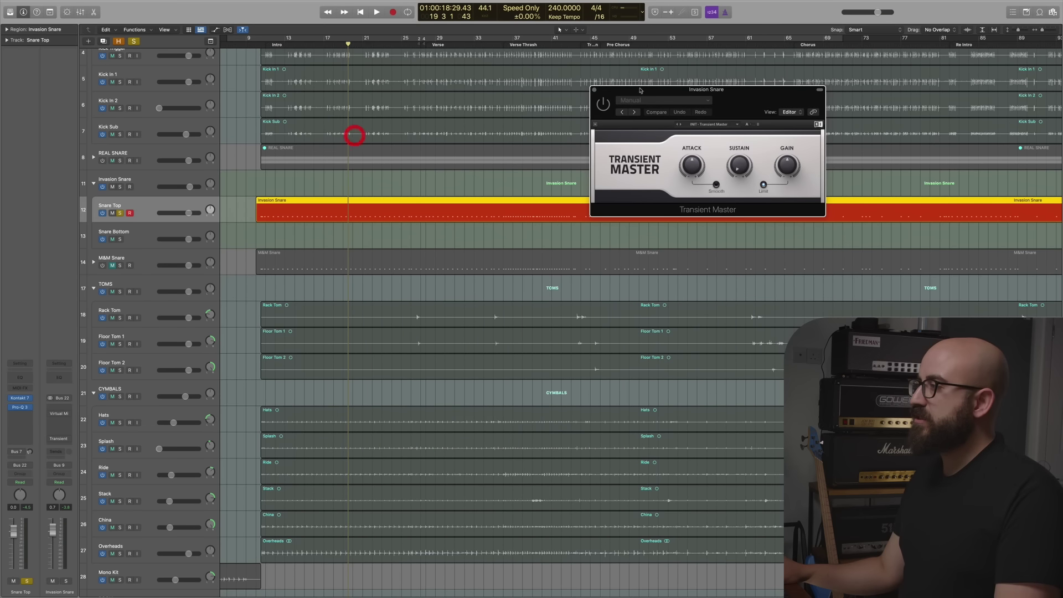
pyautogui.click(595, 90)
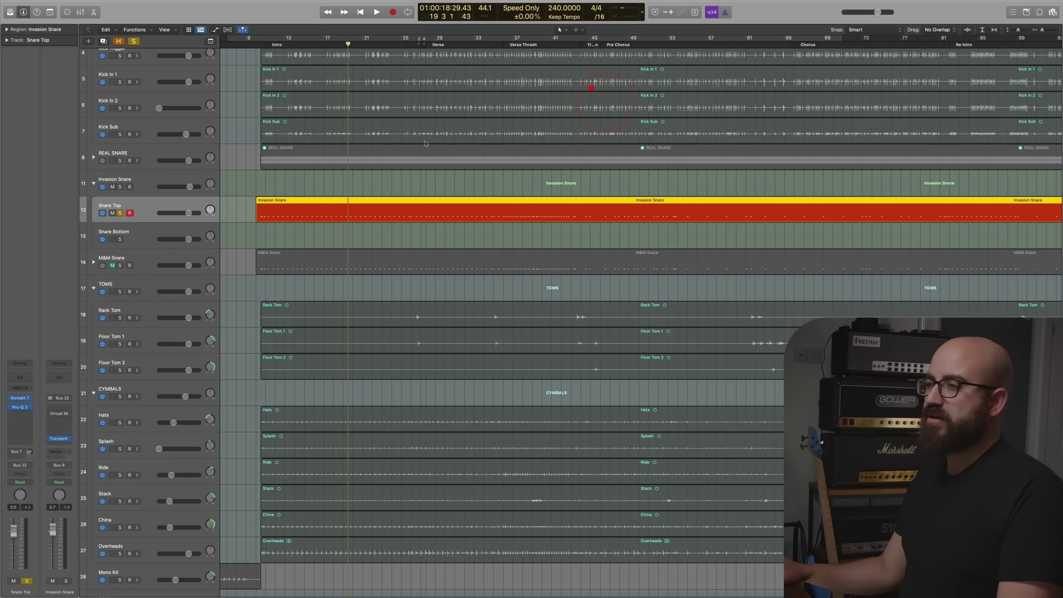
pyautogui.click(119, 239)
pyautogui.click(139, 236)
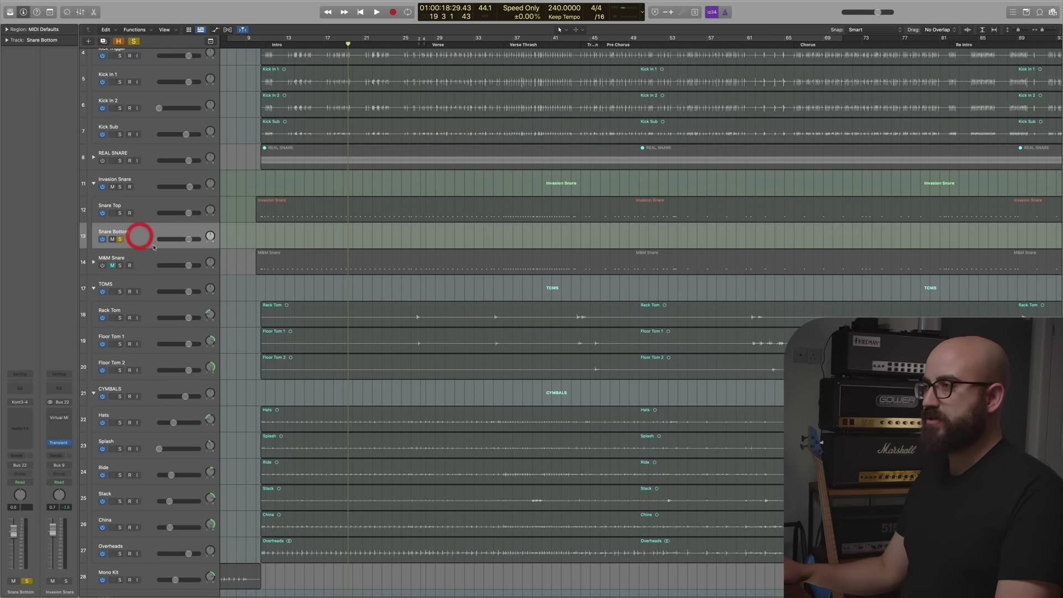
pyautogui.press('space')
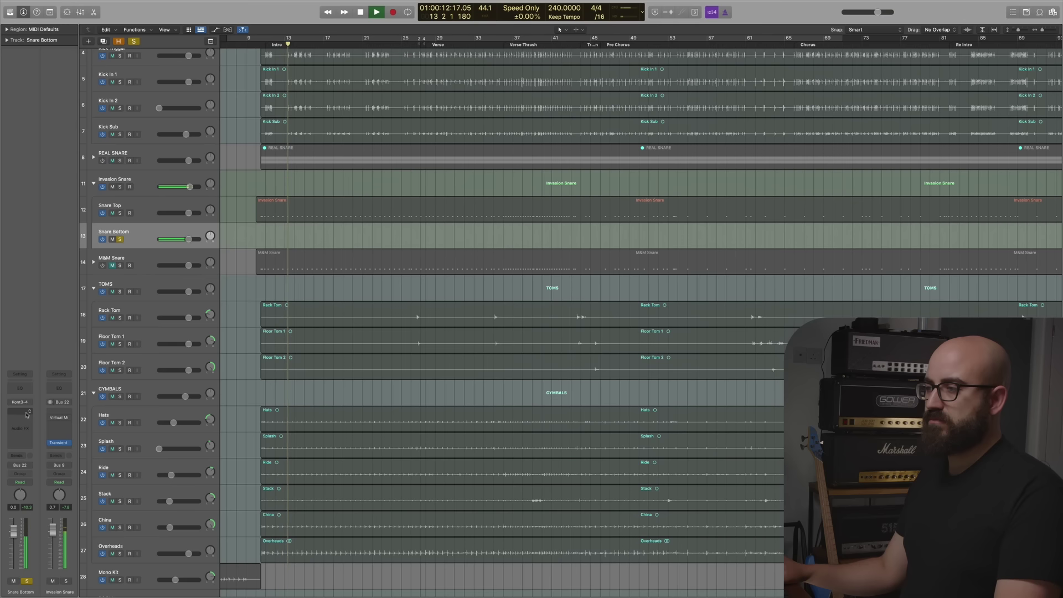
pyautogui.press('space')
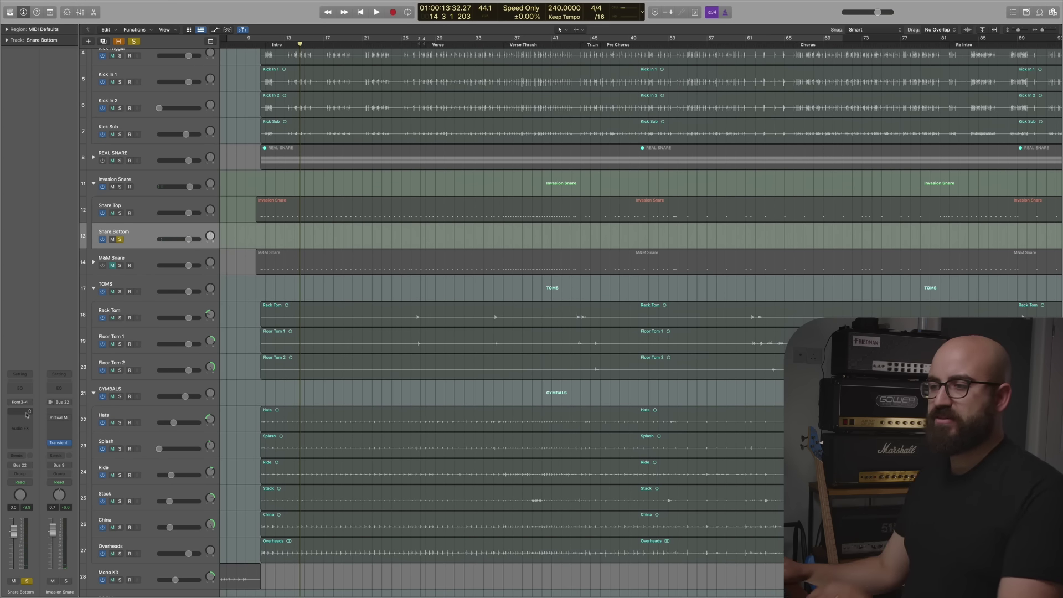
# Insert a stereo Pro-Q 3 on Snare Bottom and add a bell boosted about 9 dB near 730 Hz during playback
pyautogui.click(27, 413)
pyautogui.moveTo(56, 428)
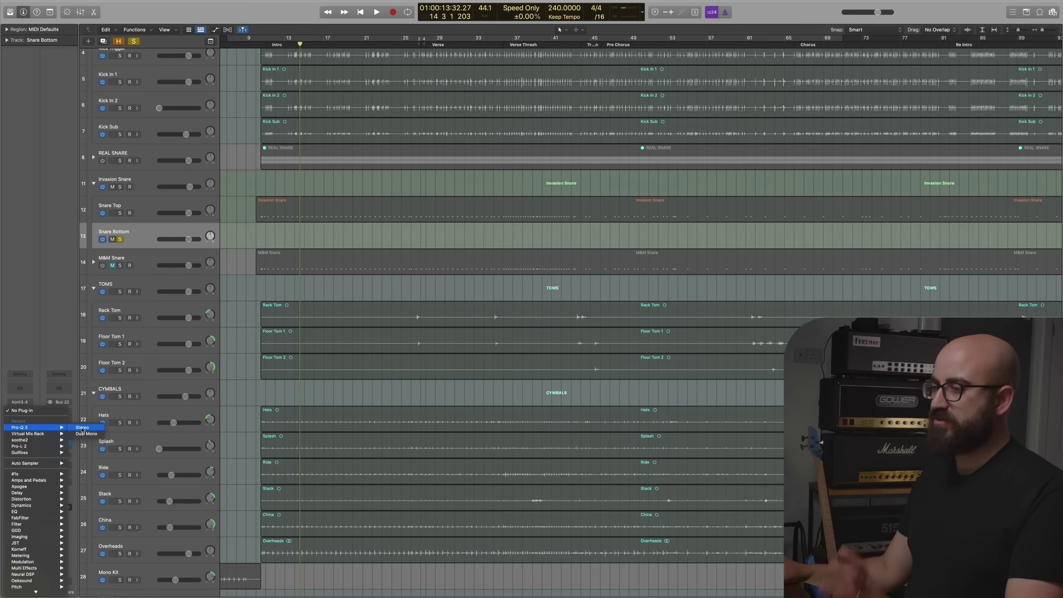
pyautogui.click(82, 428)
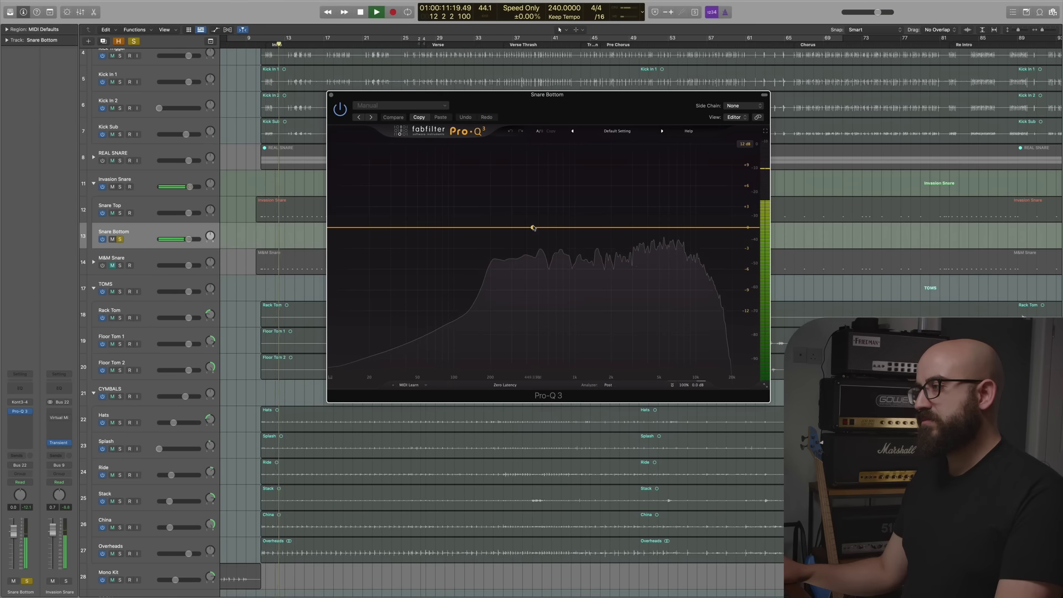
pyautogui.moveTo(533, 228); pyautogui.dragTo(558, 165)
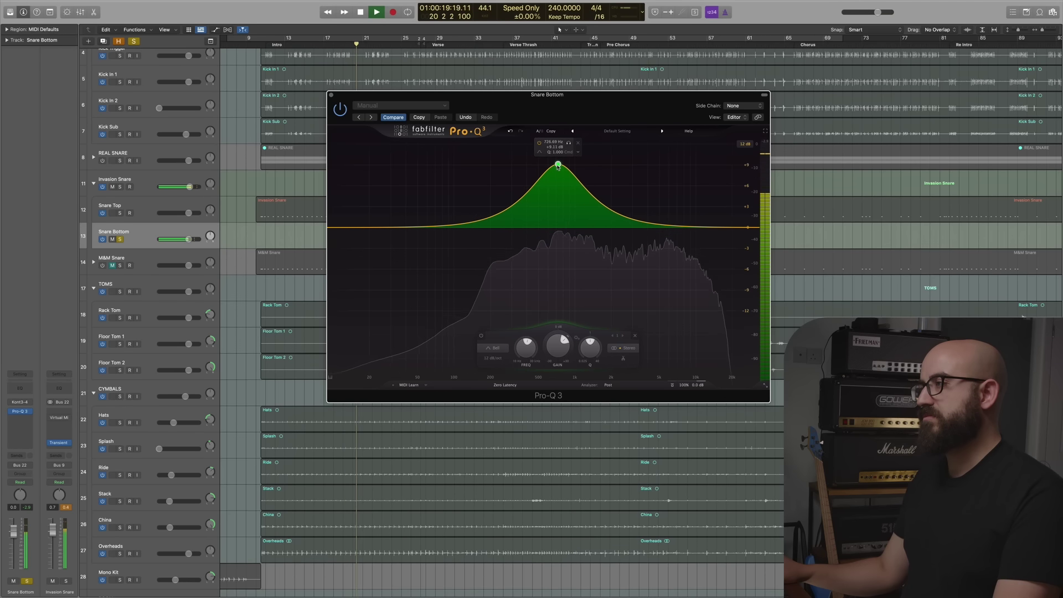
# Compare the boosted bell off and on, move it to about 794 Hz with roughly 8.4 dB of gain, and stop playback
pyautogui.click(538, 145)
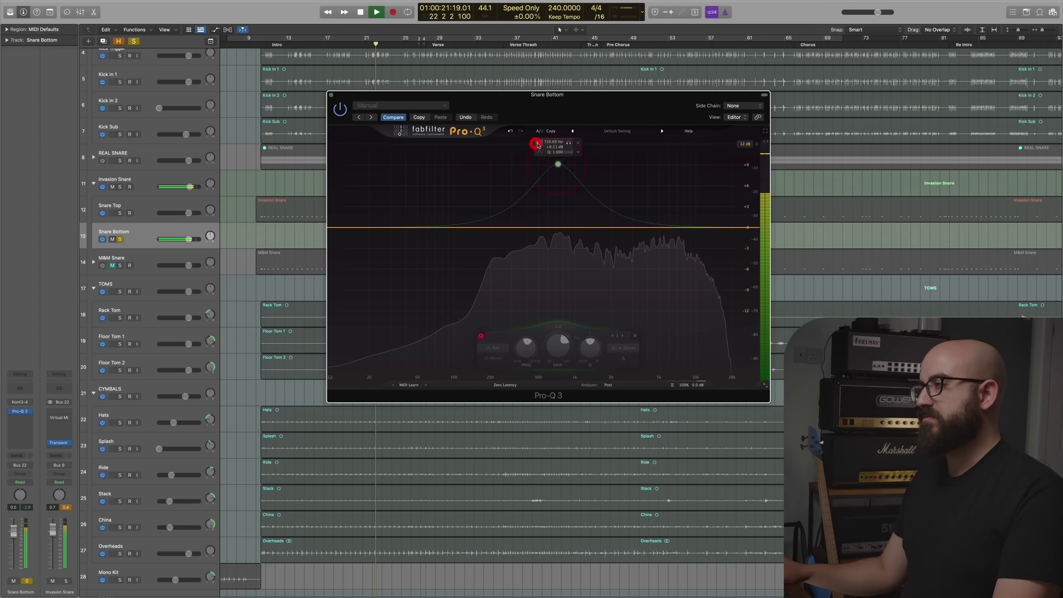
pyautogui.click(538, 145)
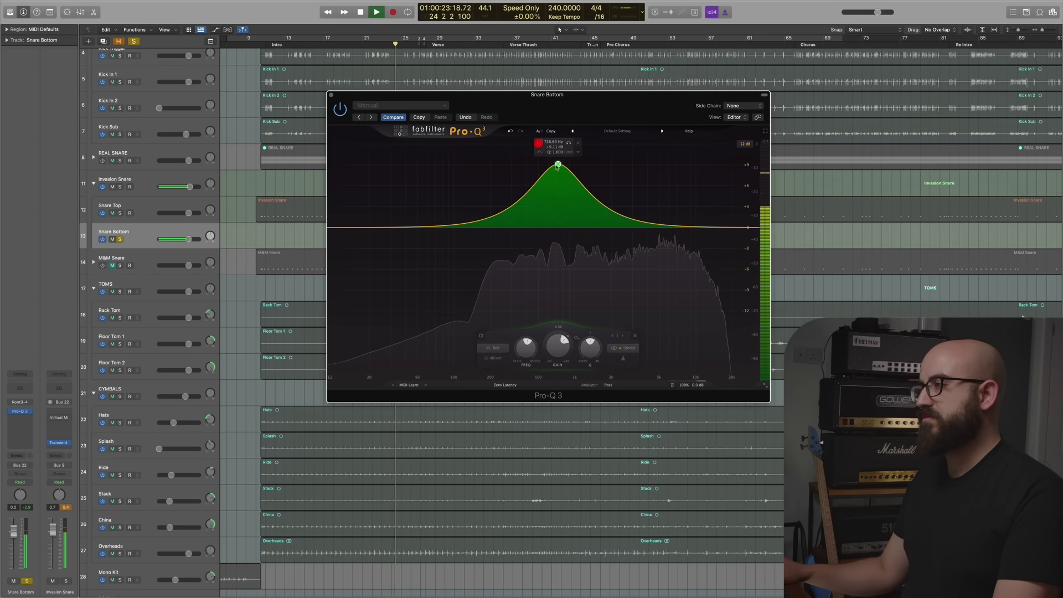
pyautogui.moveTo(558, 164); pyautogui.dragTo(563, 170)
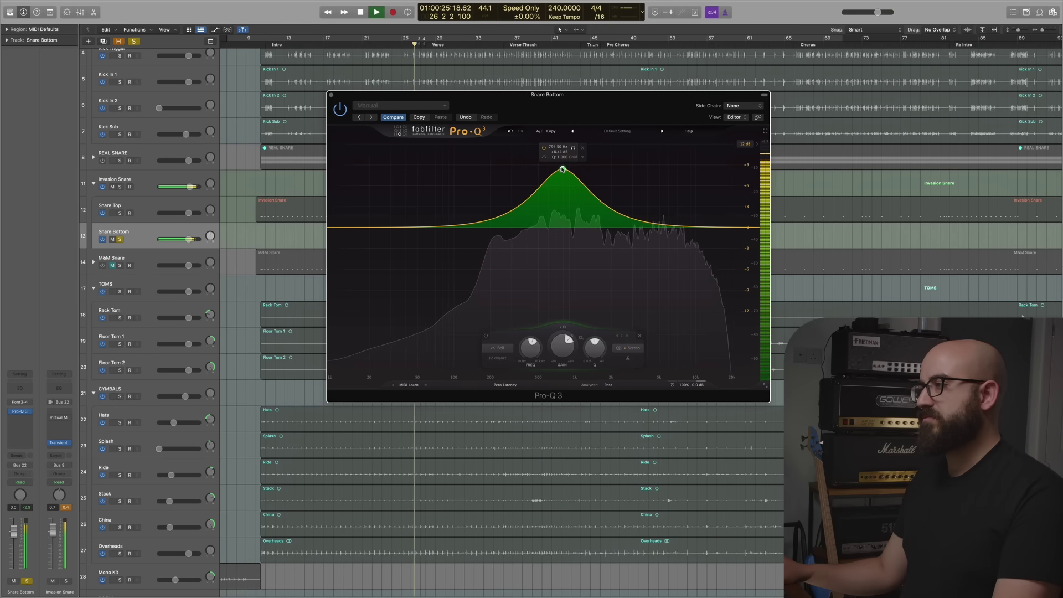
pyautogui.press('space')
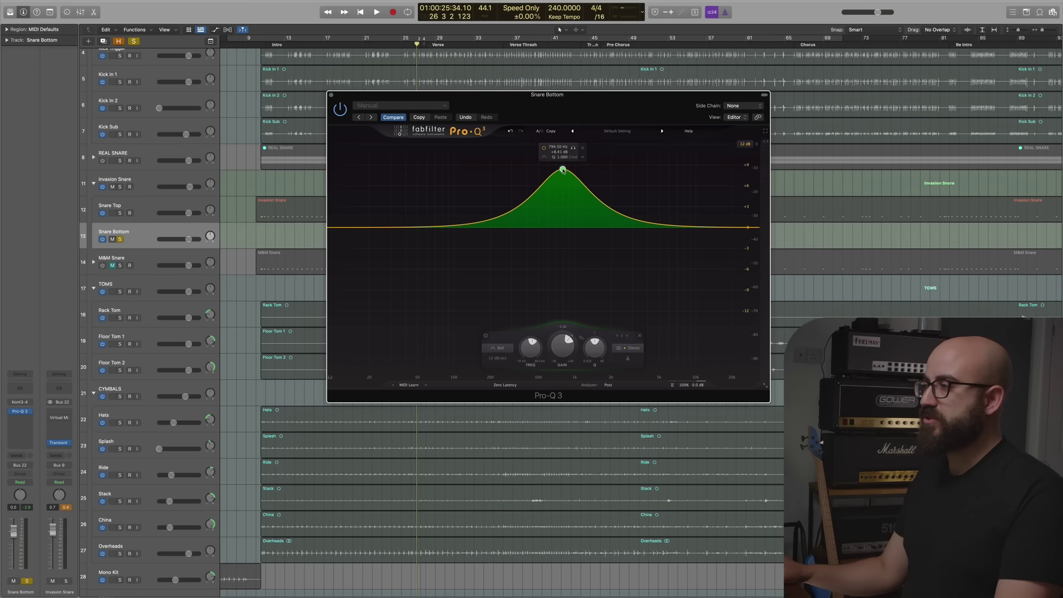
# Turn the Snare Bottom bell into a cut of about 7.5 dB near 826 Hz during playback, and stop
pyautogui.press('space')
pyautogui.moveTo(563, 346); pyautogui.dragTo(551, 399)
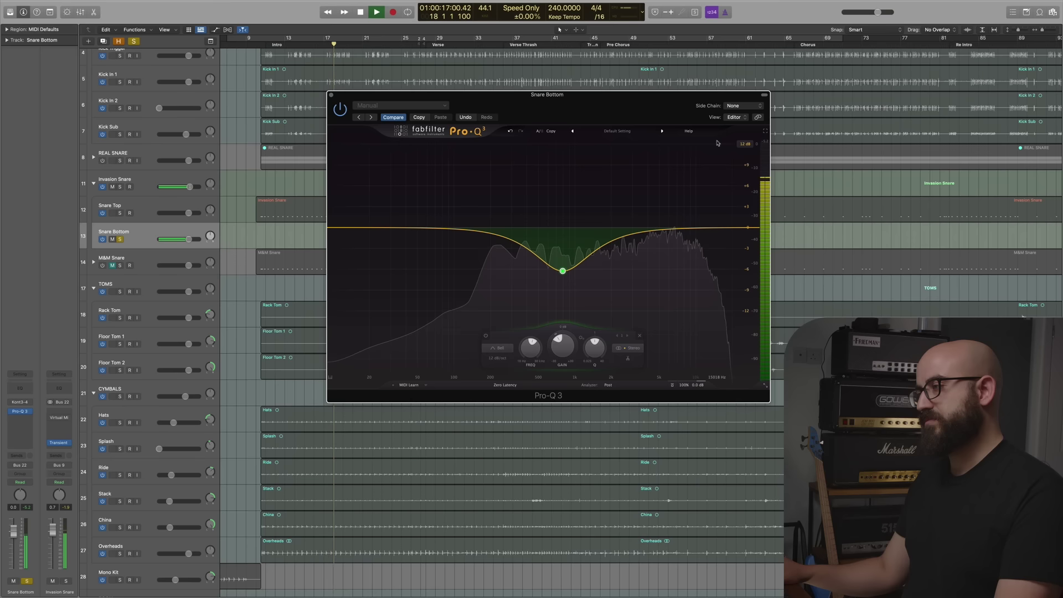
pyautogui.moveTo(563, 271); pyautogui.dragTo(565, 280)
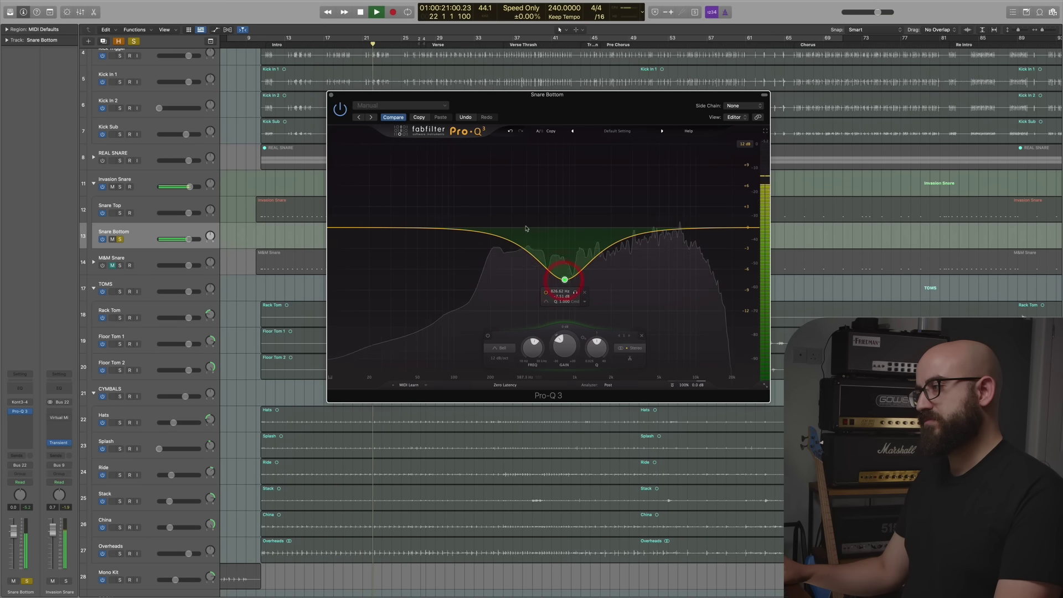
pyautogui.press('space')
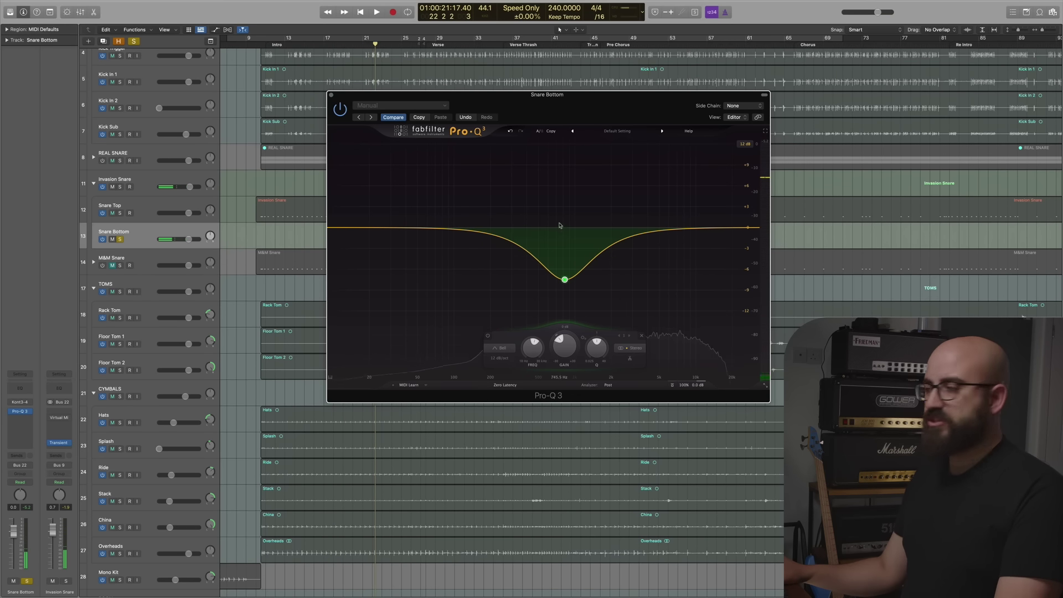
pyautogui.scroll(-2, 561, 278)
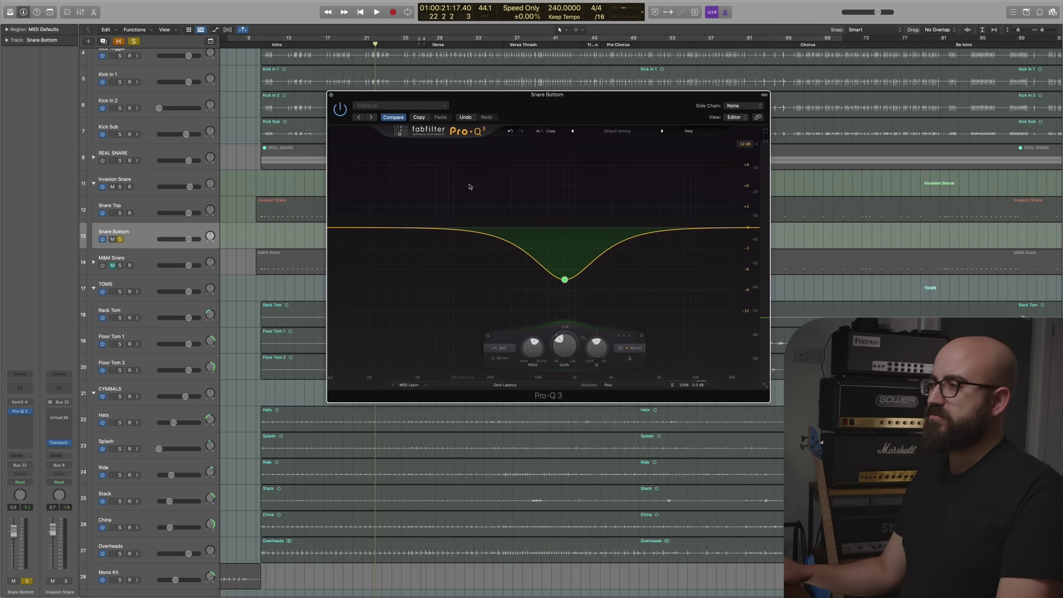
# Close Pro-Q 3, solo the Invasion Snare stack instead of Snare Bottom, and lower Snare Bottom's volume to about -12.4 dB during playback
pyautogui.click(330, 96)
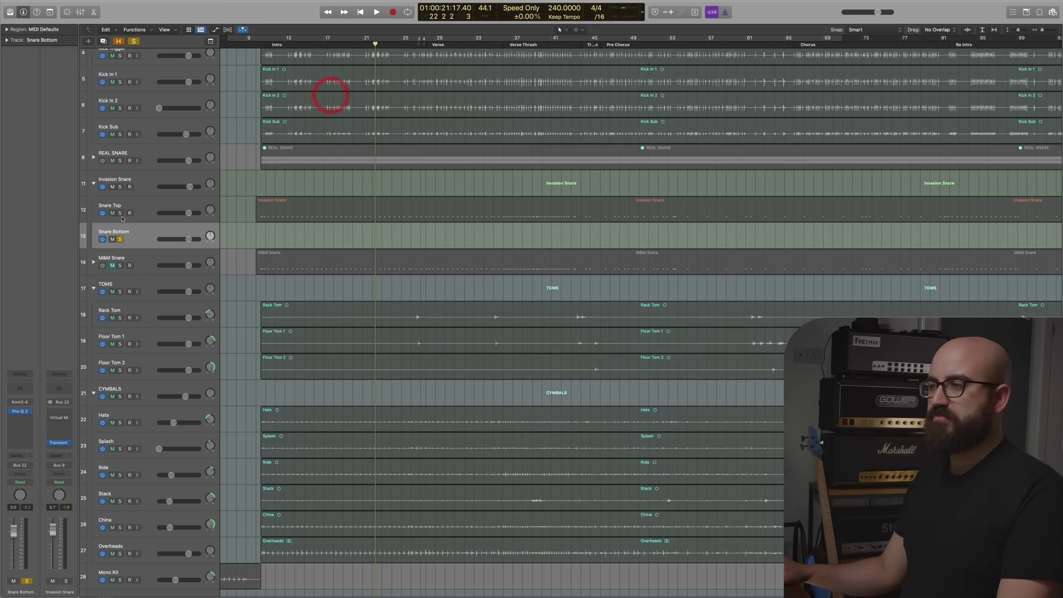
pyautogui.click(142, 180)
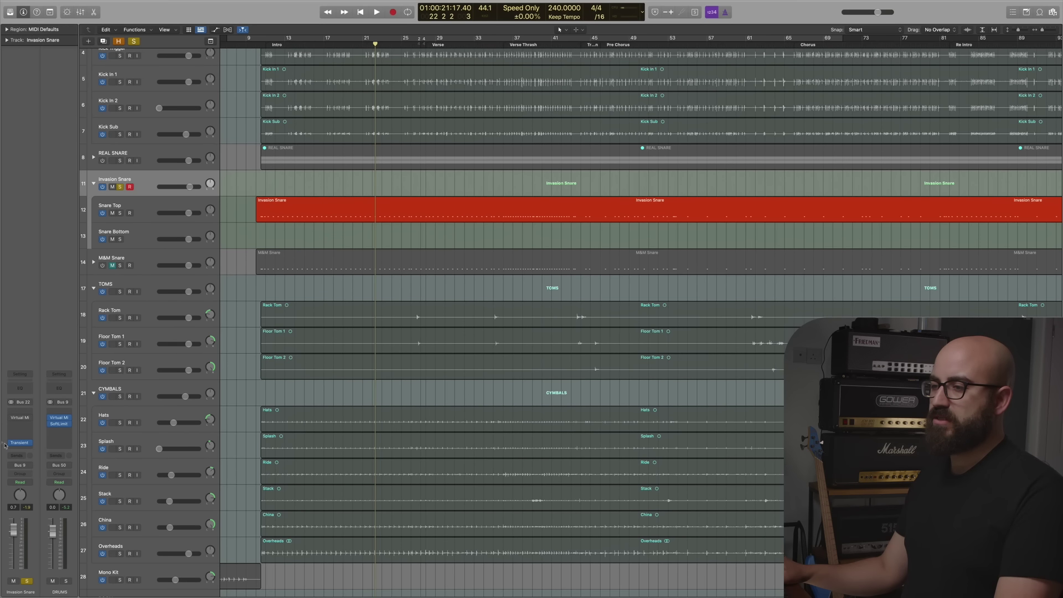
pyautogui.click(144, 237)
pyautogui.press('space')
pyautogui.moveTo(188, 239); pyautogui.dragTo(171, 240)
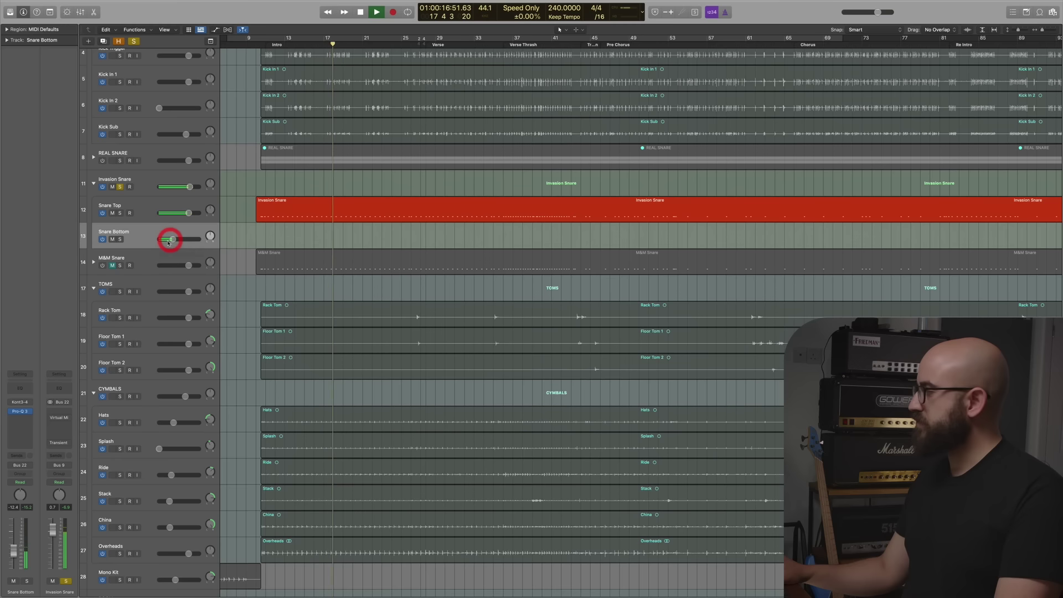
# Raise Snare Bottom's volume to about -9.2 dB, comparing the snare with that track muted and unmuted, and stop playback
pyautogui.click(112, 240)
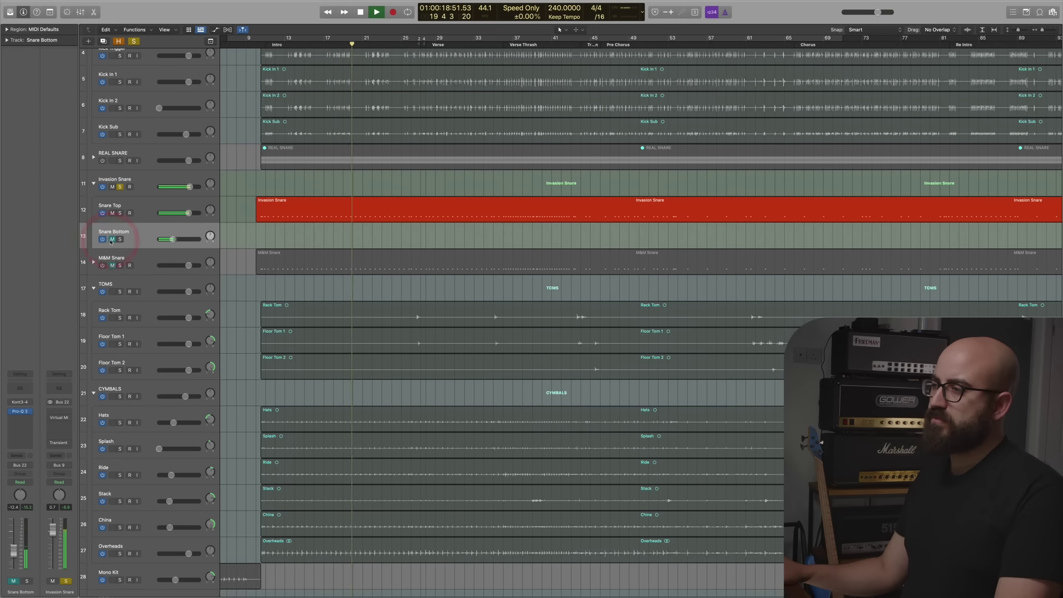
pyautogui.click(112, 239)
pyautogui.moveTo(172, 239); pyautogui.dragTo(175, 239)
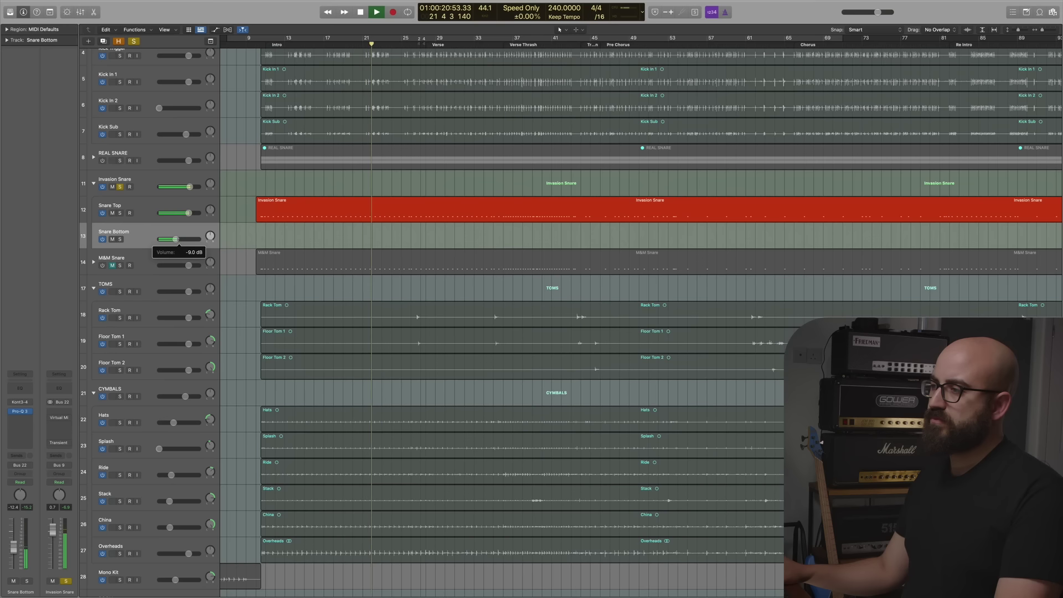
pyautogui.click(112, 240)
pyautogui.click(113, 239)
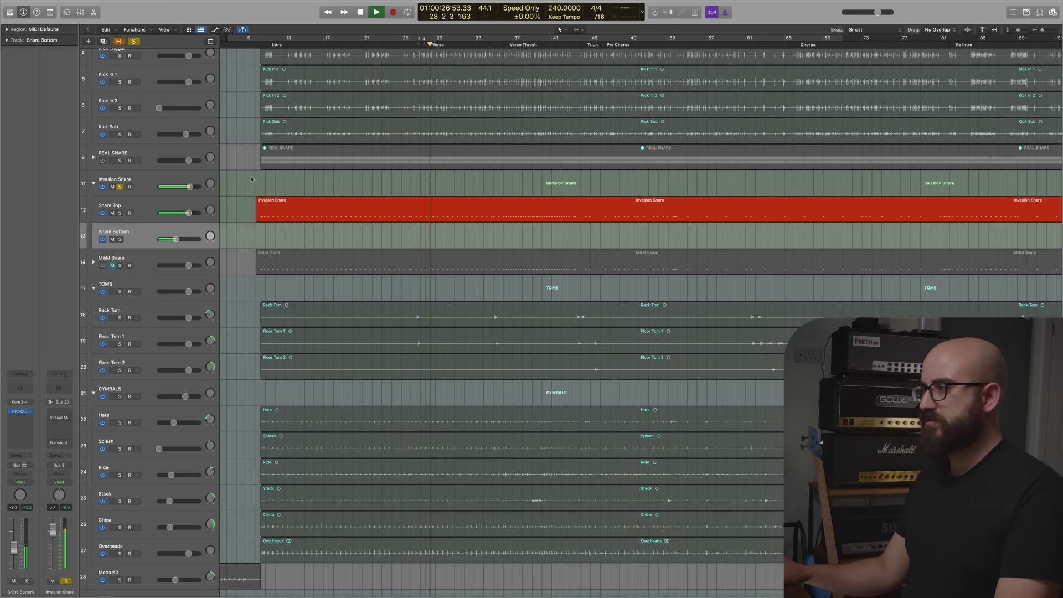
pyautogui.press('space')
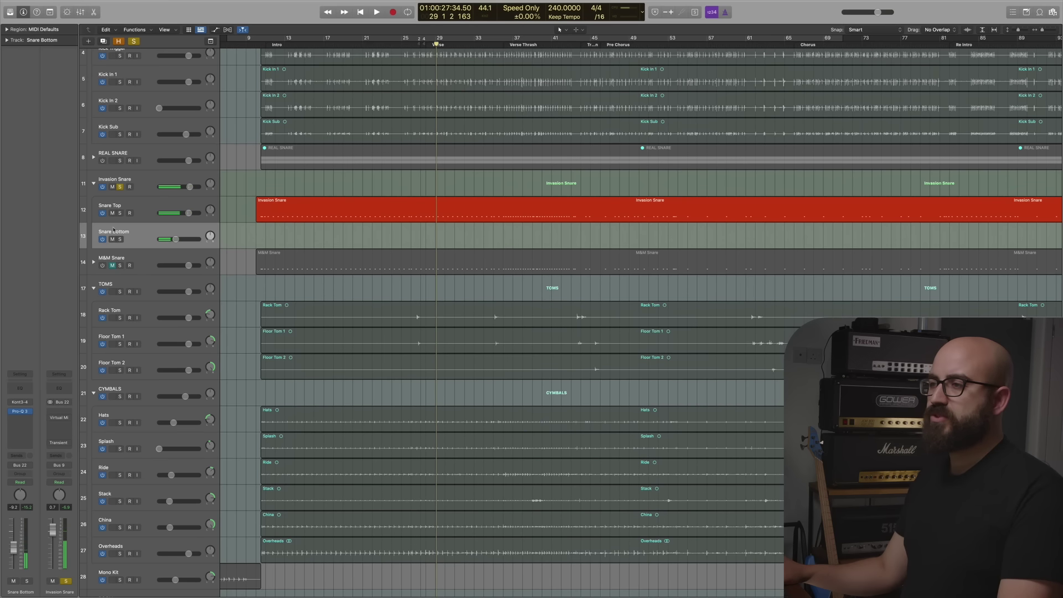
# Lower the FG-401 threshold and adjust its makeup gain in the Invasion Snare's Virtual Mix Rack, comparing the compressor bypassed and active
pyautogui.click(130, 186)
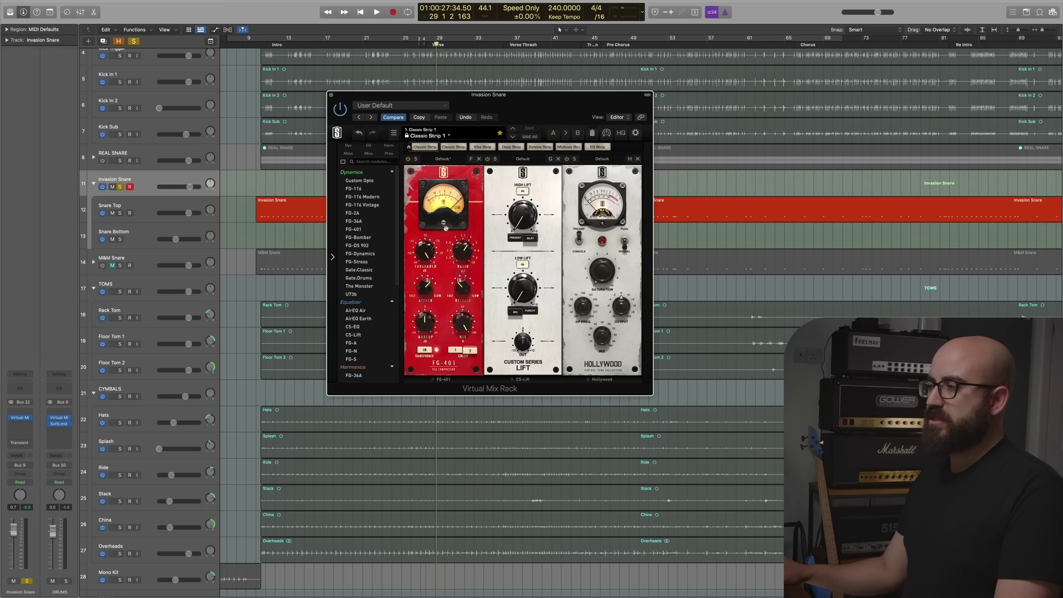
pyautogui.press('space')
pyautogui.moveTo(426, 252); pyautogui.dragTo(422, 299)
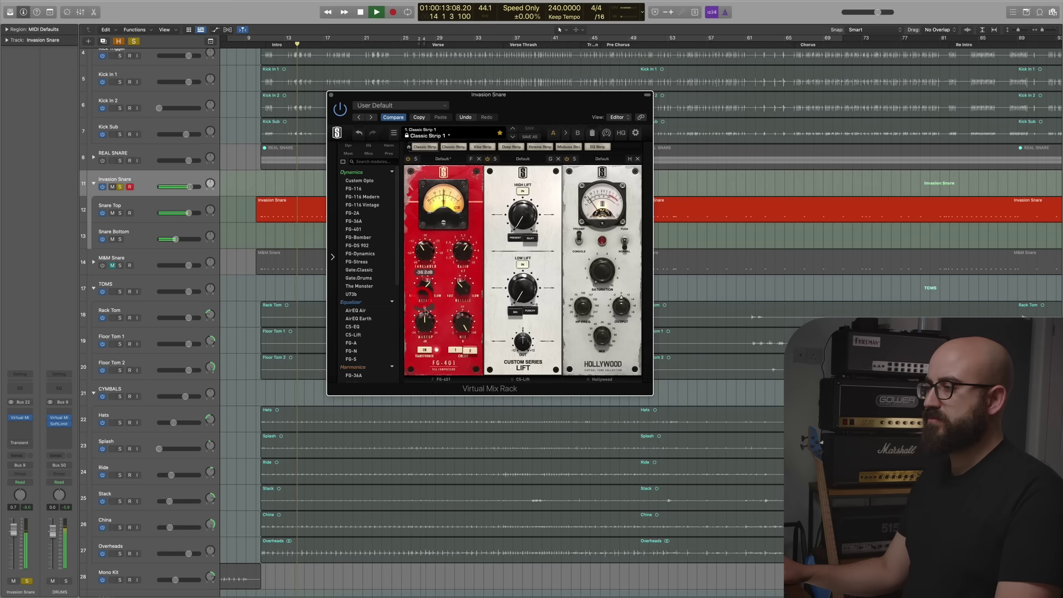
pyautogui.moveTo(425, 321); pyautogui.dragTo(404, 325)
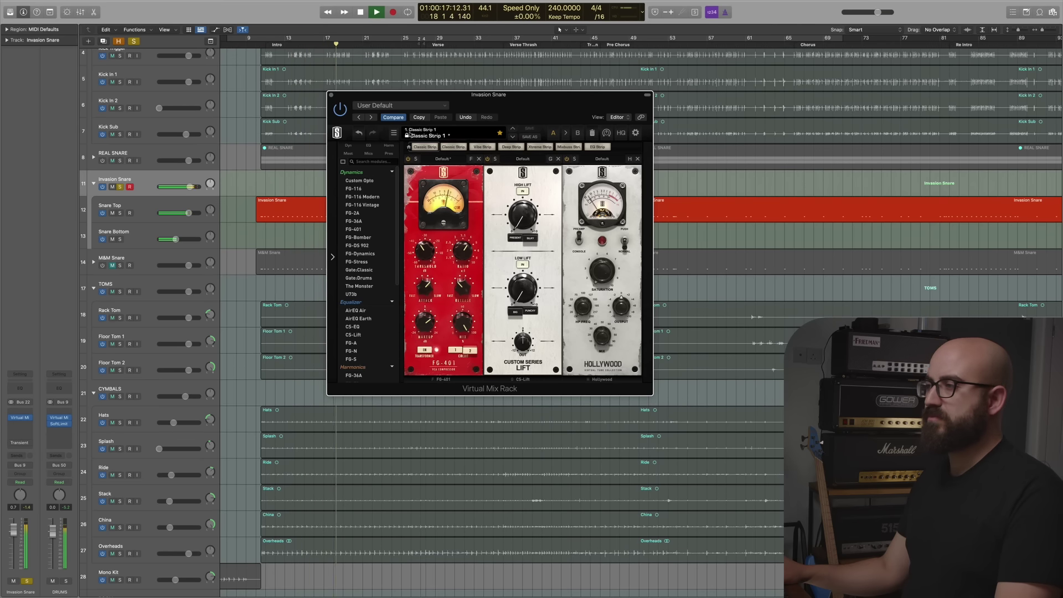
pyautogui.click(408, 159)
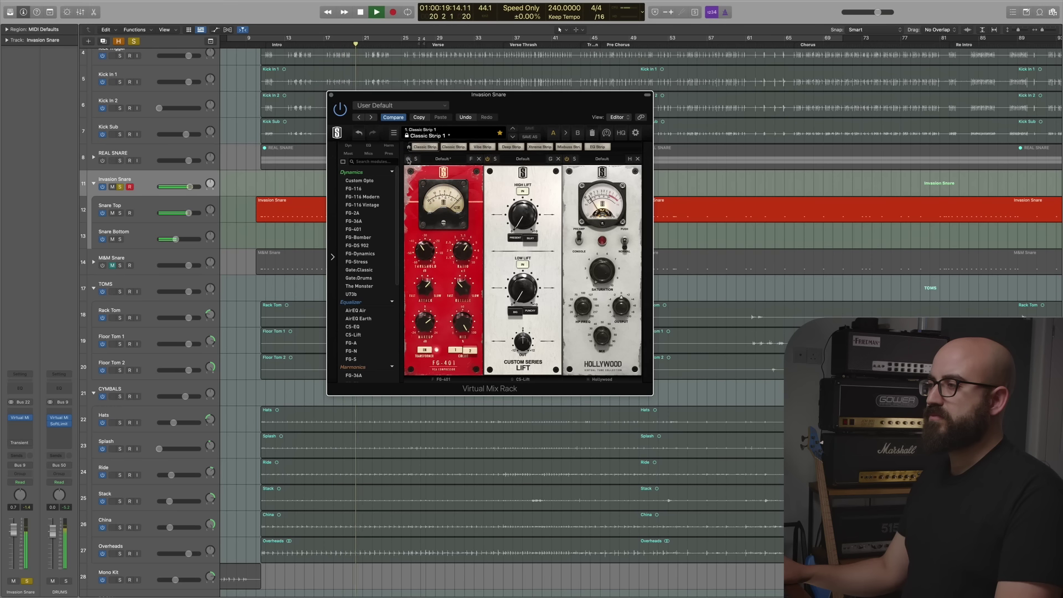
pyautogui.click(409, 160)
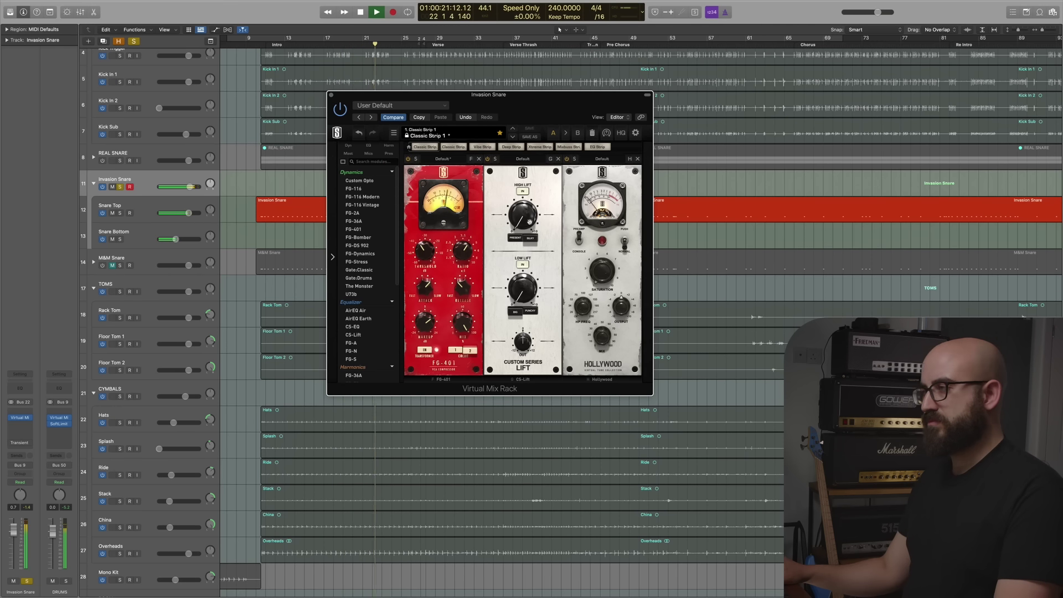
# Adjust the Hollywood module's saturation in the Invasion Snare's Virtual Mix Rack during playback, and stop
pyautogui.press('space')
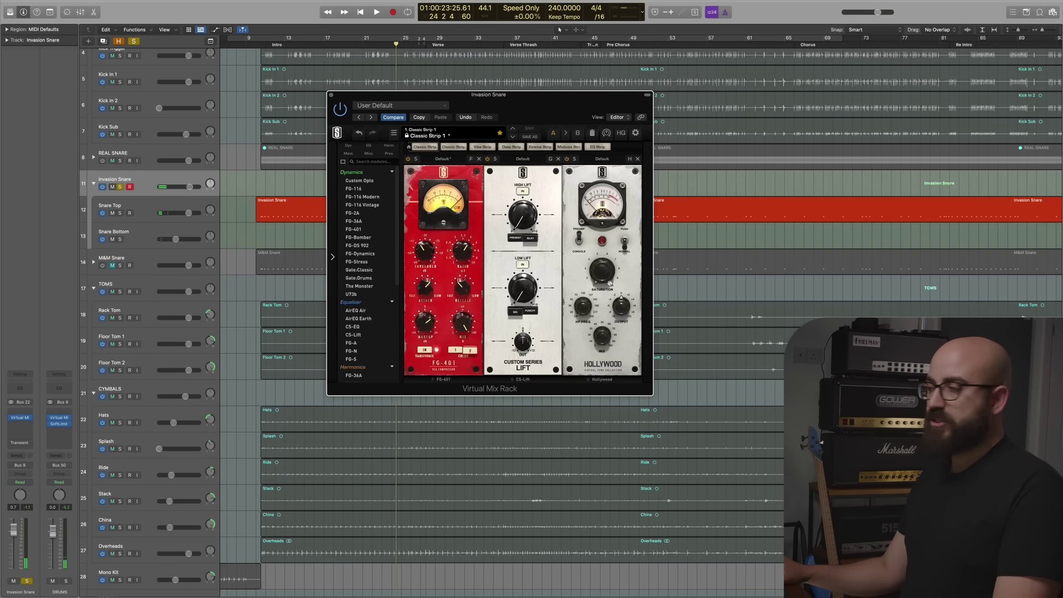
pyautogui.press('space')
pyautogui.moveTo(601, 280)
pyautogui.mouseDown()
pyautogui.moveTo(621, 254)
pyautogui.moveTo(602, 291)
pyautogui.mouseUp()
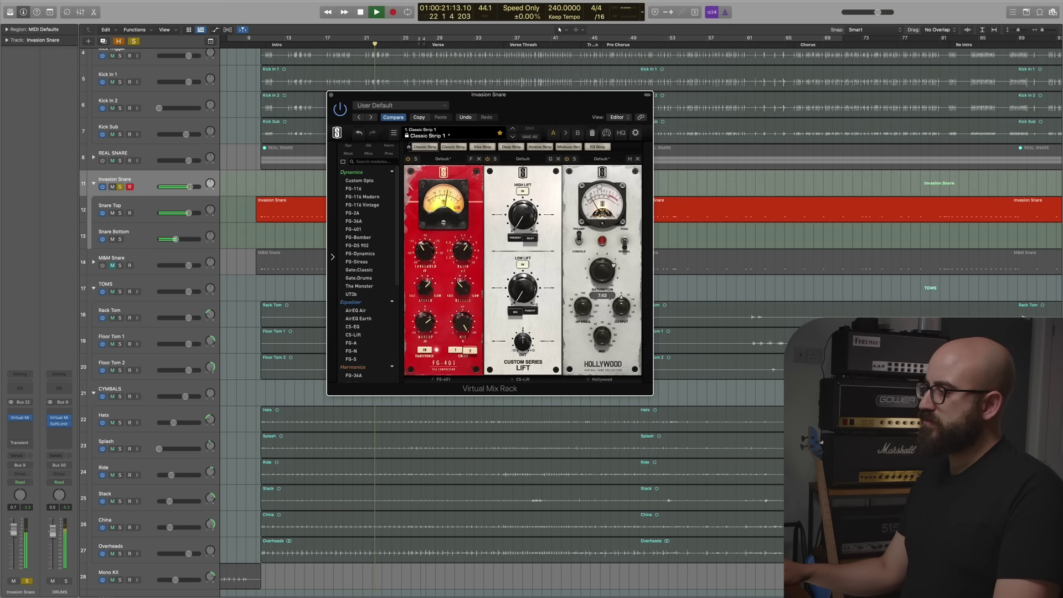
pyautogui.moveTo(604, 272); pyautogui.dragTo(607, 275)
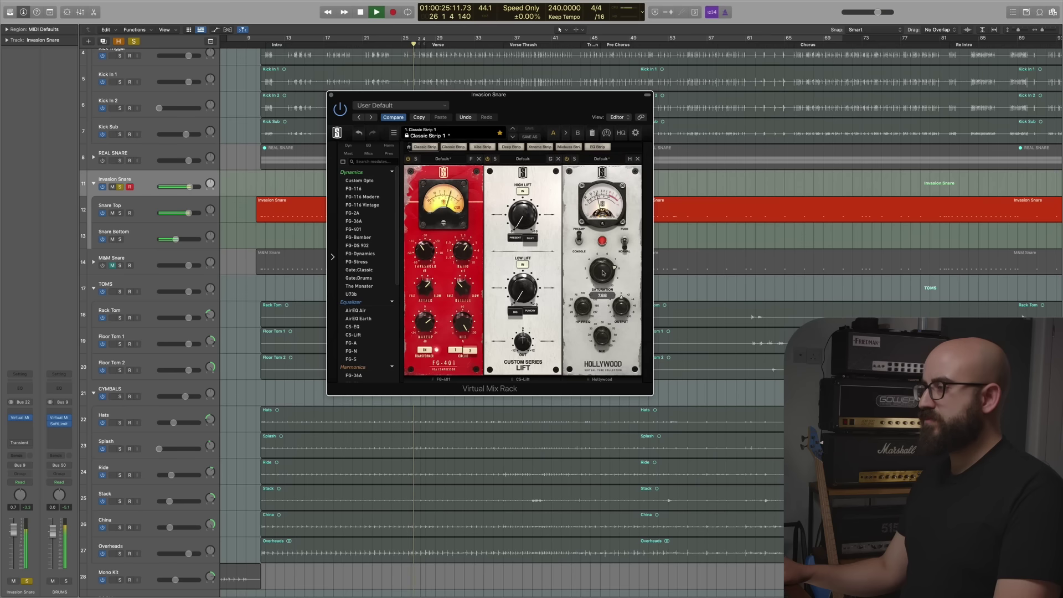
pyautogui.press('space')
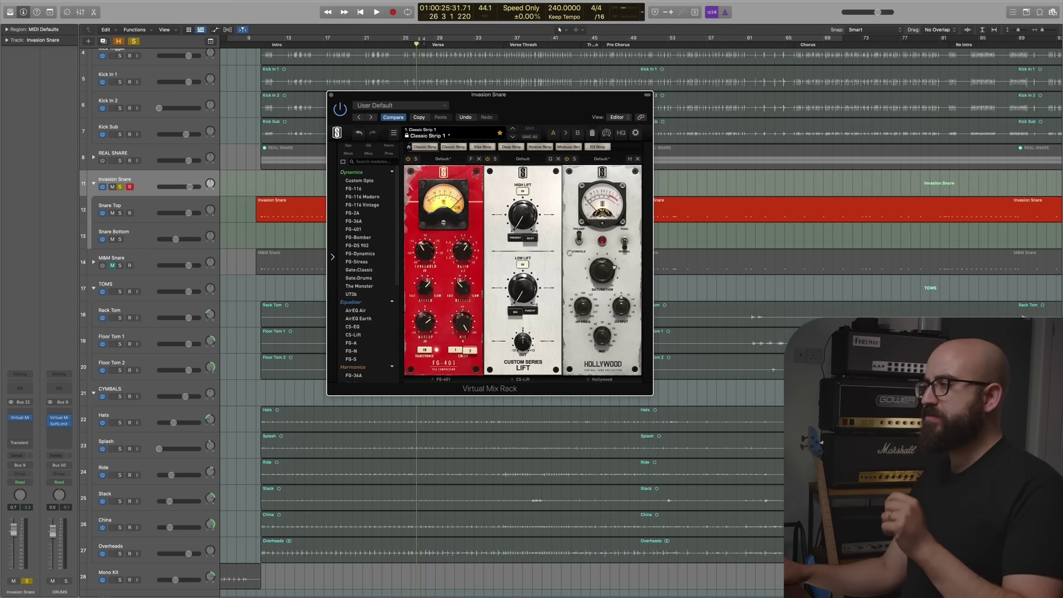
# Insert Transient Master after Pro-Q 3 on Snare Top and adjust its attack during playback
pyautogui.click(142, 210)
pyautogui.click(18, 415)
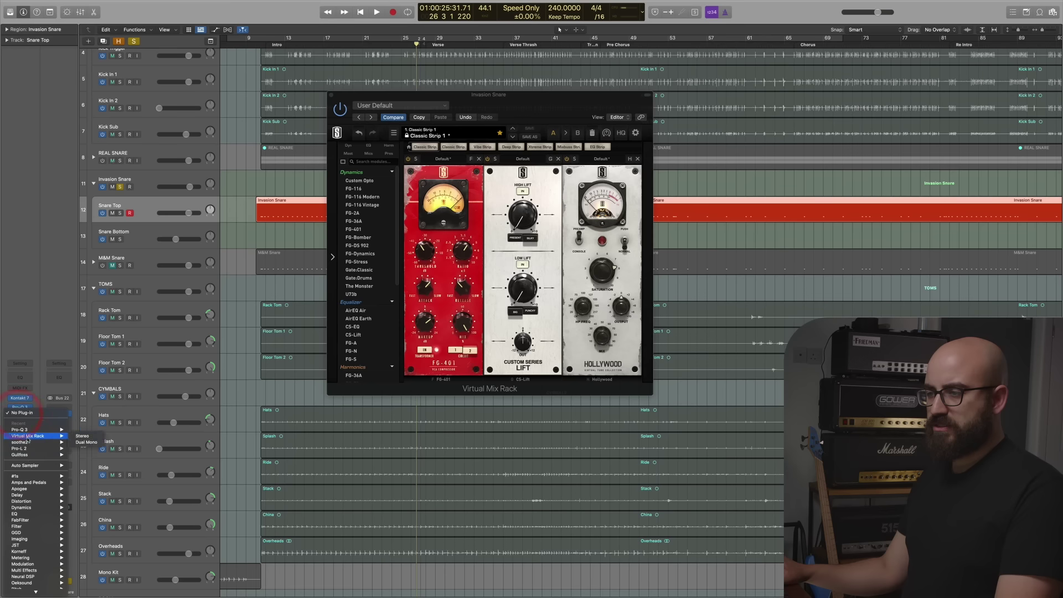
pyautogui.moveTo(39, 476)
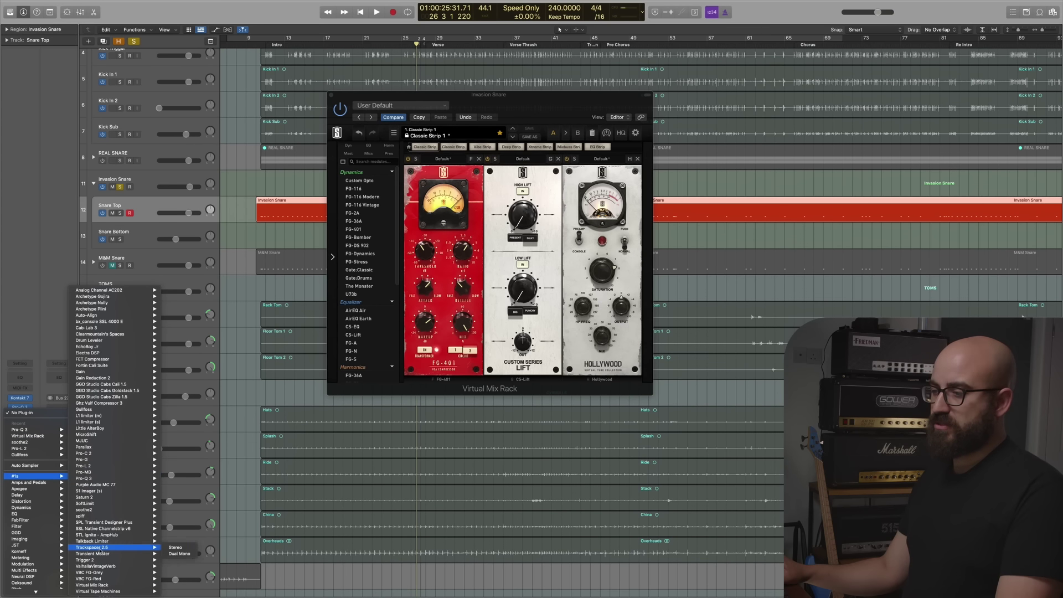
pyautogui.moveTo(114, 554)
pyautogui.click(173, 554)
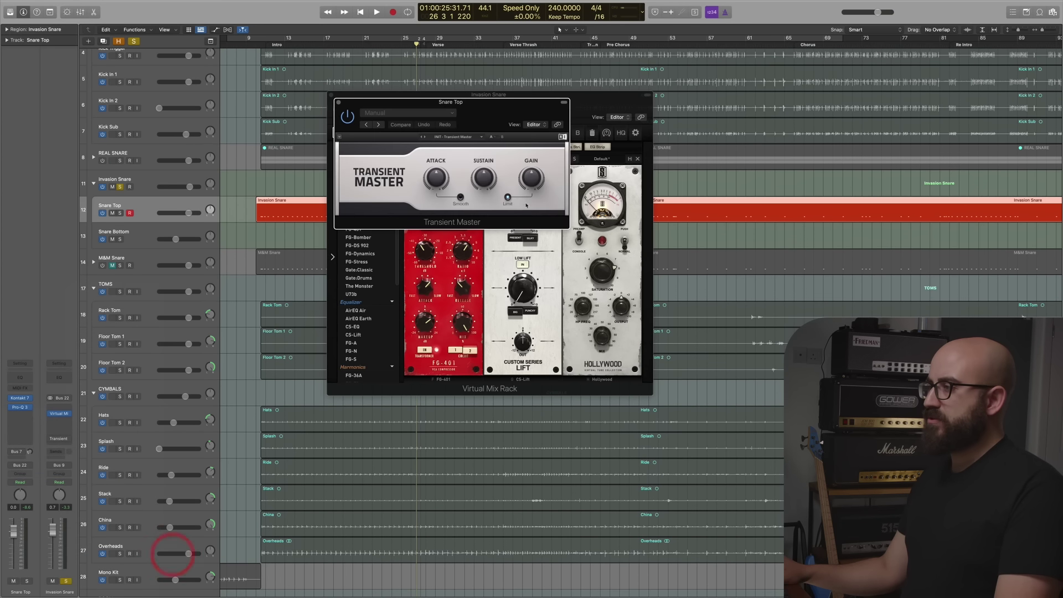
pyautogui.moveTo(483, 104); pyautogui.dragTo(673, 165)
pyautogui.press('space')
pyautogui.moveTo(625, 239)
pyautogui.mouseDown()
pyautogui.moveTo(625, 272)
pyautogui.moveTo(625, 246)
pyautogui.mouseUp()
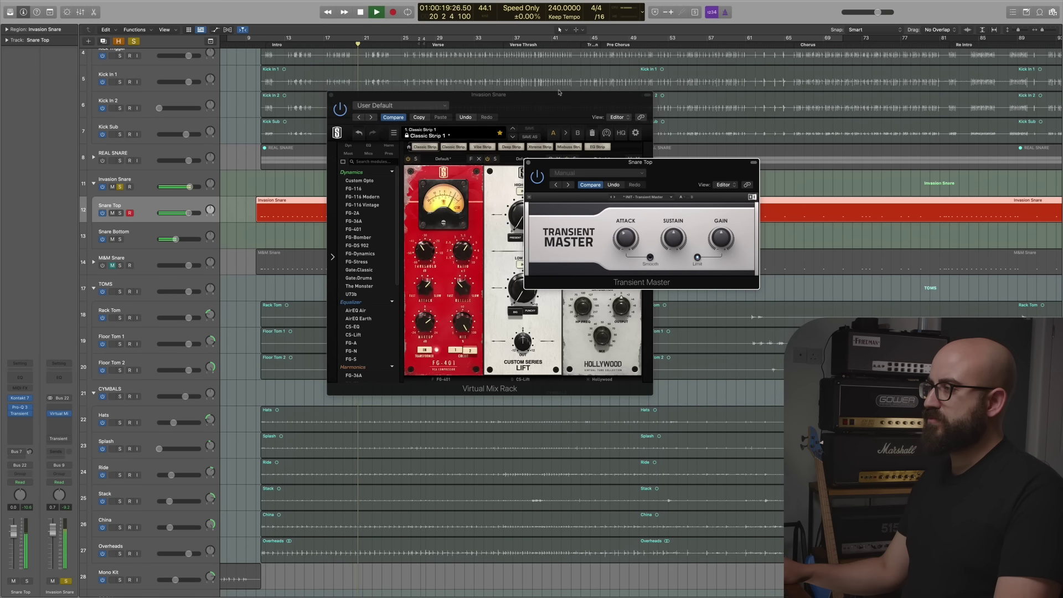
# Readjust the Hollywood saturation on the Invasion Snare during playback, stop, and close the Virtual Mix Rack and Transient Master windows
pyautogui.click(558, 85)
pyautogui.moveTo(665, 167); pyautogui.dragTo(688, 319)
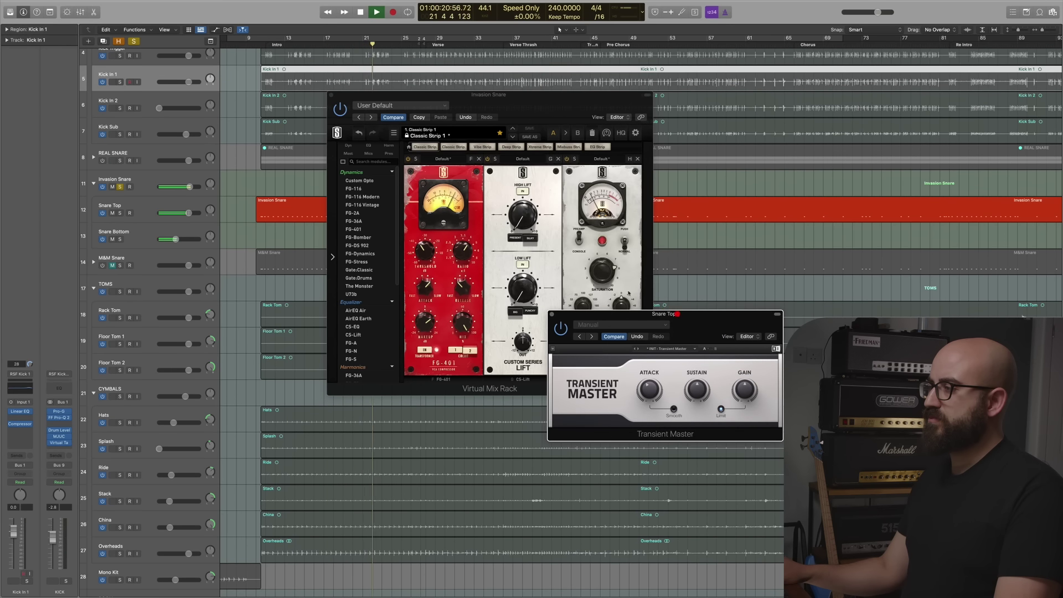
pyautogui.click(597, 268)
pyautogui.moveTo(597, 268); pyautogui.dragTo(603, 256)
pyautogui.press('space')
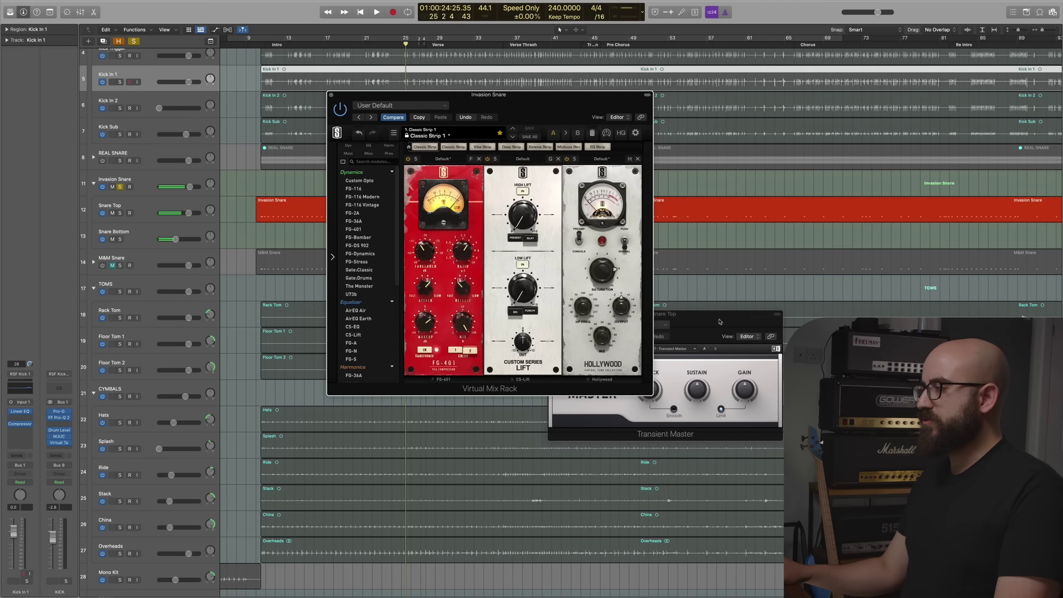
pyautogui.click(706, 324)
pyautogui.click(330, 95)
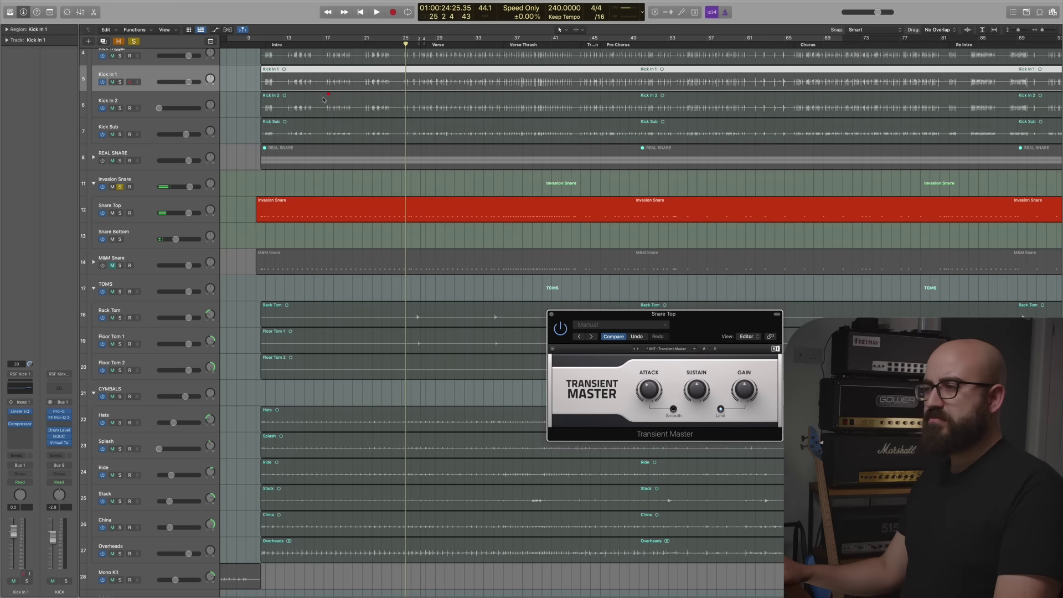
pyautogui.click(553, 314)
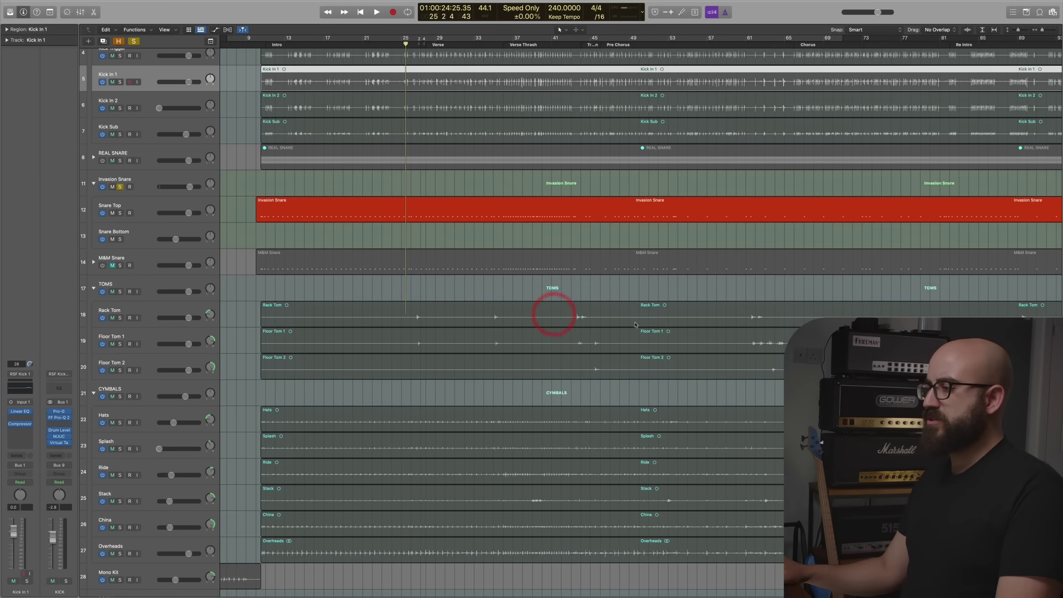
# Show the mixer, insert Transient Master after Pro-Q 3 on Snare Bottom, and set its sustain to 21%
pyautogui.press('x')
pyautogui.hscroll(-4, 245, 412)
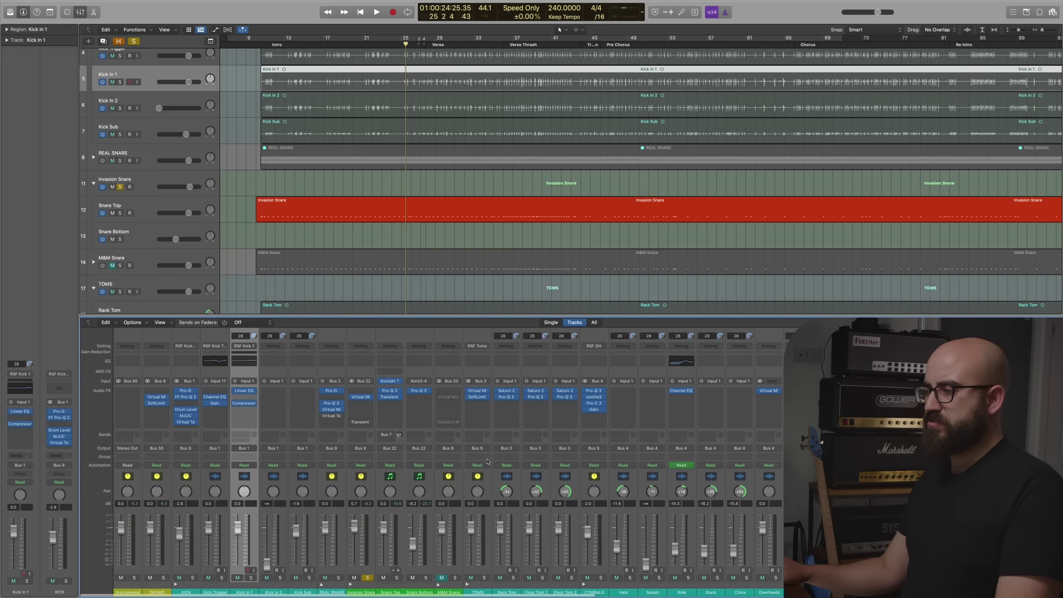
pyautogui.click(419, 397)
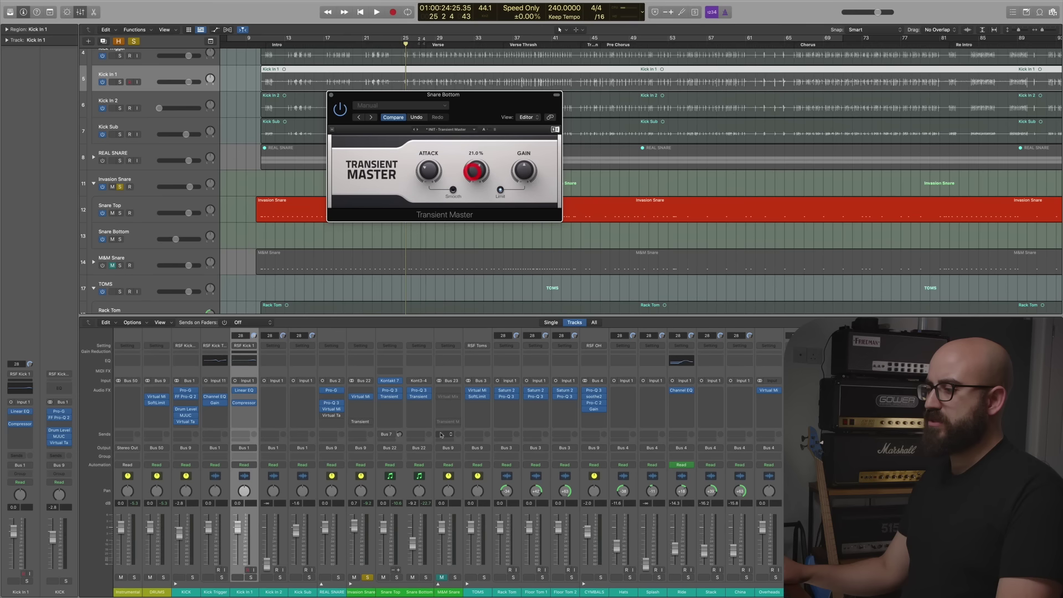
# Solo only Snare Bottom, set its Transient Master attack to about -39% during playback, and compare the effect bypassed and active
pyautogui.keyDown('alt'); pyautogui.click(426, 578); pyautogui.keyUp('alt')
pyautogui.press('space')
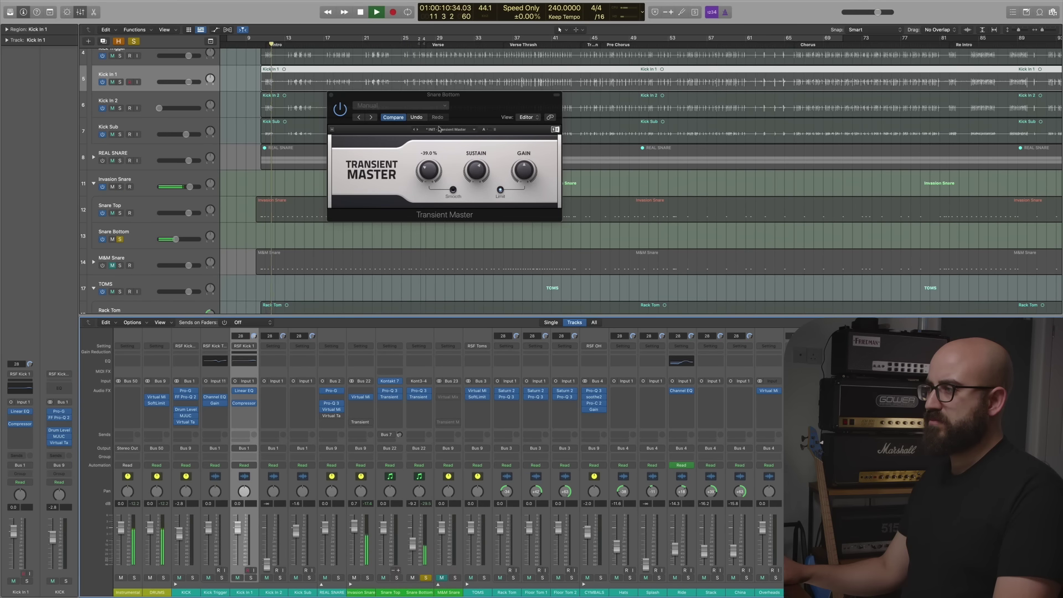
pyautogui.click(341, 109)
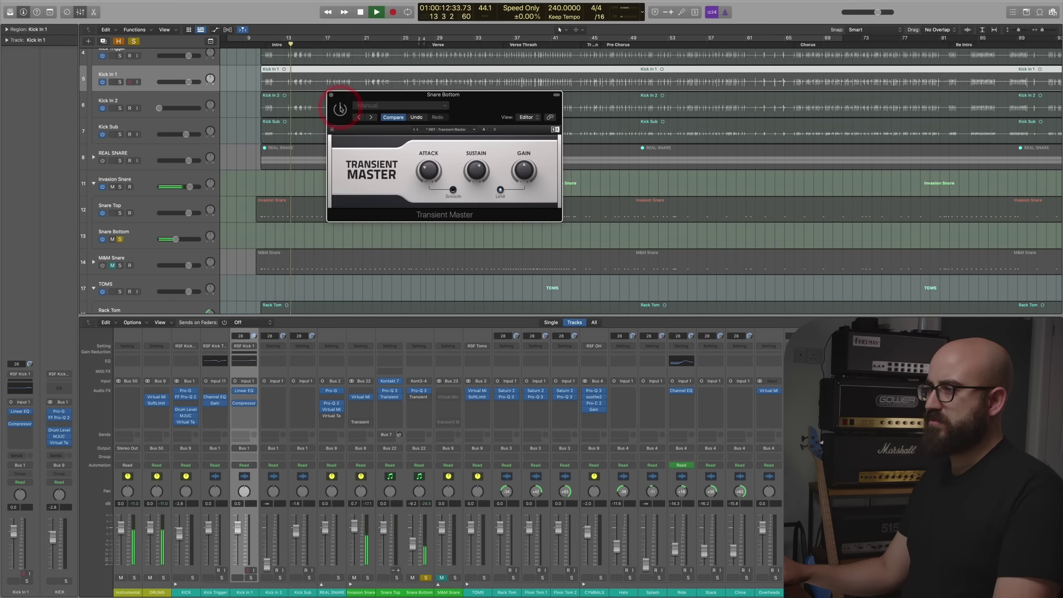
pyautogui.click(341, 109)
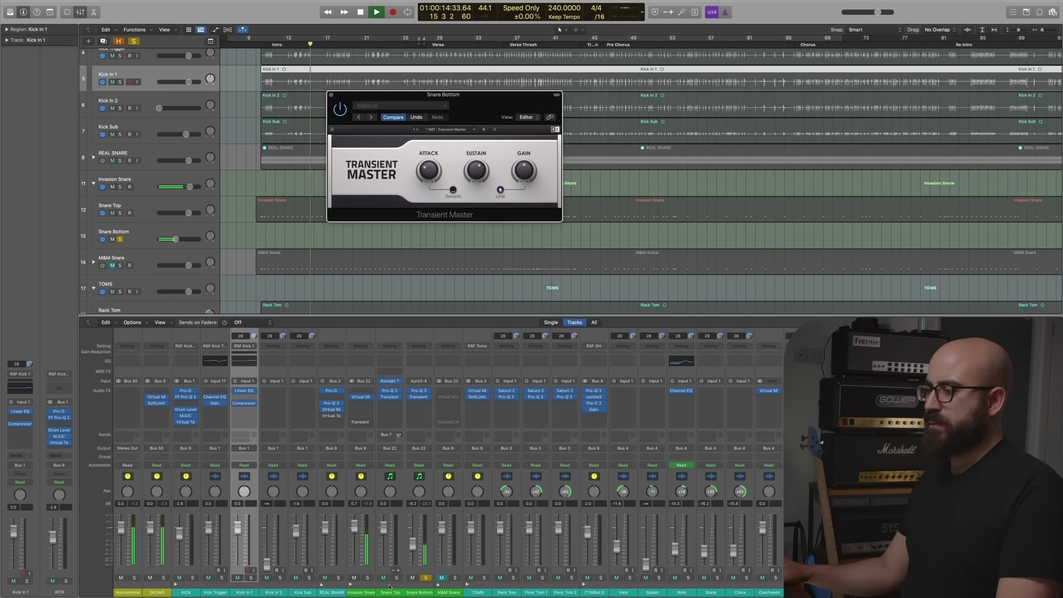
# Solo the Invasion Snare stack instead, lower Snare Bottom's volume to about -10.8 dB, and clear the solo
pyautogui.keyDown('alt'); pyautogui.click(367, 578); pyautogui.keyUp('alt')
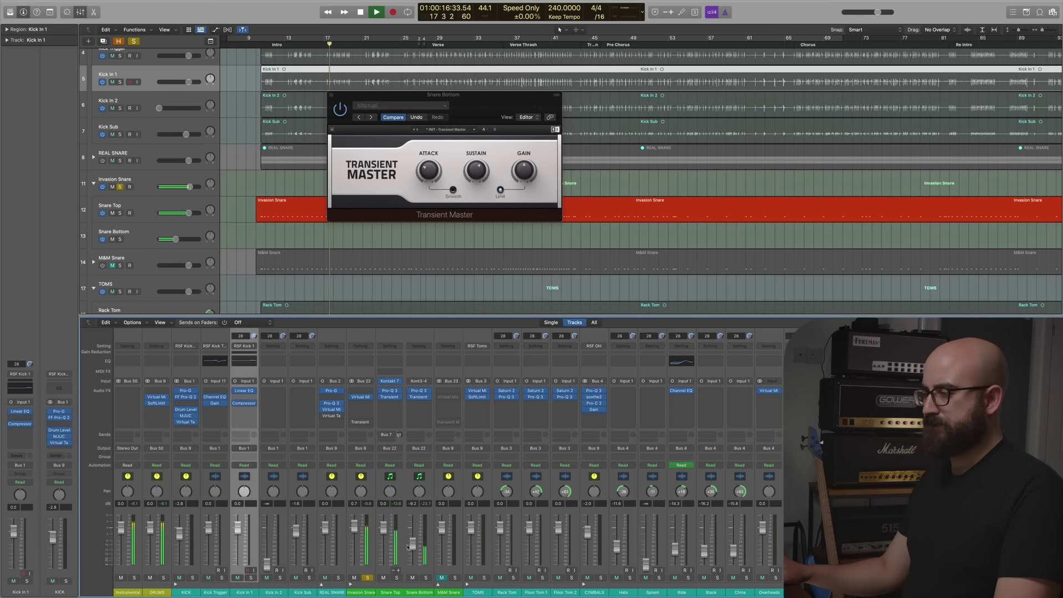
pyautogui.click(410, 546)
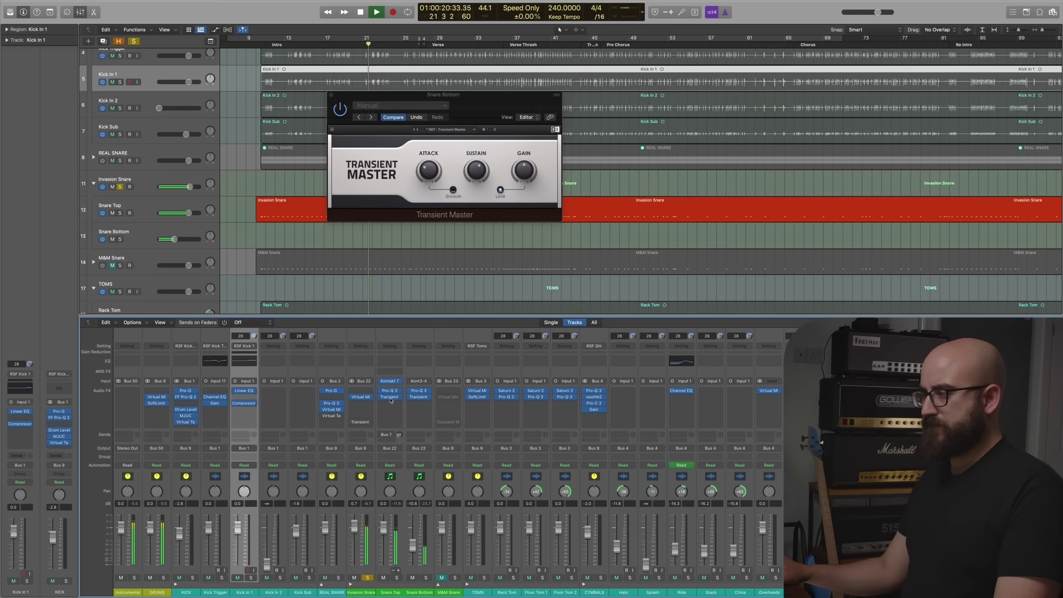
pyautogui.click(367, 577)
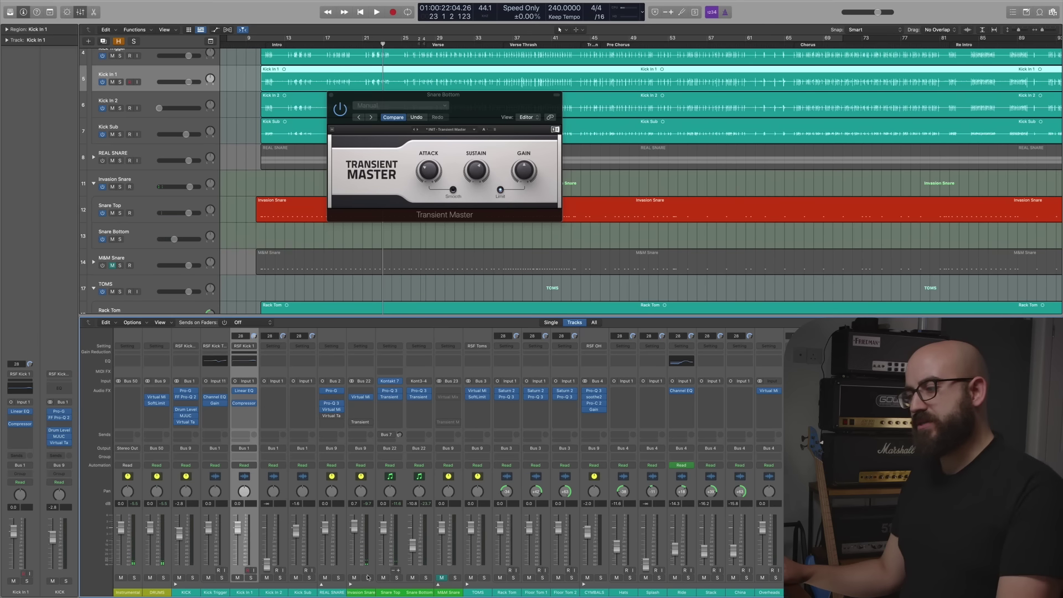
# Mute REAL SNARE during full-drum playback and adjust the Hollywood module's tone in the Invasion Snare's Virtual Mix Rack
pyautogui.press('space')
pyautogui.click(325, 578)
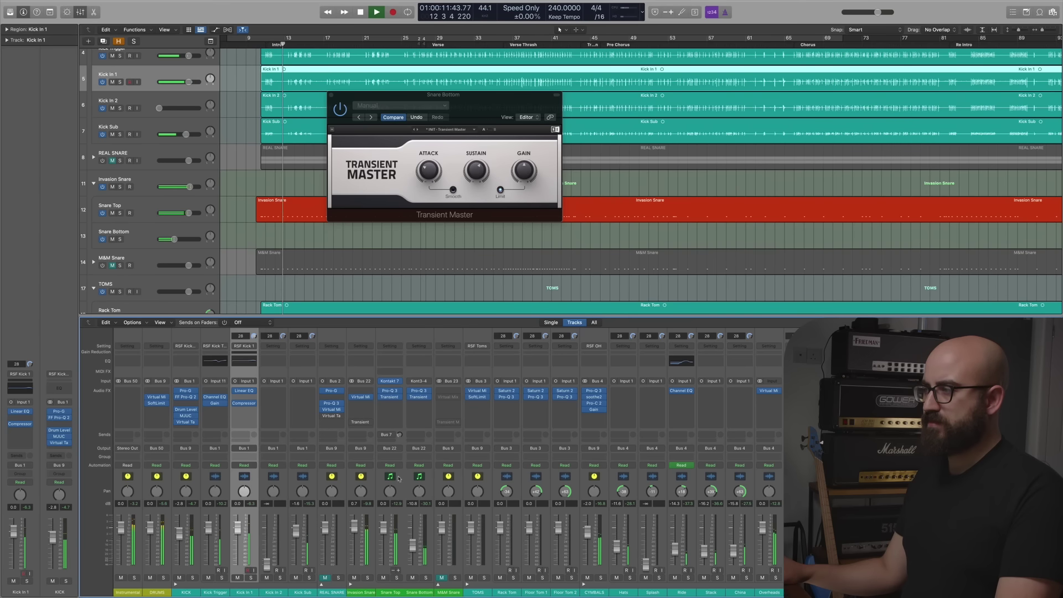
pyautogui.click(332, 95)
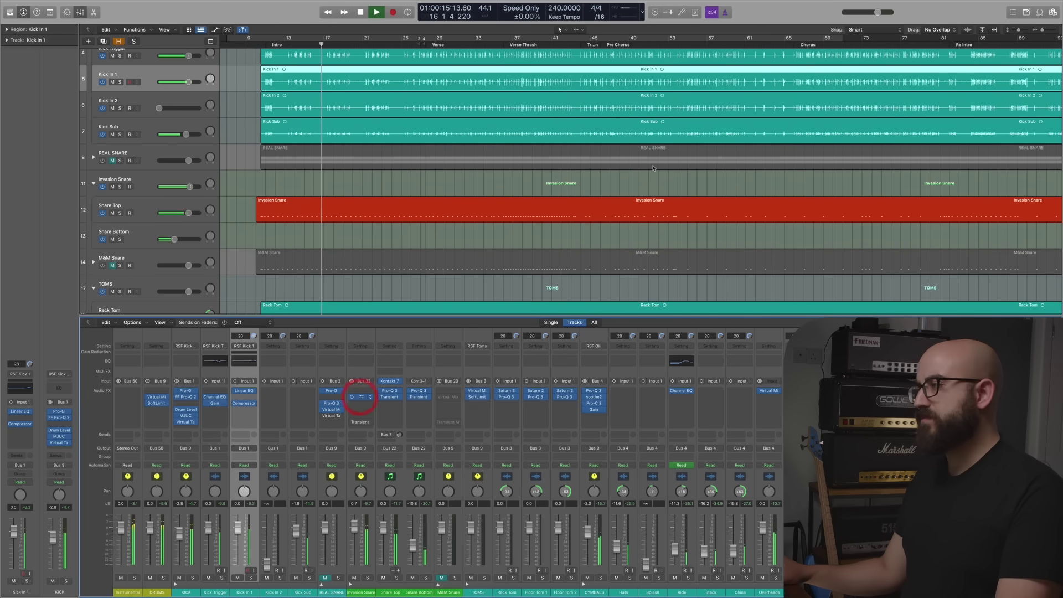
pyautogui.click(360, 397)
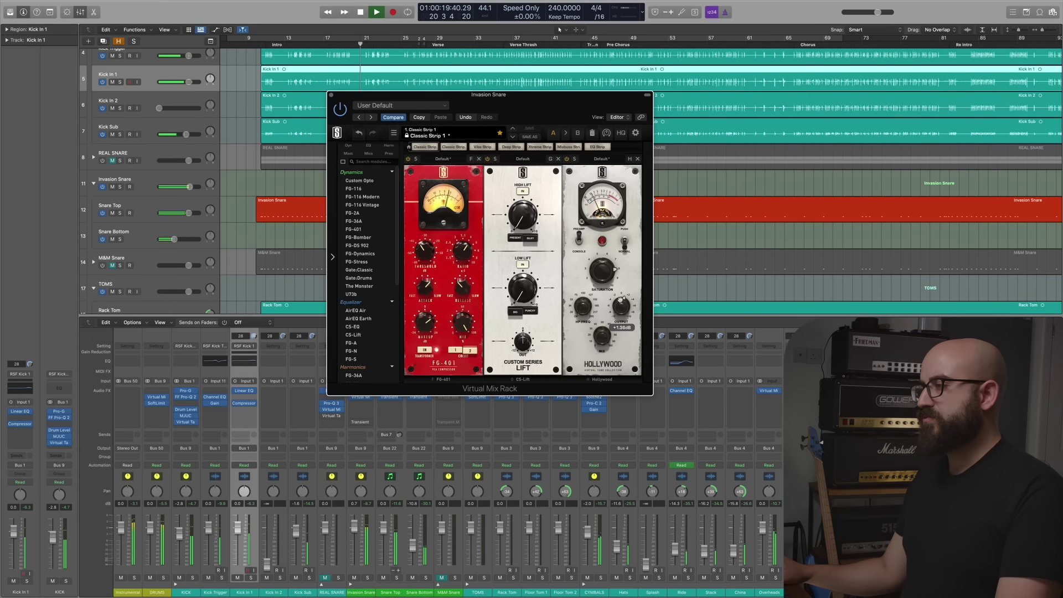
pyautogui.moveTo(622, 292); pyautogui.dragTo(622, 298)
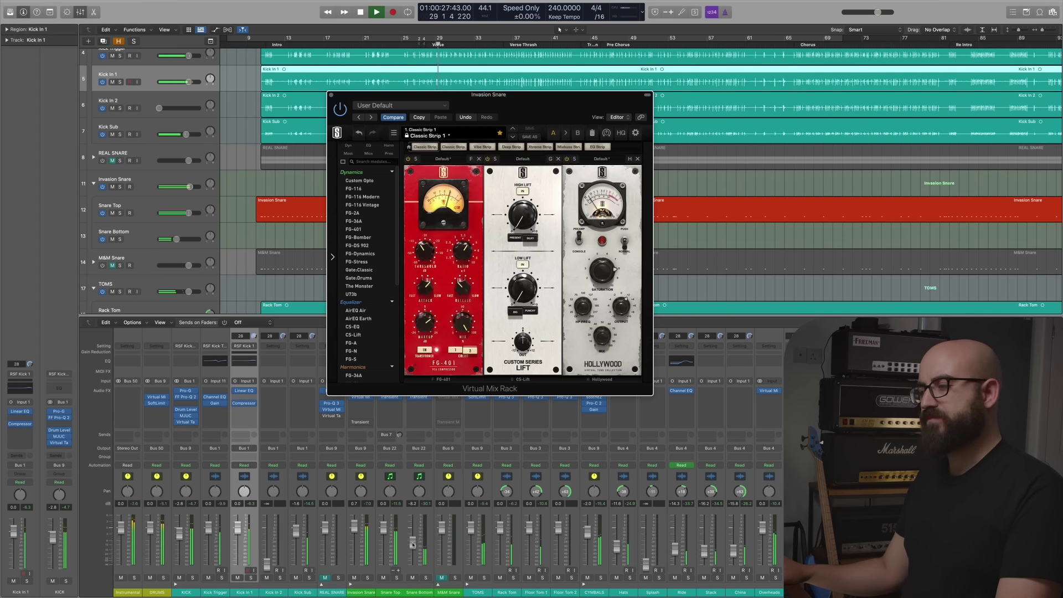
# Fine-tune Snare Bottom's volume while replaying the song from the previous markers, stop, and close the Virtual Mix Rack
pyautogui.click(413, 546)
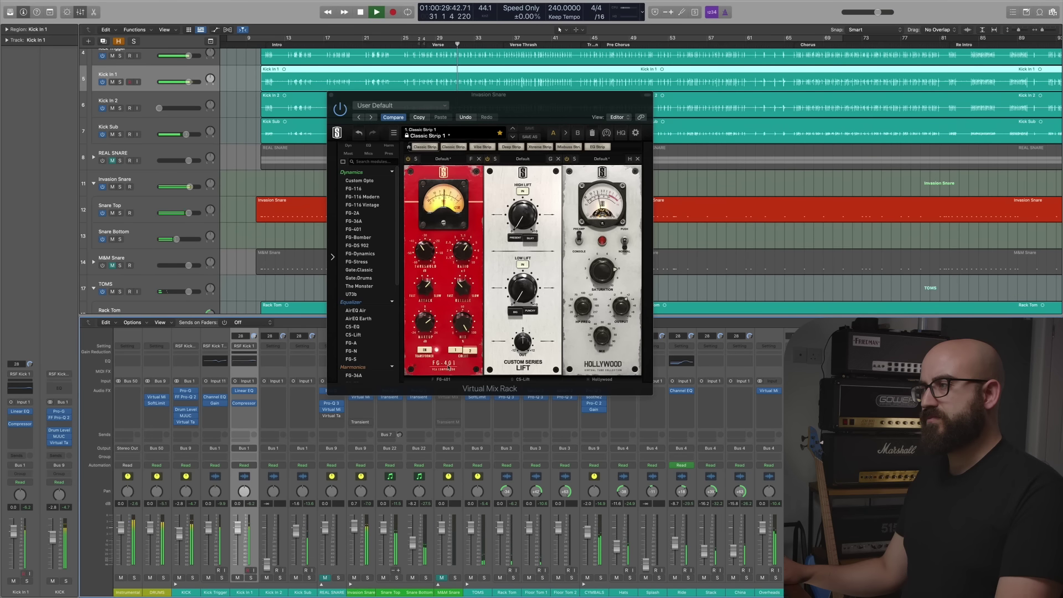
pyautogui.hotkey('alt', ',')
pyautogui.hotkey('alt', ',')
pyautogui.moveTo(414, 548); pyautogui.dragTo(414, 540)
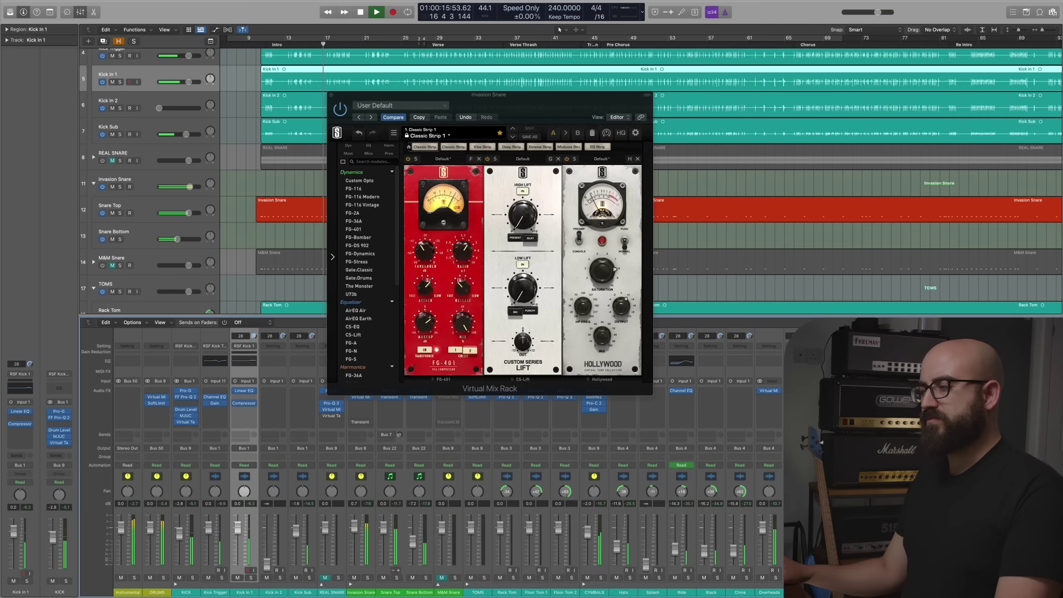
pyautogui.moveTo(413, 540); pyautogui.dragTo(412, 545)
pyautogui.press('space')
pyautogui.click(331, 96)
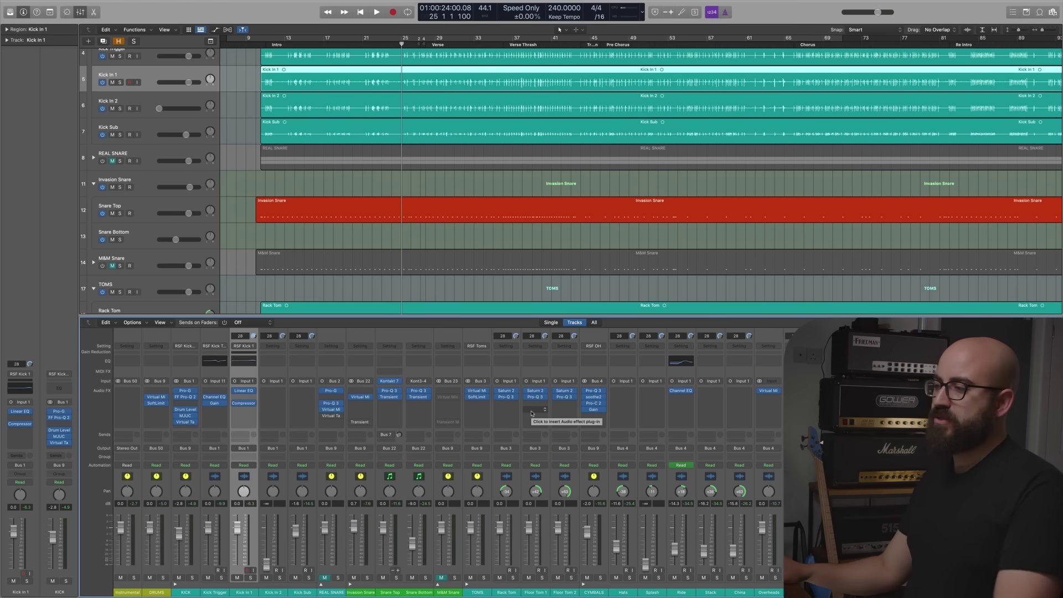
# Add a bell cut of about 3.6 dB near 4.6 kHz in Snare Bottom's Pro-Q 3 during playback, and close it
pyautogui.click(415, 394)
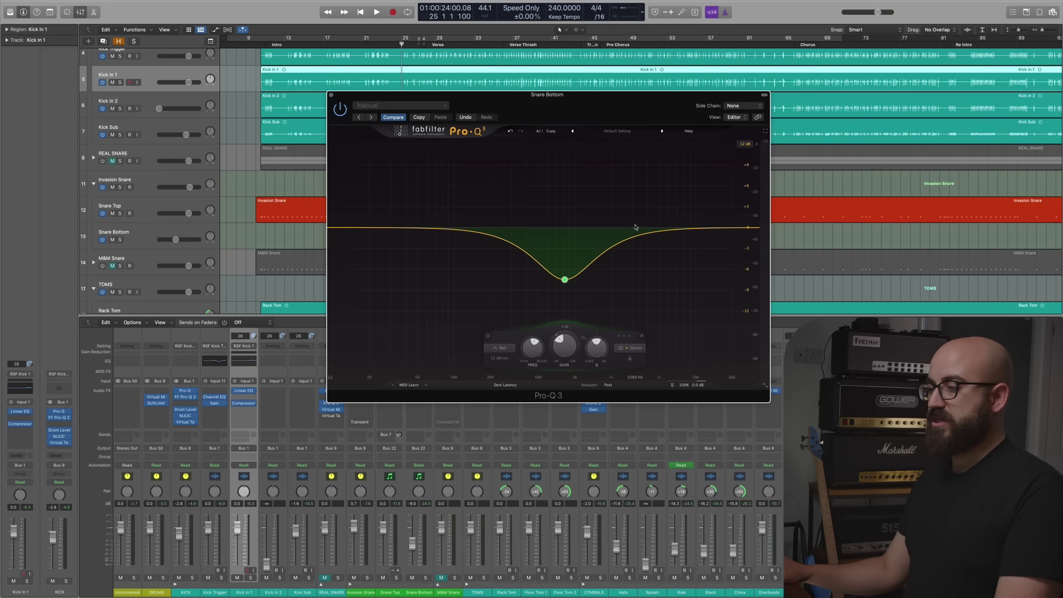
pyautogui.press('space')
pyautogui.moveTo(643, 230); pyautogui.dragTo(659, 253)
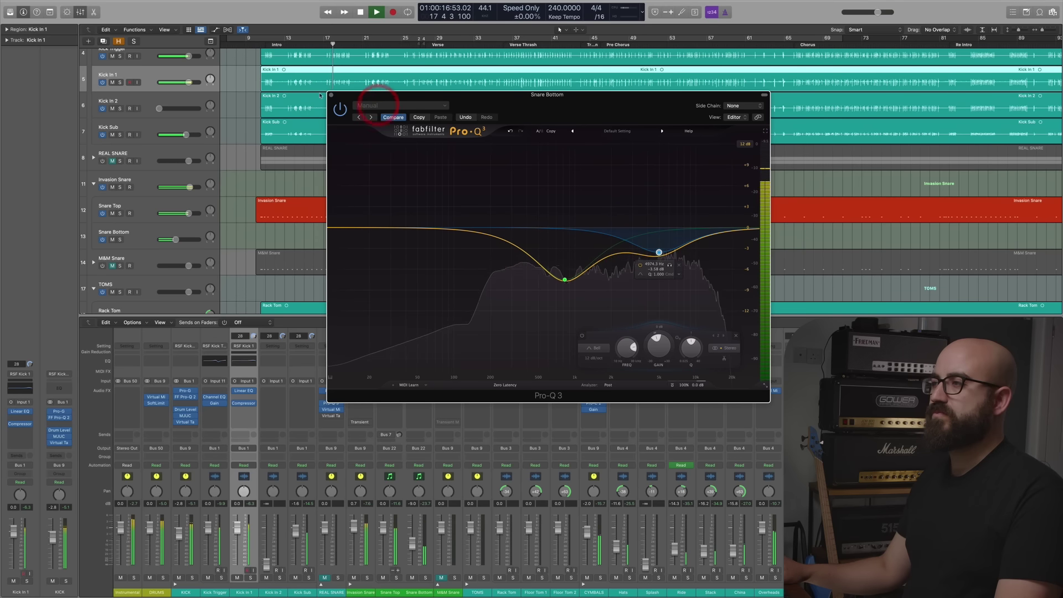
pyautogui.click(331, 95)
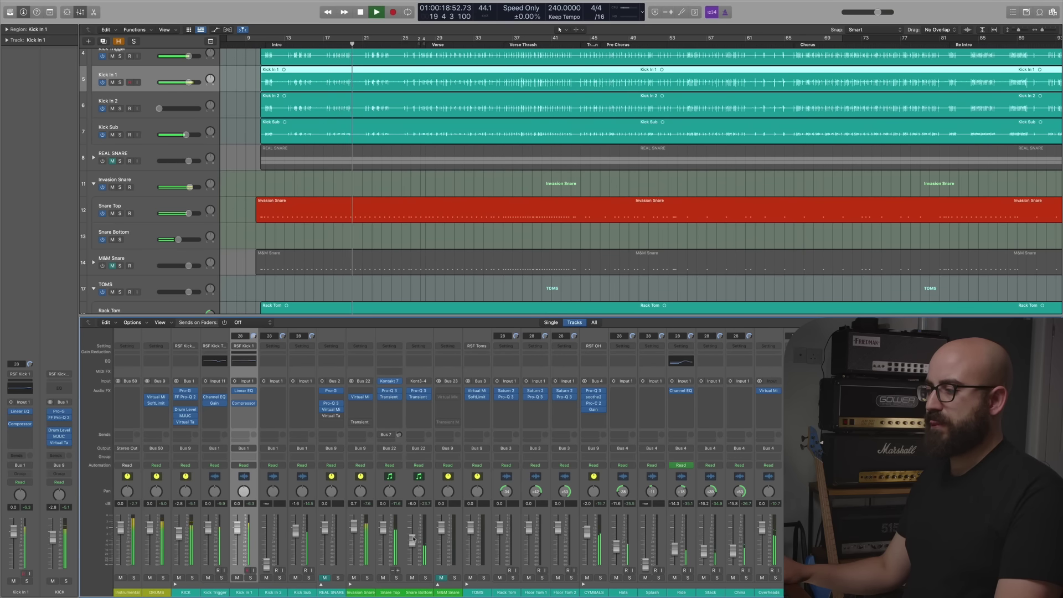
# Sweep the CS-Lift high lift in the Invasion Snare's Virtual Mix Rack, settle it at about 1.6, and close the window
pyautogui.click(360, 396)
pyautogui.moveTo(515, 209); pyautogui.dragTo(523, 220)
pyautogui.moveTo(522, 161); pyautogui.dragTo(522, 139)
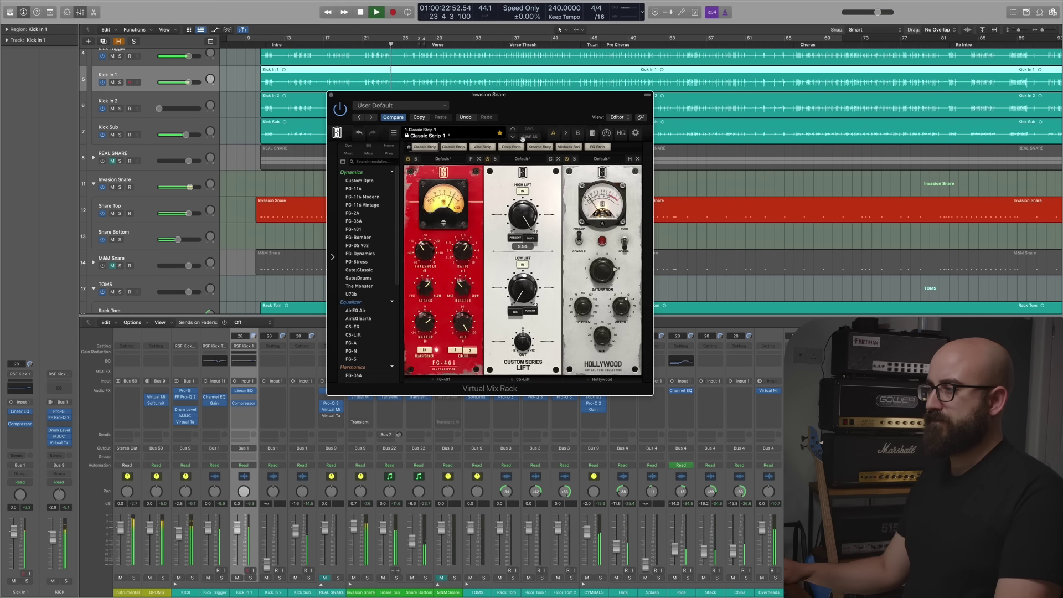
pyautogui.moveTo(524, 212)
pyautogui.mouseDown()
pyautogui.moveTo(524, 233)
pyautogui.moveTo(521, 217)
pyautogui.mouseUp()
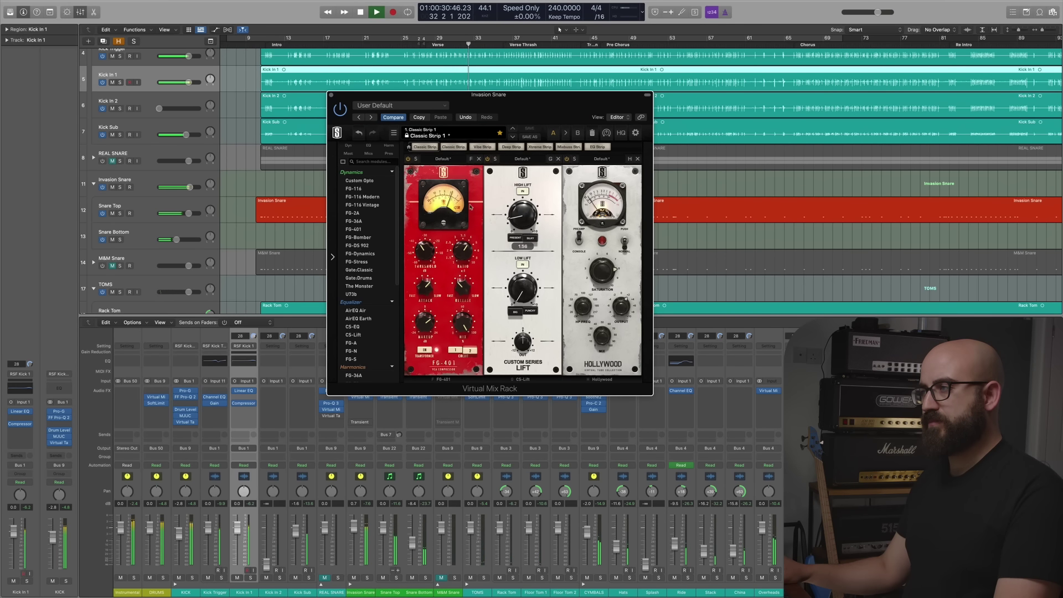
pyautogui.click(332, 95)
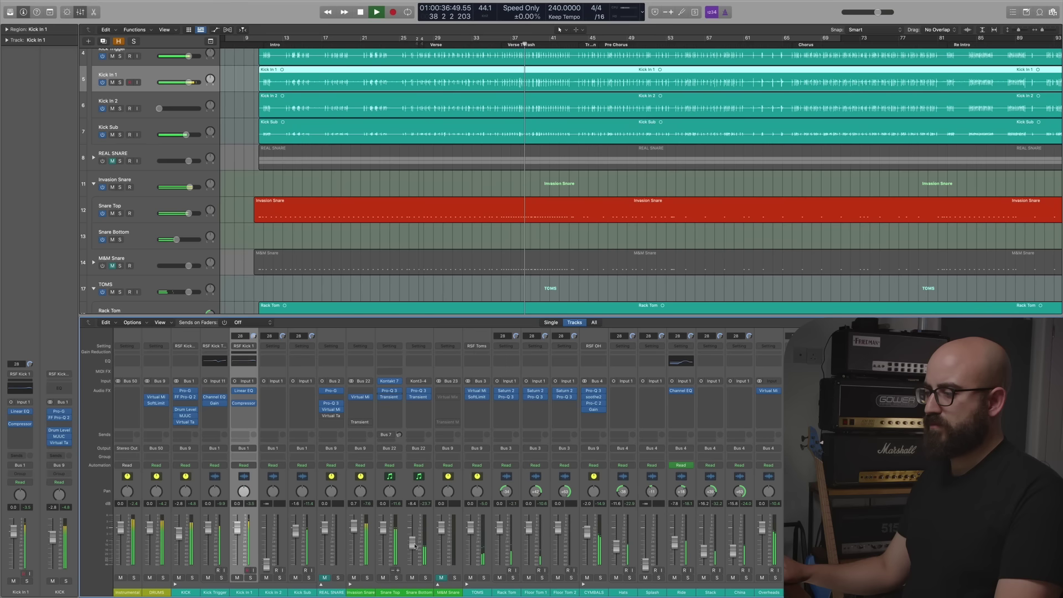
# Lower Snare Bottom's volume to about -10.8 dB and replay the drums from the Intro
pyautogui.click(421, 545)
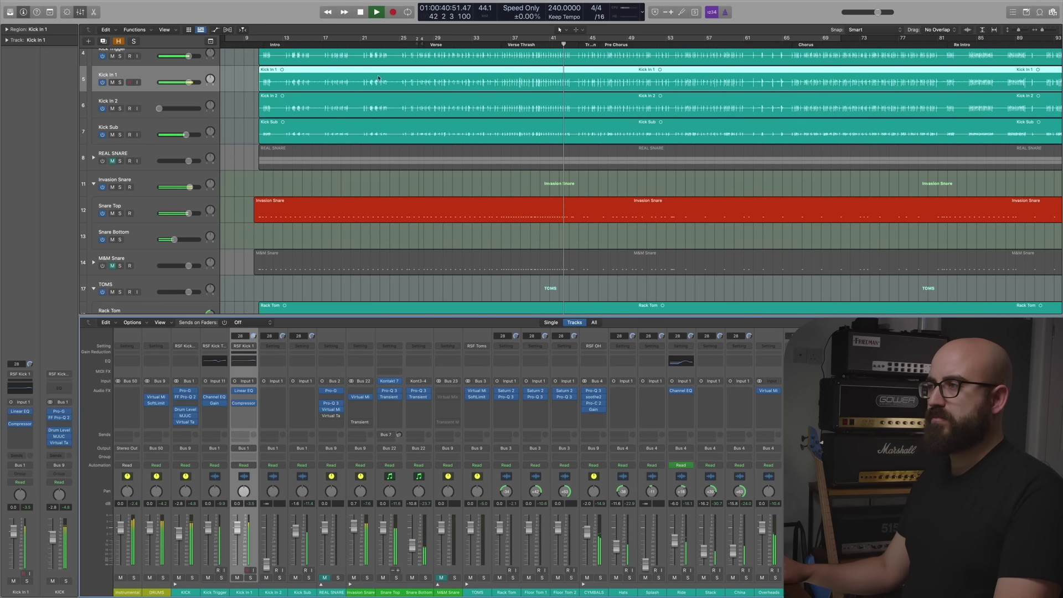
pyautogui.click(272, 38)
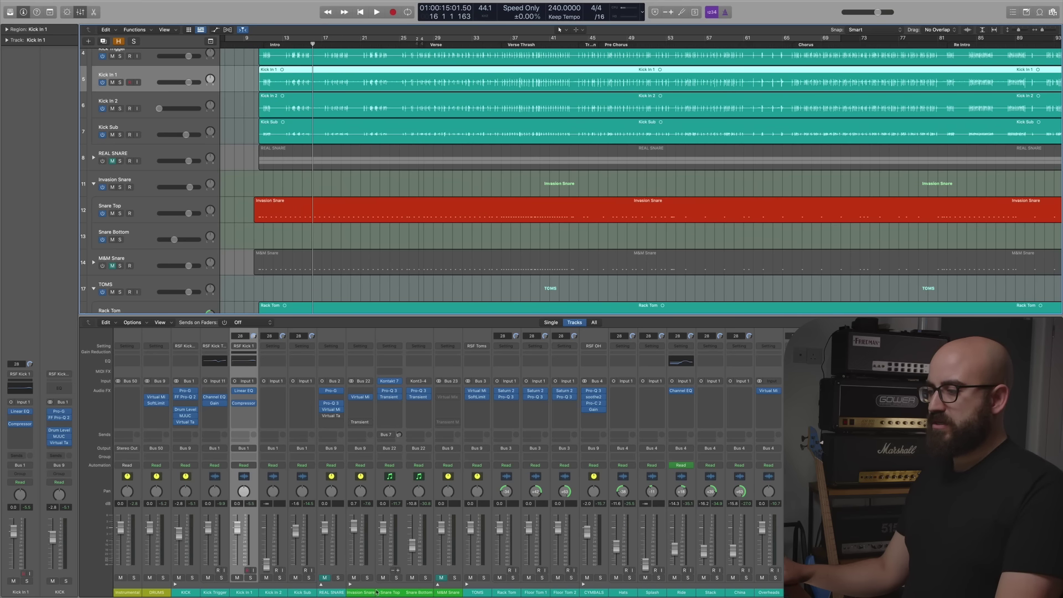
# Solo the Invasion Snare's Snare Top, play it, and adjust its Bus 7 send to about -9.9 dB
pyautogui.click(396, 578)
pyautogui.press('space')
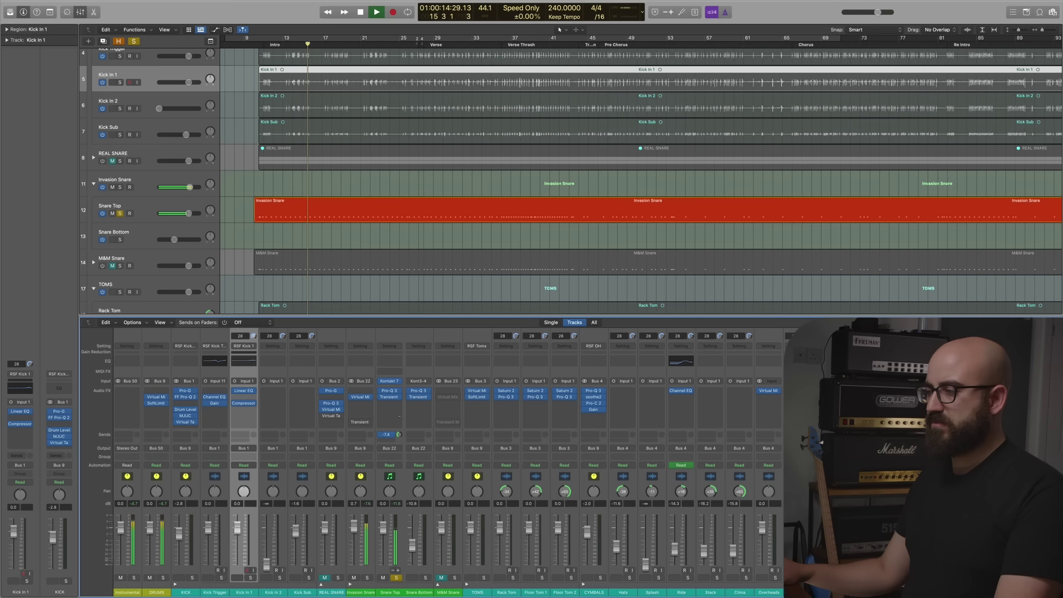
pyautogui.click(396, 427)
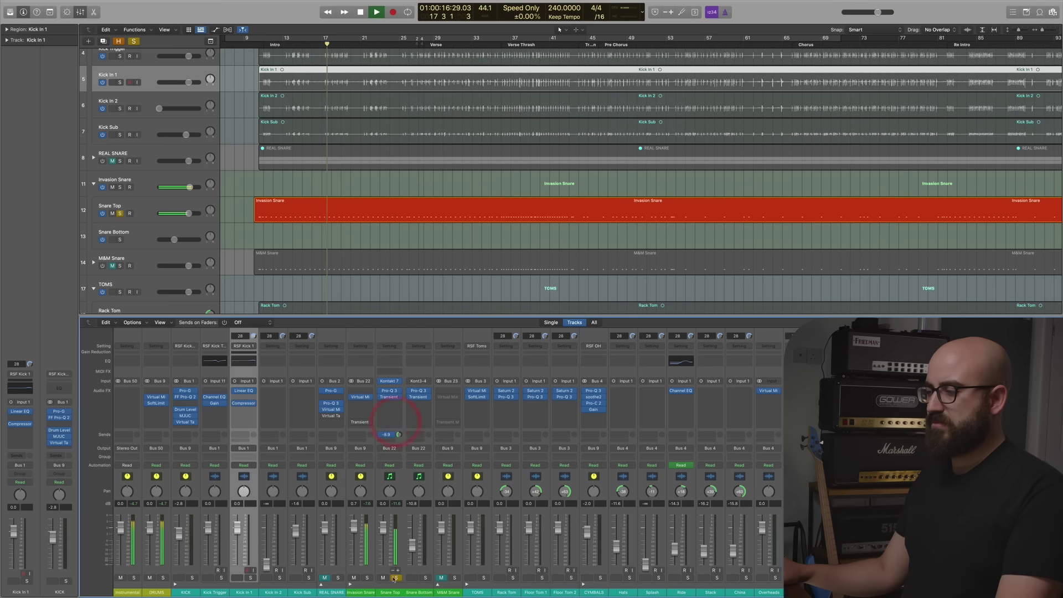
# Solo the whole Invasion Snare stack instead, fine-tune Snare Bottom's volume during playback, and stop
pyautogui.click(367, 578)
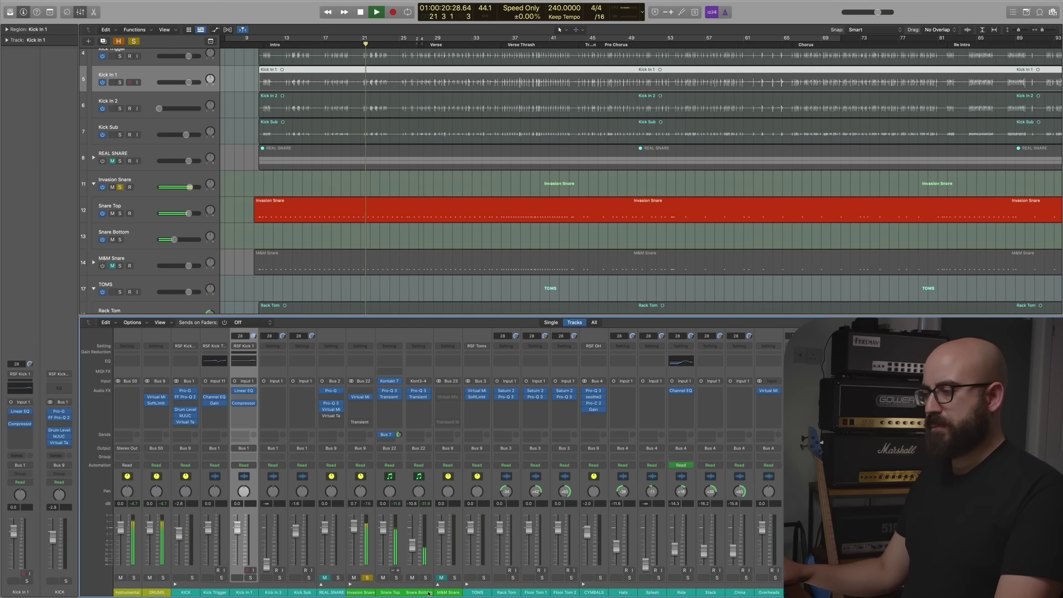
pyautogui.click(412, 546)
pyautogui.press('space')
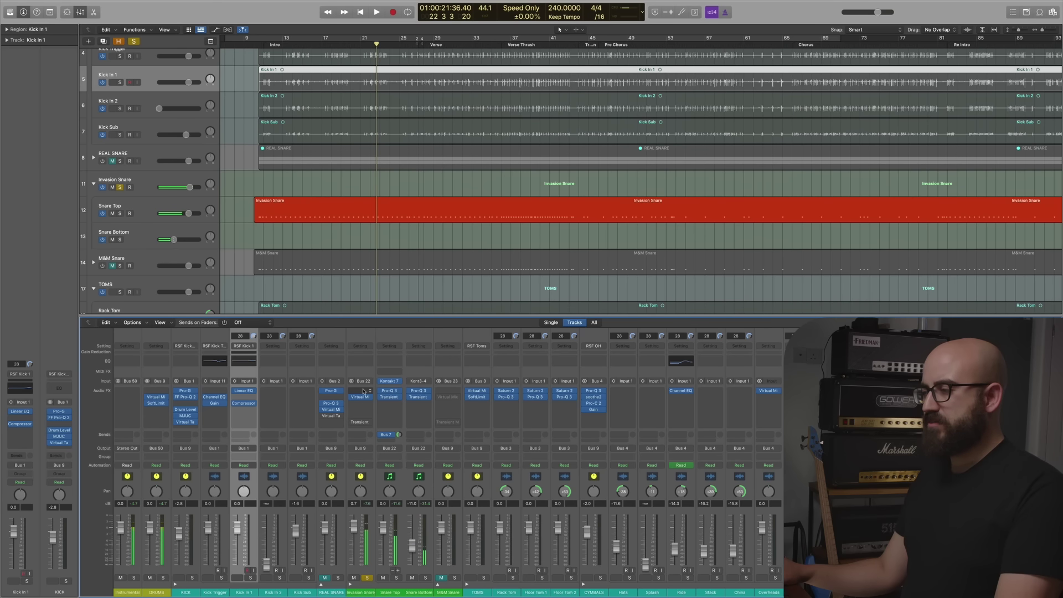
# Insert Pro-Q 3 ahead of the Virtual Mix Rack on the Invasion Snare stack and reposition its window
pyautogui.click(363, 391)
pyautogui.click(419, 410)
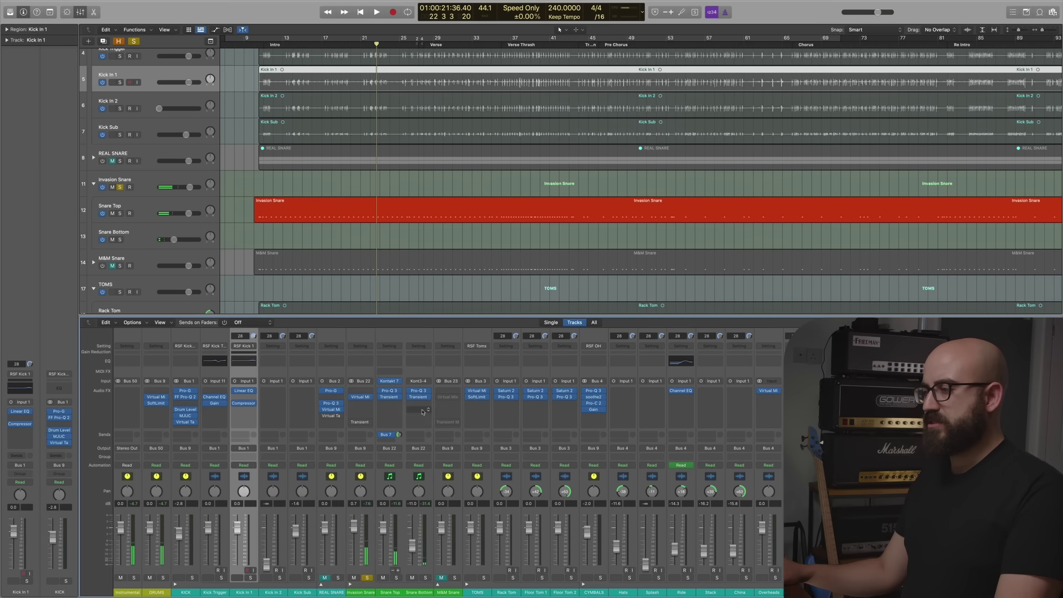
pyautogui.click(358, 393)
pyautogui.moveTo(382, 413)
pyautogui.click(425, 414)
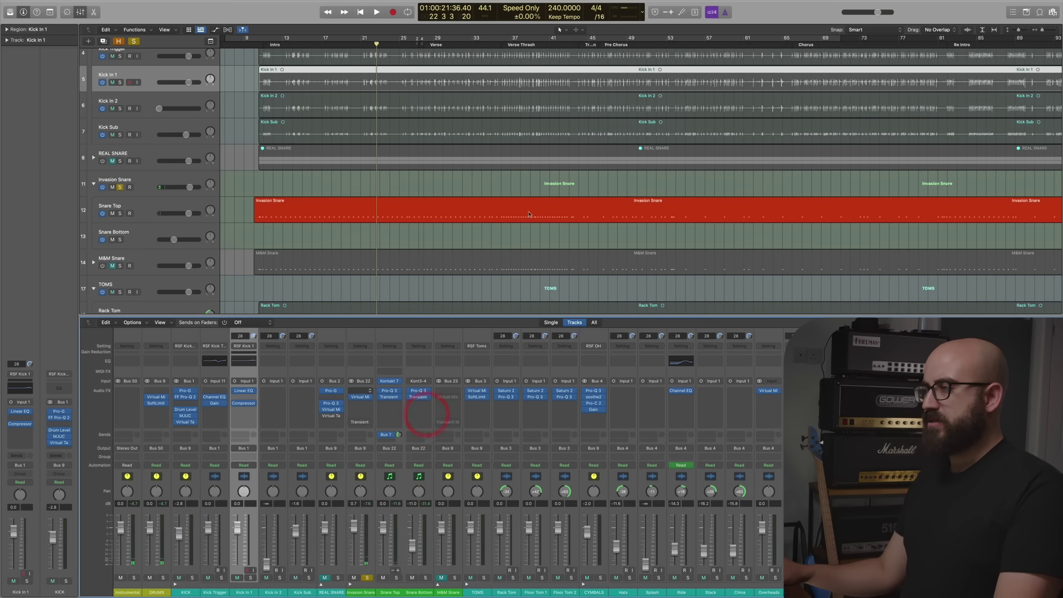
pyautogui.moveTo(549, 96)
pyautogui.mouseDown()
pyautogui.moveTo(625, 129)
pyautogui.moveTo(571, 99)
pyautogui.mouseUp()
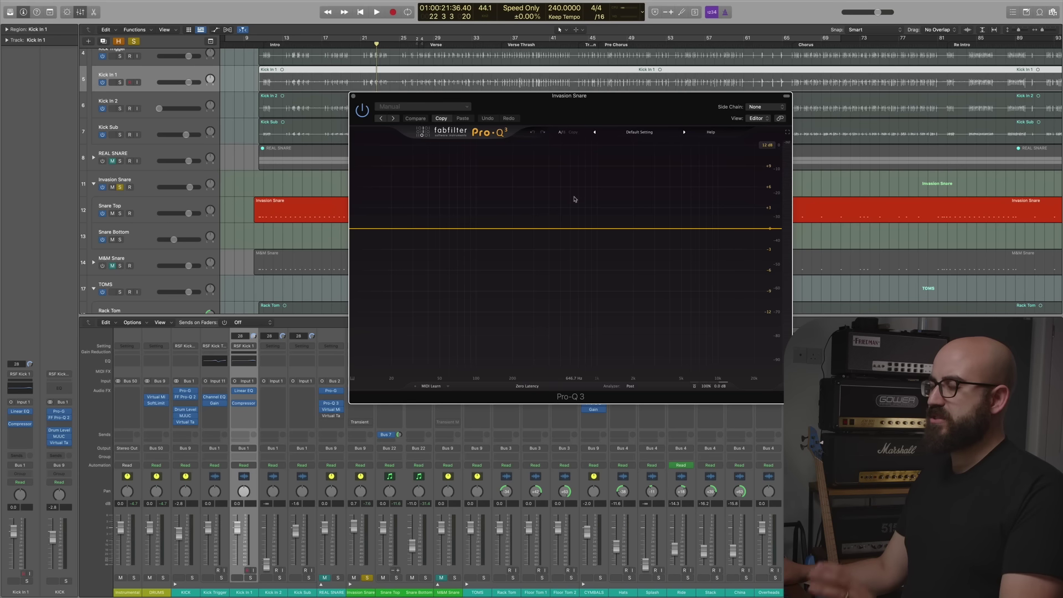
# Add a shallow bell cut in the upper mids of the Invasion Snare's Pro-Q 3 during playback, and close it
pyautogui.press('space')
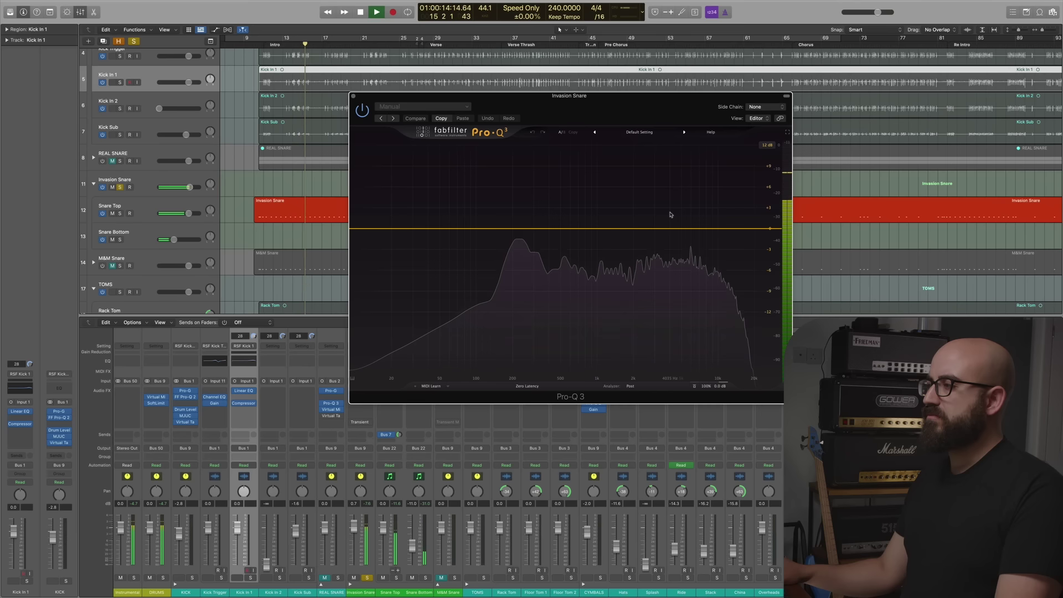
pyautogui.moveTo(645, 228)
pyautogui.mouseDown()
pyautogui.moveTo(653, 166)
pyautogui.moveTo(641, 244)
pyautogui.moveTo(641, 178)
pyautogui.moveTo(638, 250)
pyautogui.moveTo(638, 240)
pyautogui.mouseUp()
pyautogui.click(353, 96)
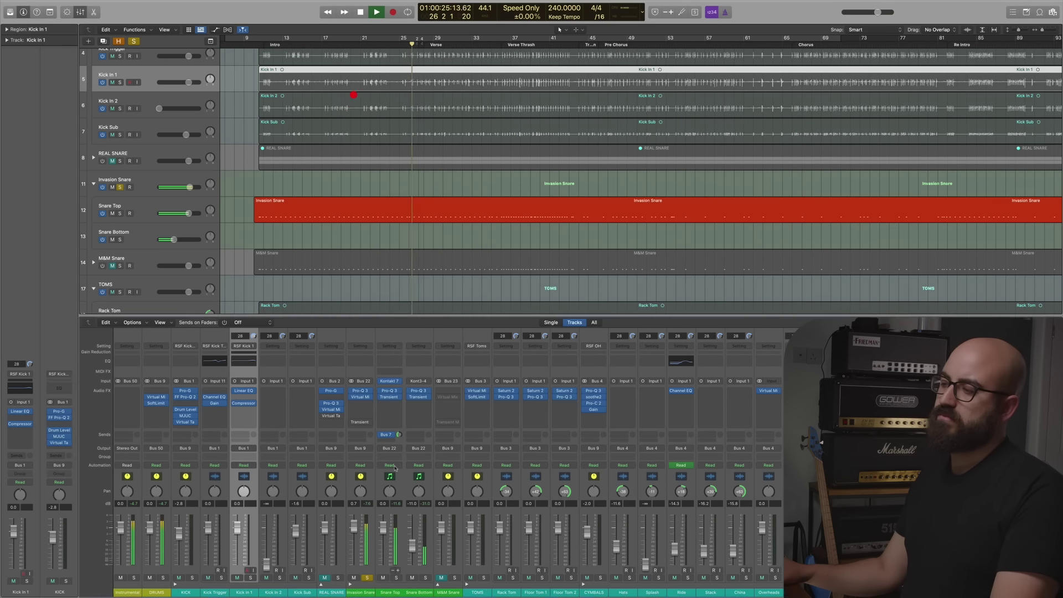
# Unsolo the Invasion Snare and replay the full drums from the Intro
pyautogui.press('space')
pyautogui.click(367, 578)
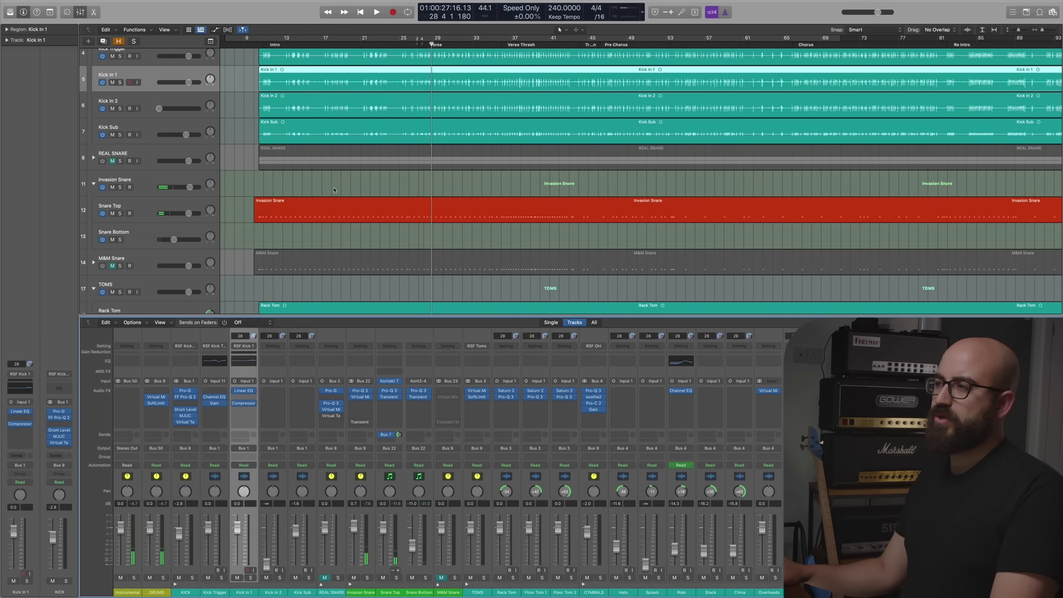
pyautogui.scroll(-1, 338, 178)
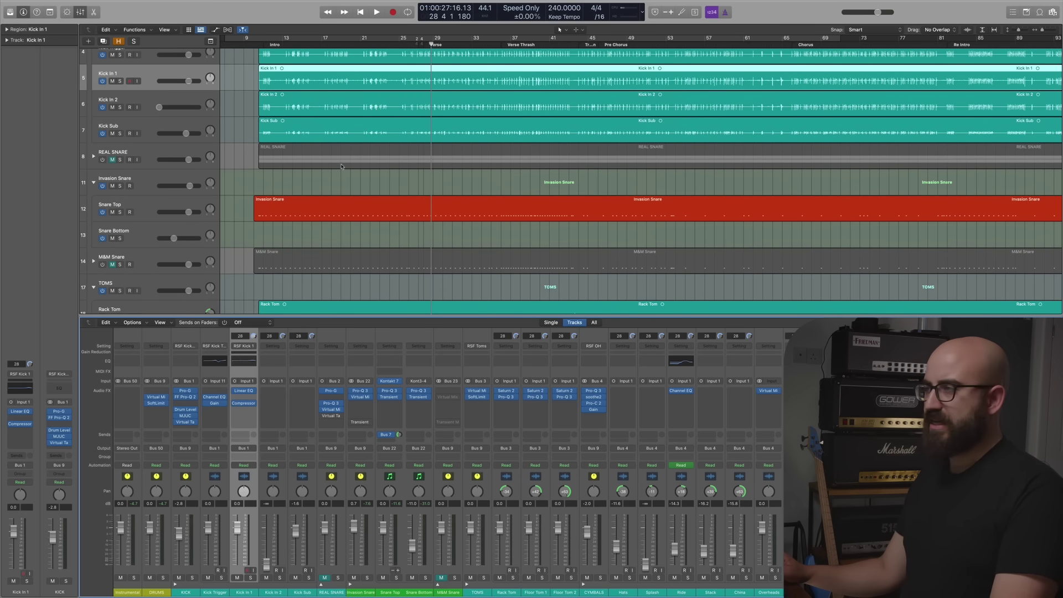
pyautogui.press('space')
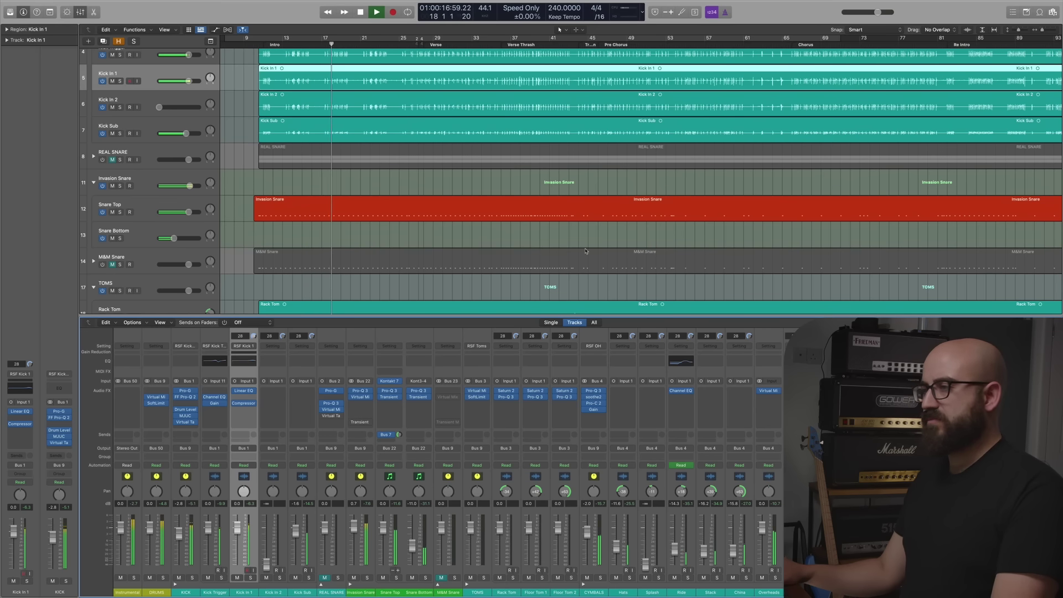
# Hide the mixer, unmute Snare Room Trigger Print, and replay the drums from the Intro with it included
pyautogui.press('x')
pyautogui.scroll(-4, 277, 407)
pyautogui.press('space')
pyautogui.scroll(-3, 249, 503)
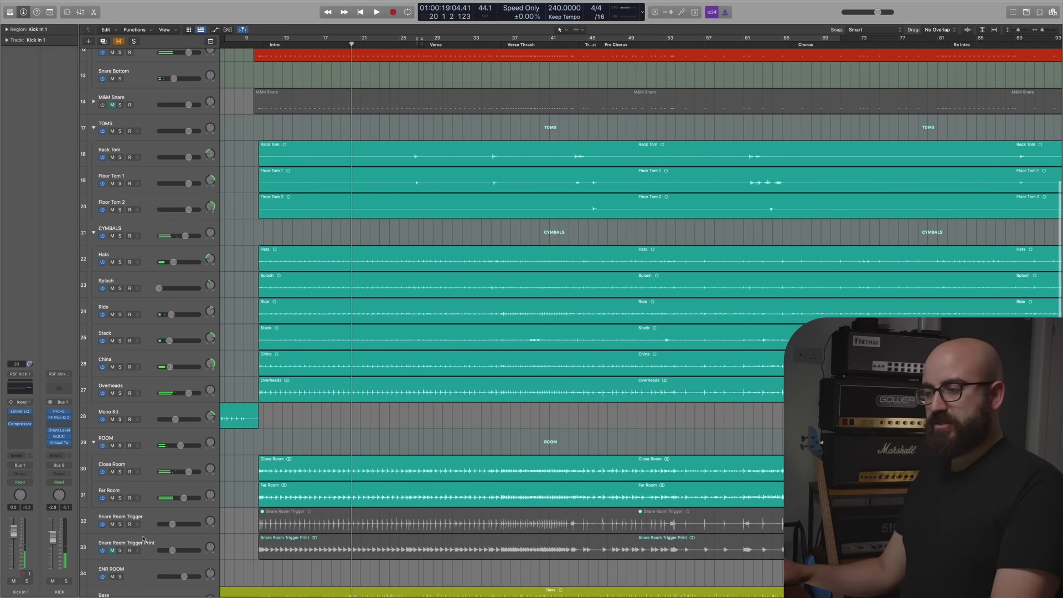
pyautogui.click(113, 551)
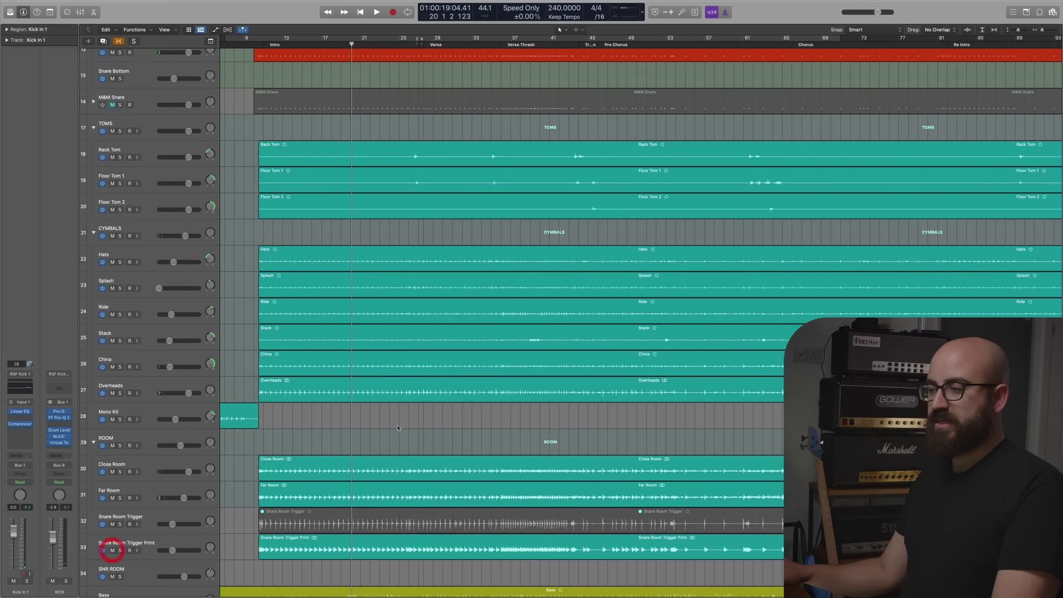
pyautogui.press('space')
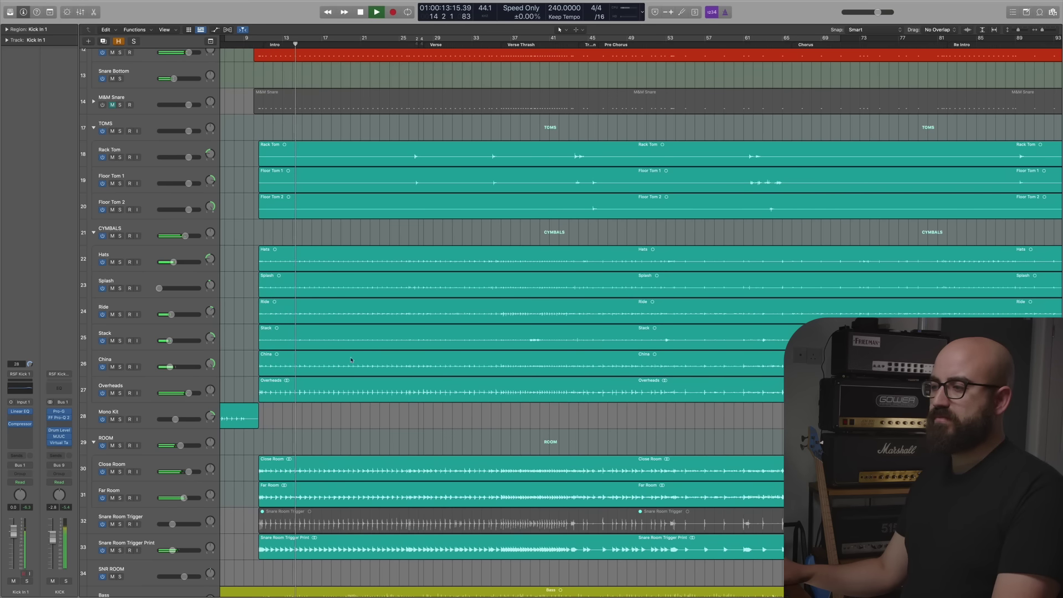
pyautogui.scroll(10, 320, 394)
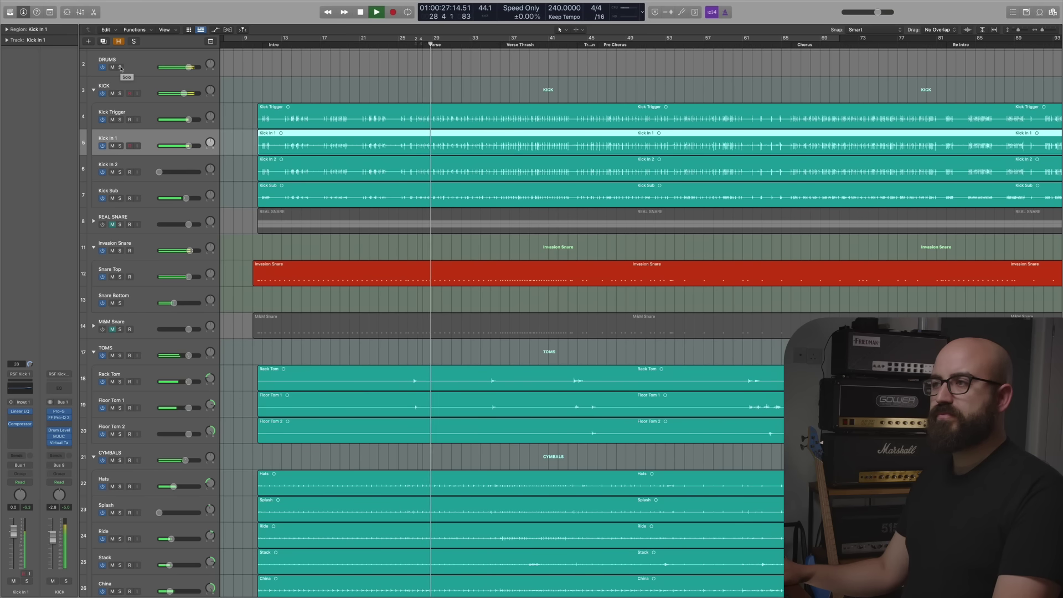
pyautogui.press('space')
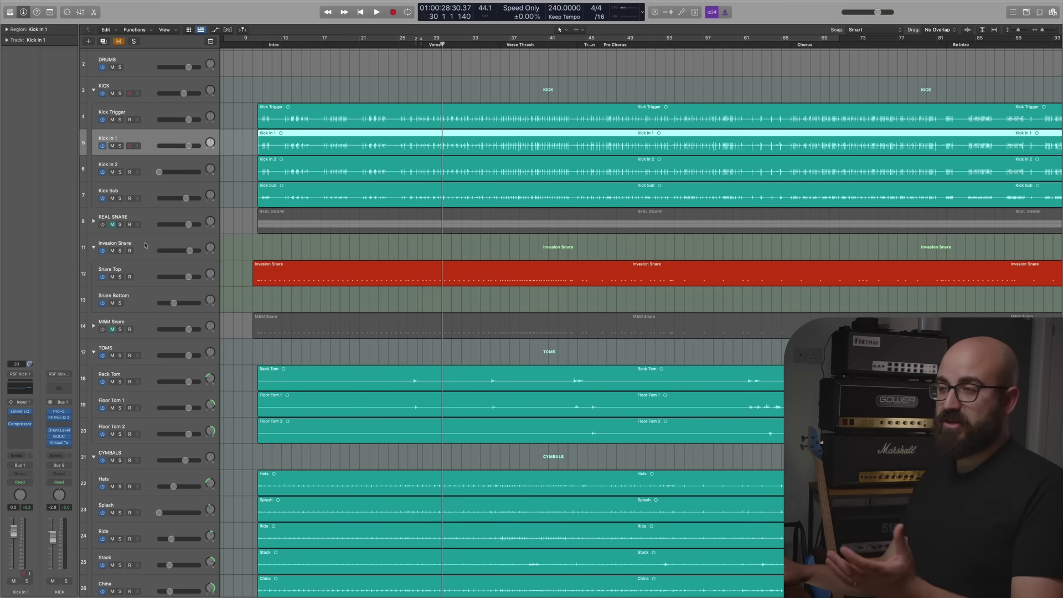
# Return the playhead to the Intro, switch off the Invasion Snare stack, and expand, enable and unmute the M&M Snare stack
pyautogui.click(265, 50)
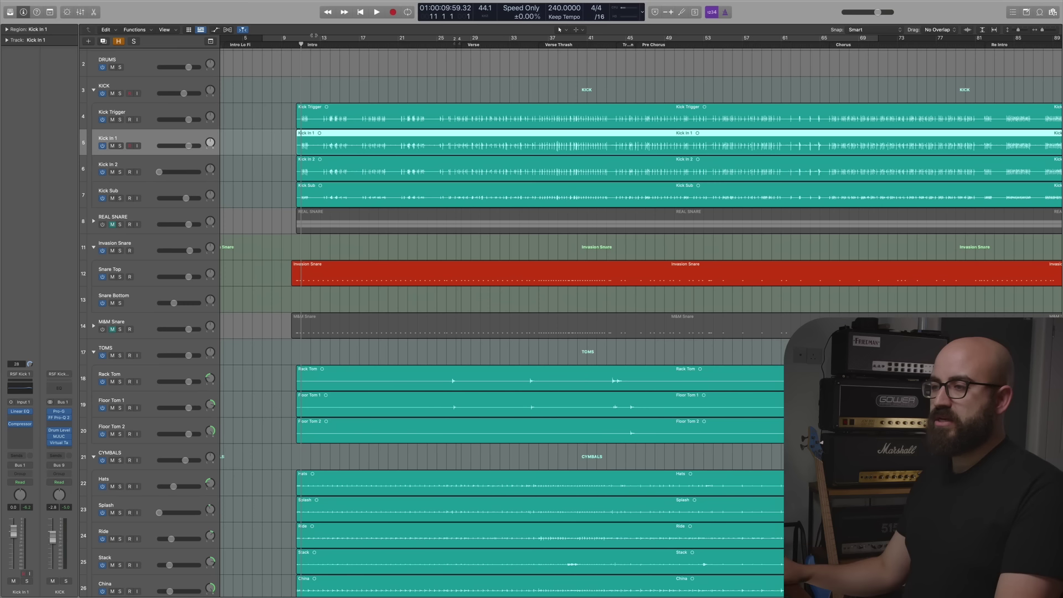
pyautogui.click(94, 326)
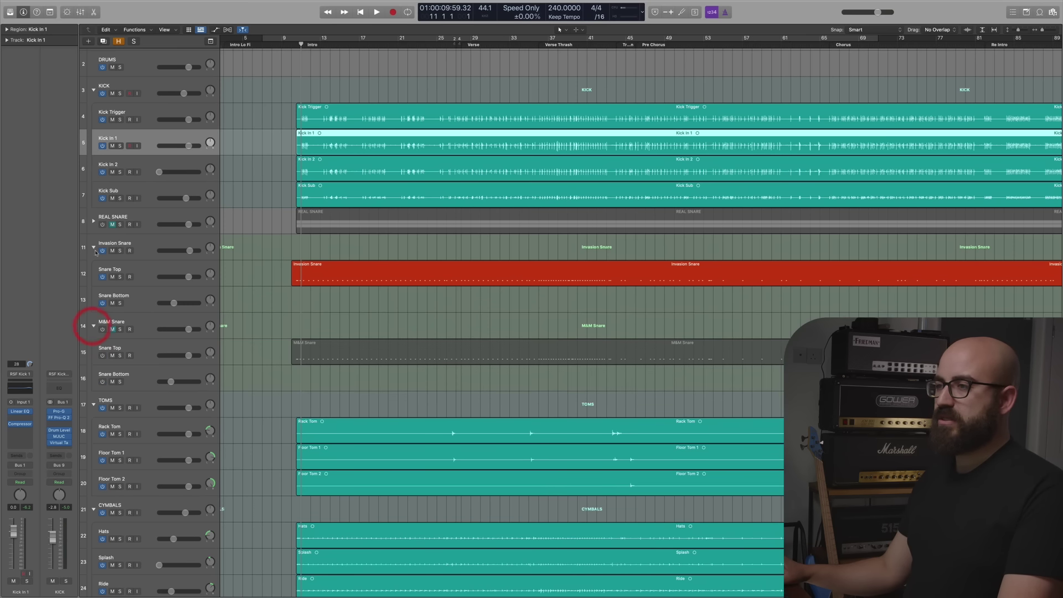
pyautogui.click(102, 249)
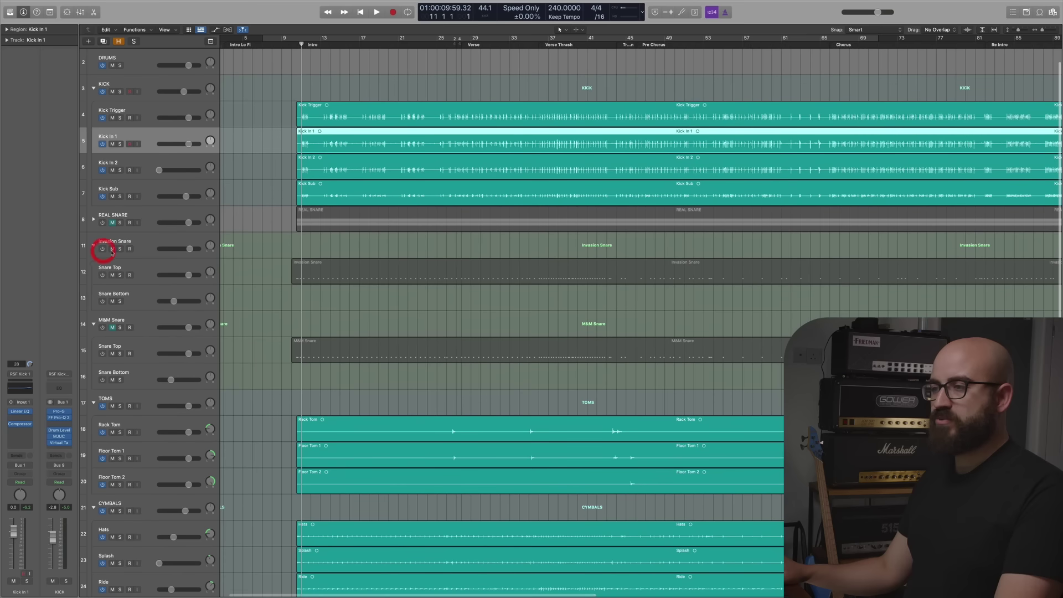
pyautogui.click(102, 328)
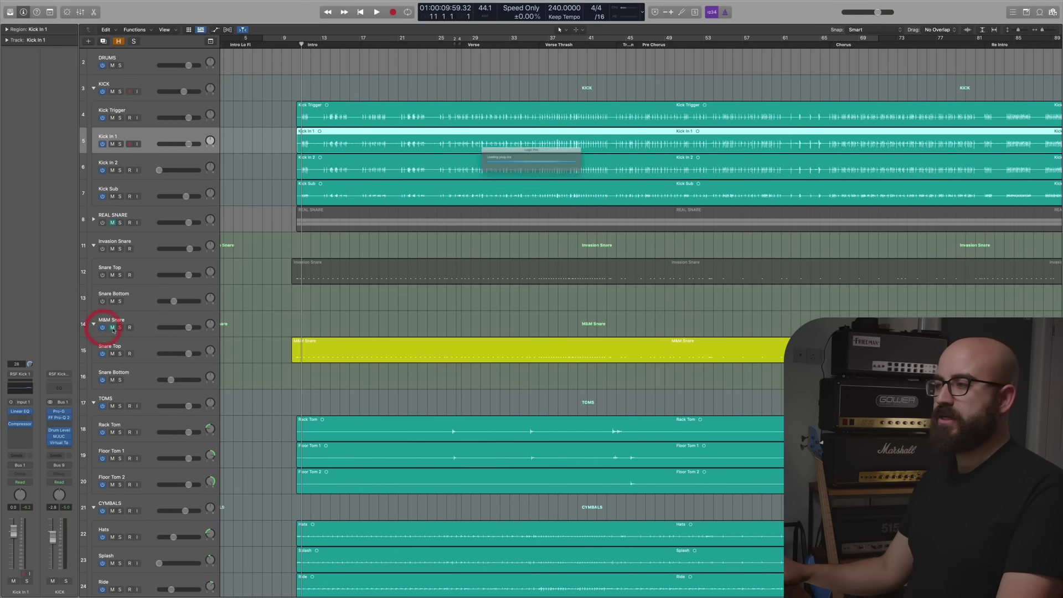
pyautogui.click(154, 324)
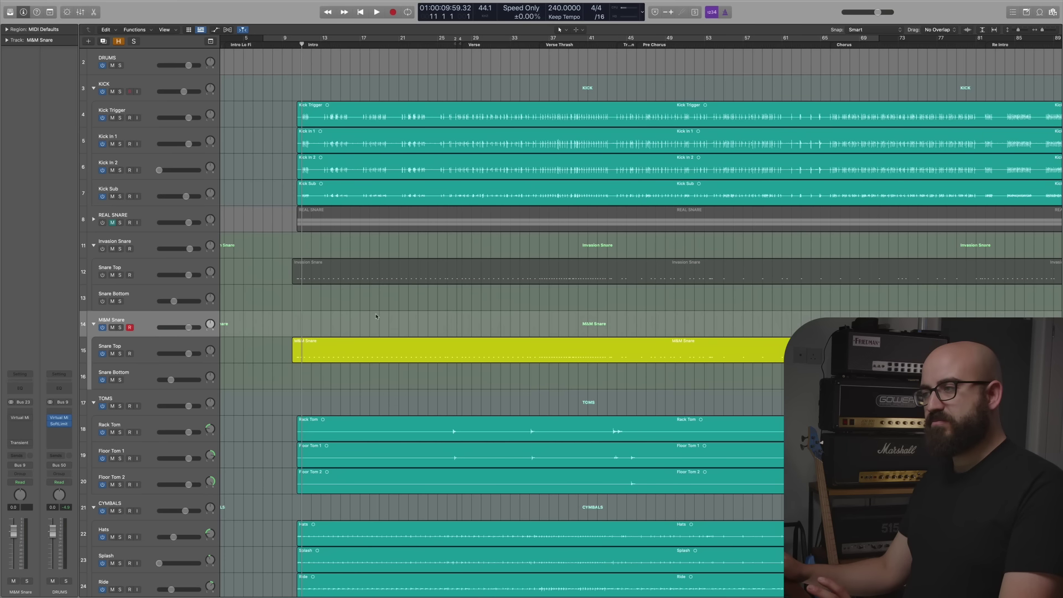
# Open Kontakt 7 on the M&M Snare Top, audition the snare in the full kit view, check its snare mixer, and close it
pyautogui.press('Down')
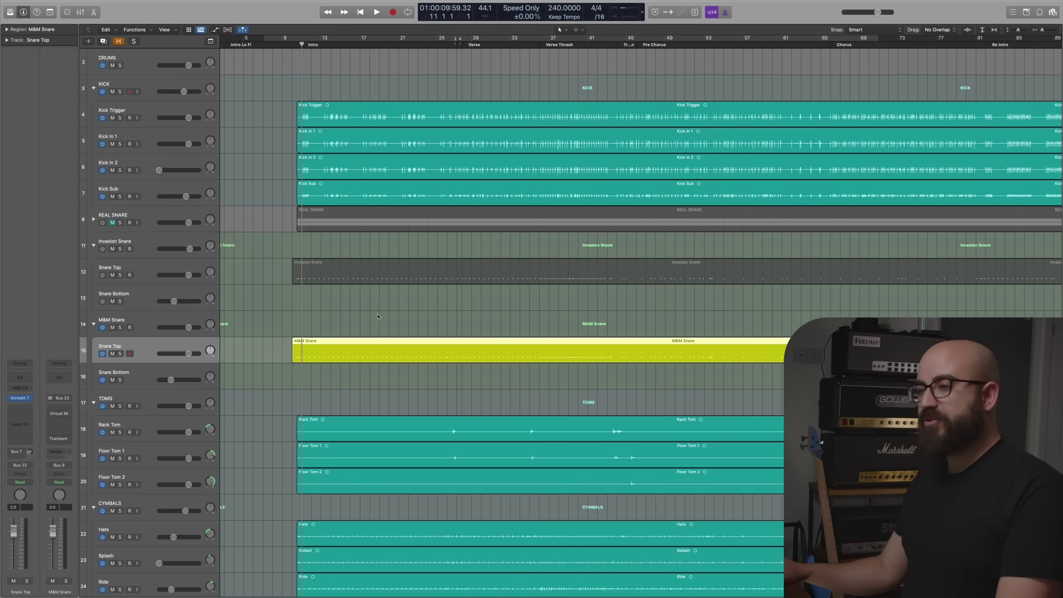
pyautogui.click(21, 399)
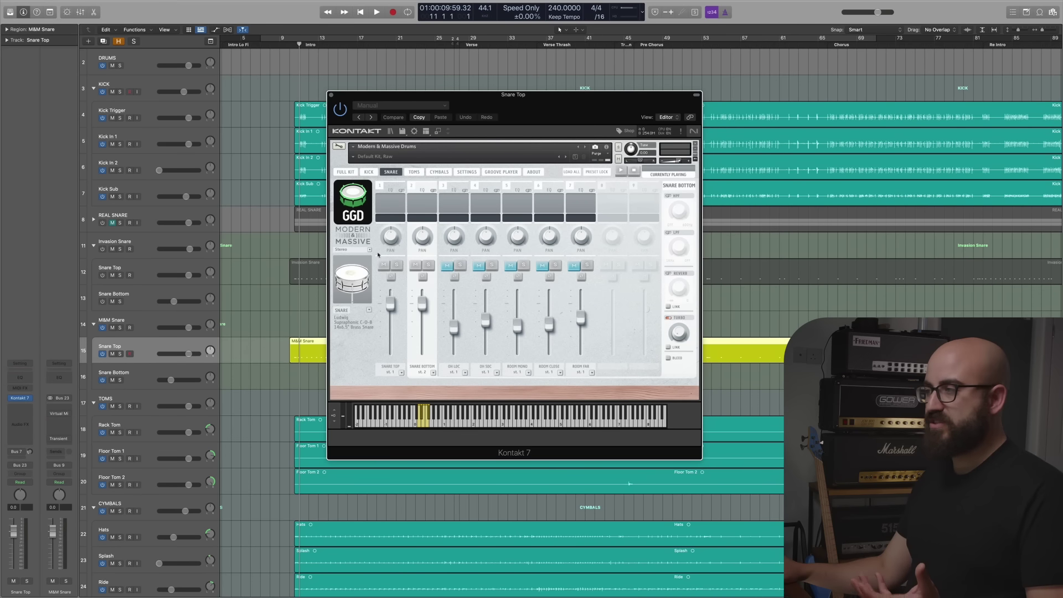
pyautogui.click(349, 173)
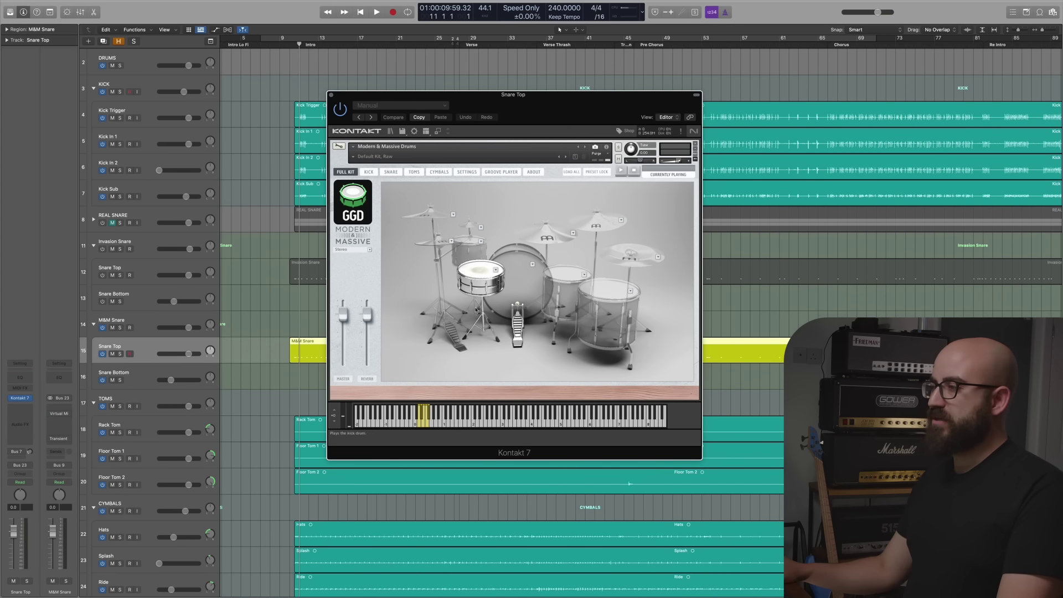
pyautogui.click(482, 273)
pyautogui.click(482, 273)
pyautogui.click(482, 272)
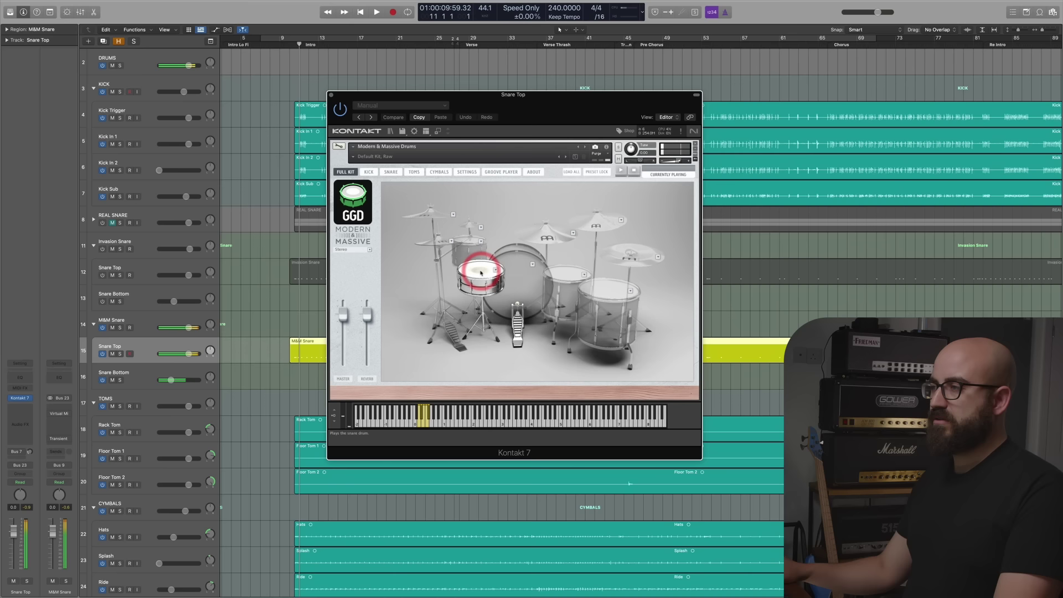
pyautogui.click(390, 172)
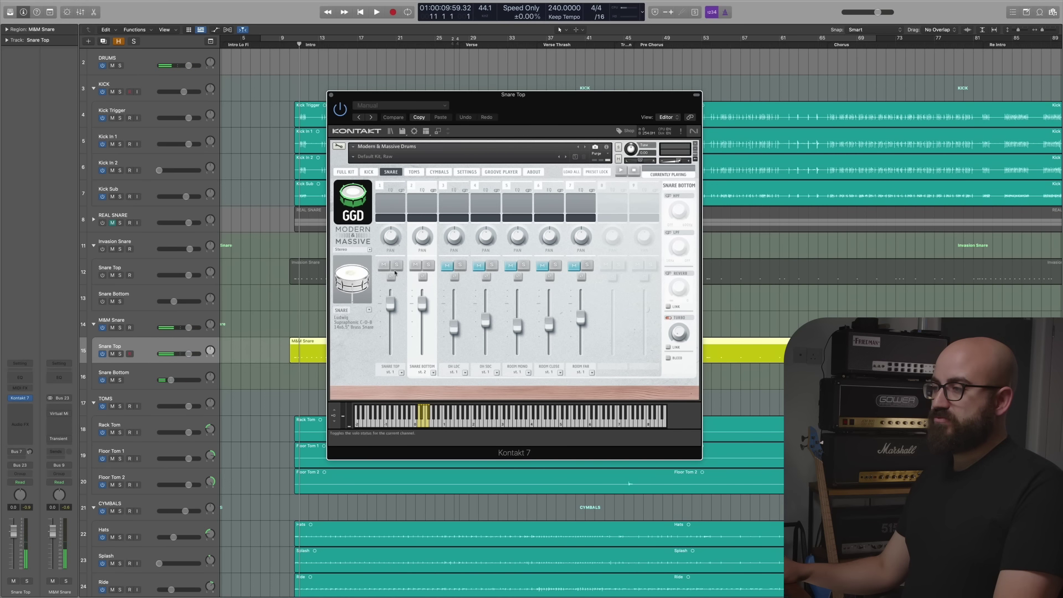
pyautogui.click(331, 95)
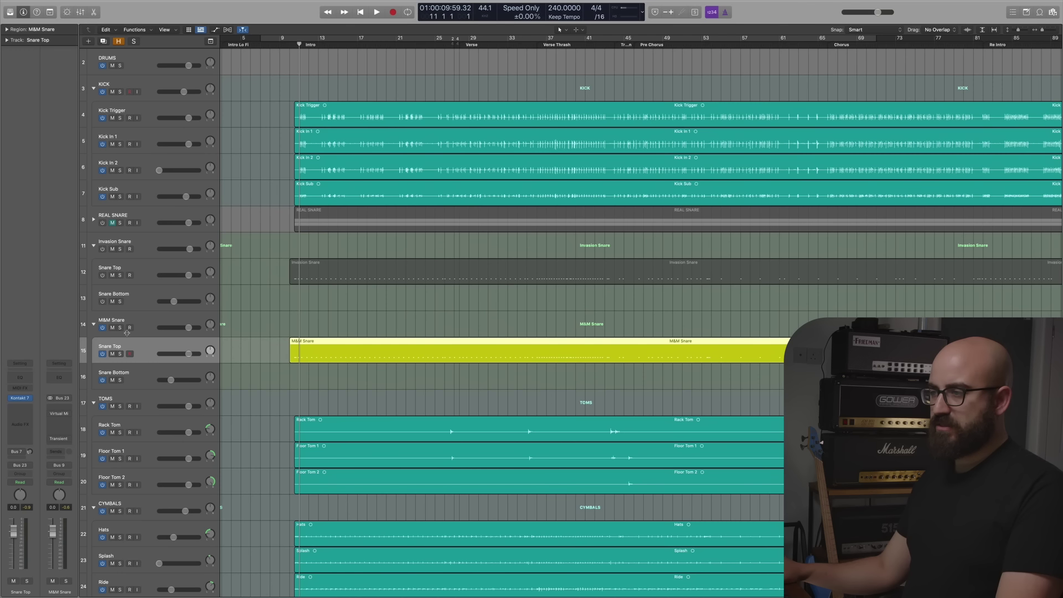
# Solo the M&M Snare, play from the Intro, reset its Snare Bottom volume, and lower it by ear
pyautogui.click(119, 328)
pyautogui.press('space')
pyautogui.keyDown('alt'); pyautogui.click(171, 380); pyautogui.keyUp('alt')
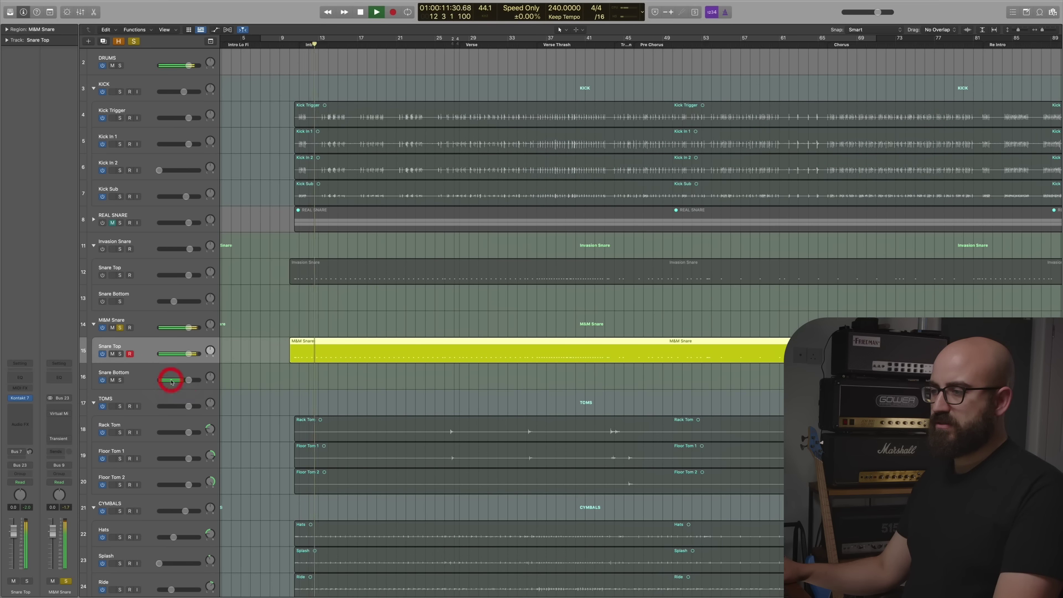
pyautogui.moveTo(187, 380); pyautogui.dragTo(179, 380)
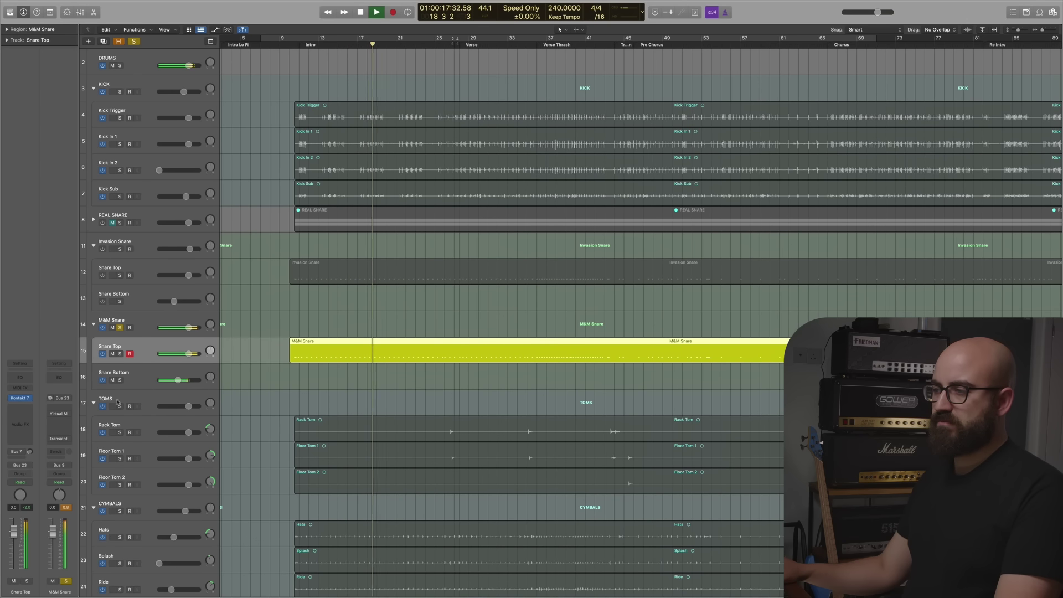
# Solo only the M&M Snare's Snare Top and insert Pro-Q 3 as its first audio effect
pyautogui.click(120, 328)
pyautogui.click(121, 354)
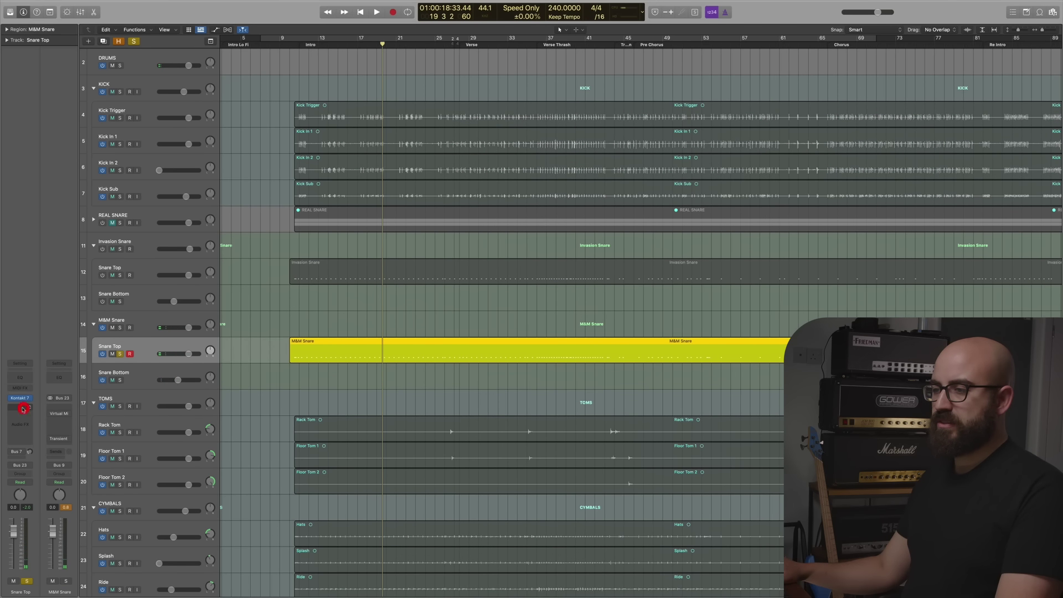
pyautogui.click(22, 409)
pyautogui.moveTo(33, 423)
pyautogui.click(82, 424)
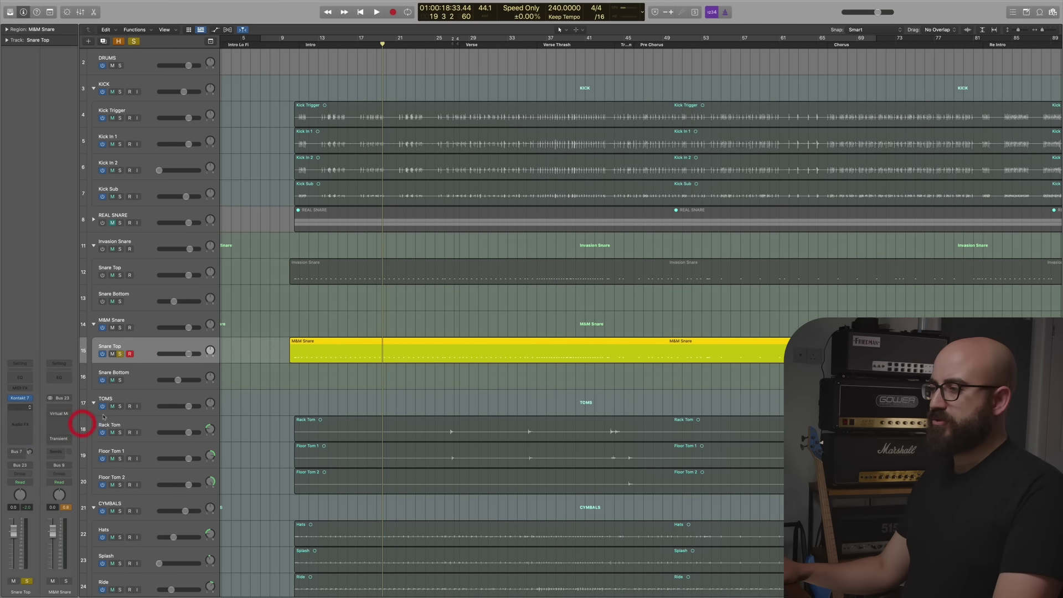
# Play the soloed Snare Top from the Intro to examine its spectrum in Pro-Q 3, and stop
pyautogui.click(301, 46)
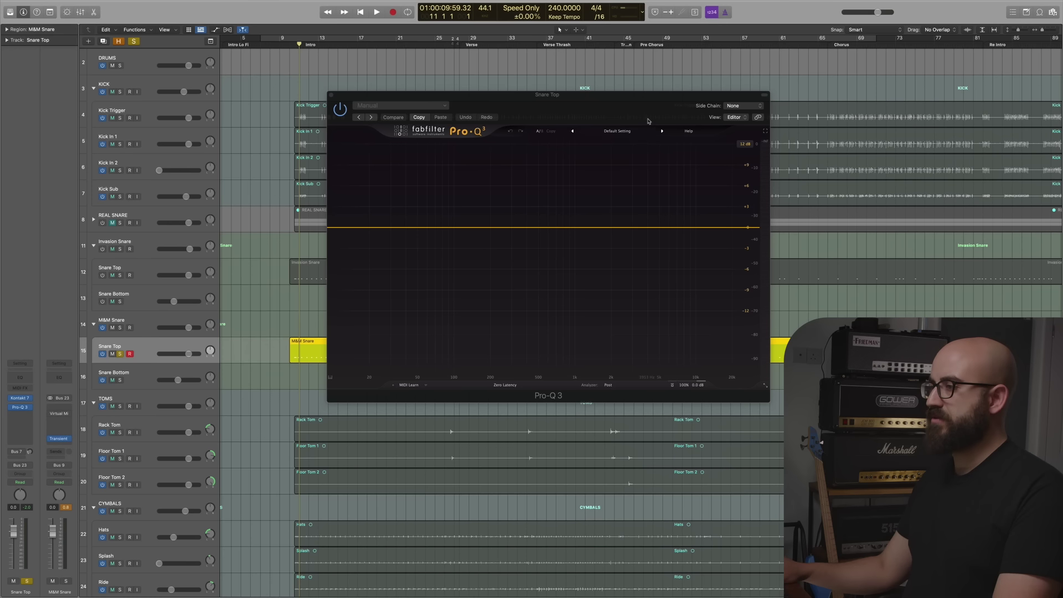
pyautogui.press('space')
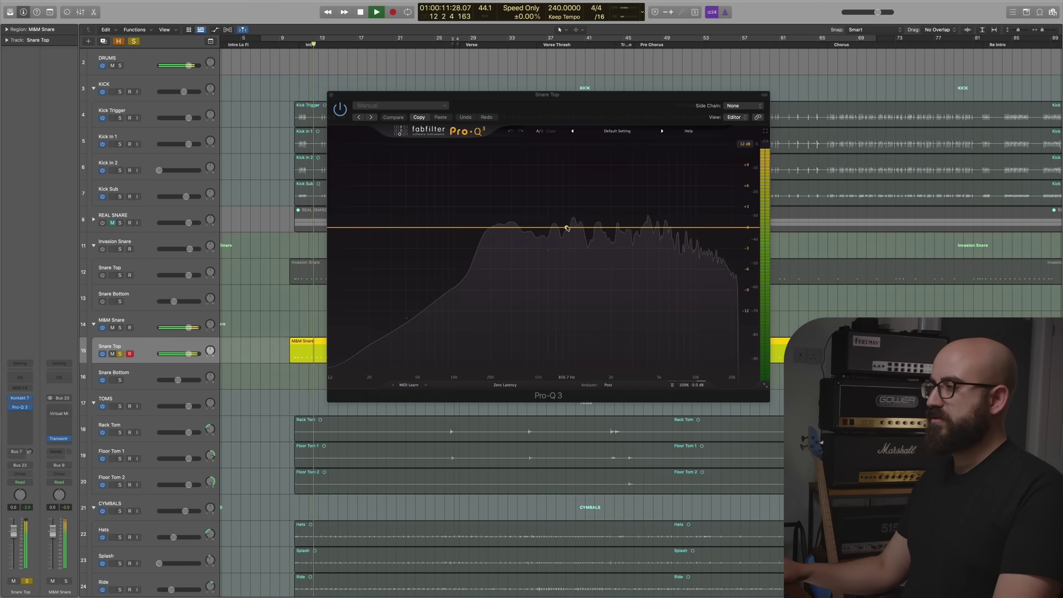
pyautogui.press('space')
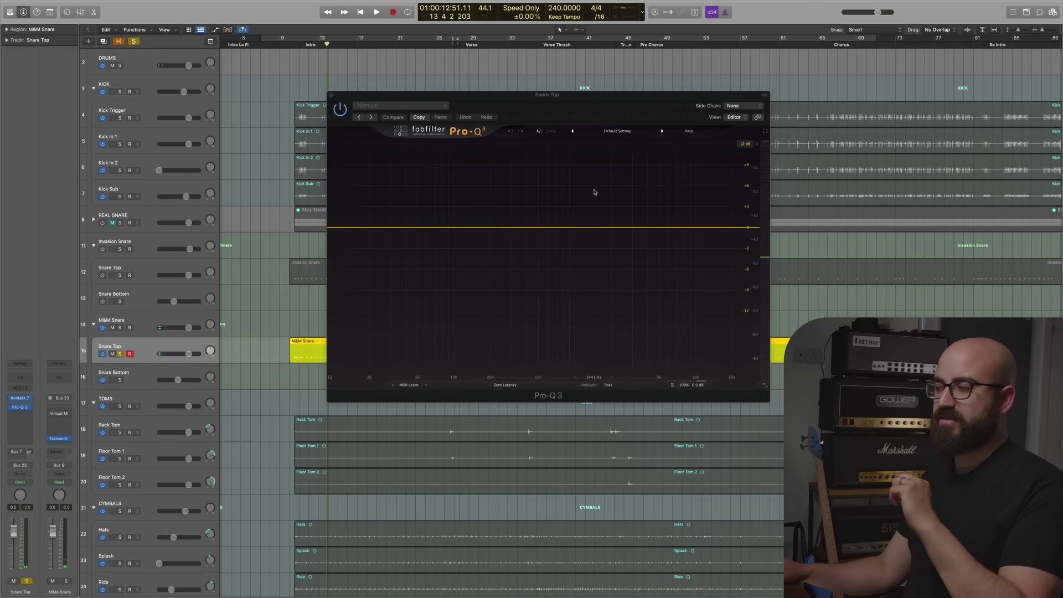
# During playback, boost a bell about 10 dB near 1 kHz on the Snare Top, narrow it, and bypass the band for comparison
pyautogui.press('space')
pyautogui.moveTo(562, 227); pyautogui.dragTo(576, 156)
pyautogui.scroll(4, 574, 176)
pyautogui.click(558, 168)
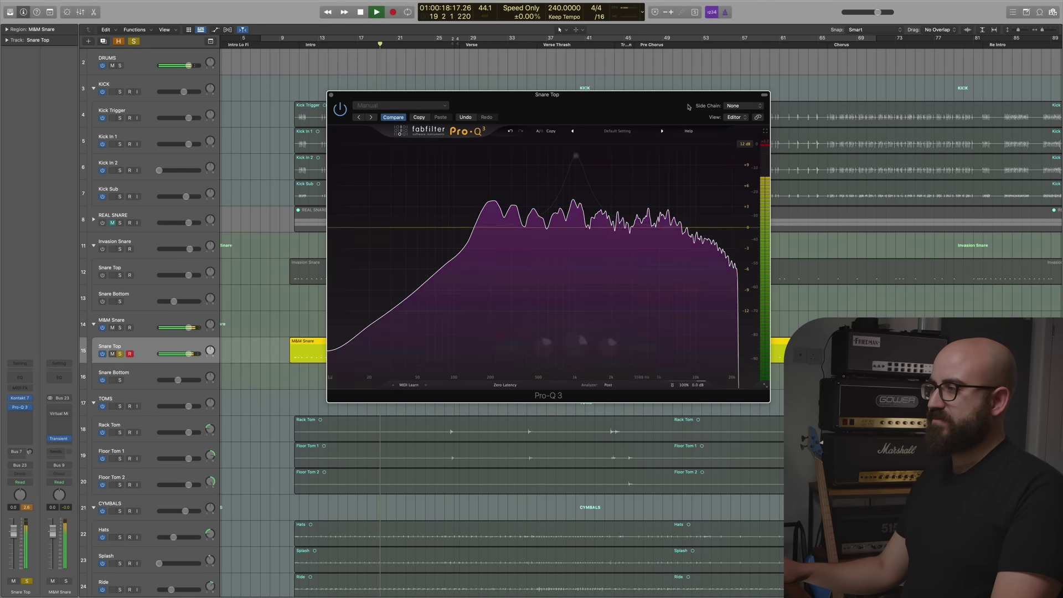
pyautogui.press('space')
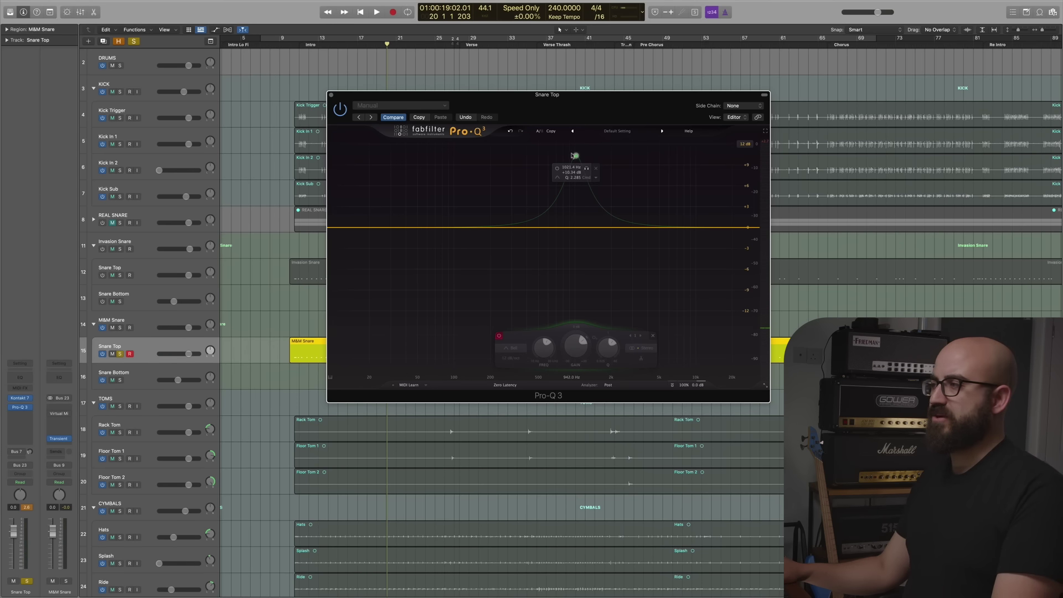
# Re-enable the 1 kHz band during playback, turn it into a cut of about 7 dB, and widen it
pyautogui.press('space')
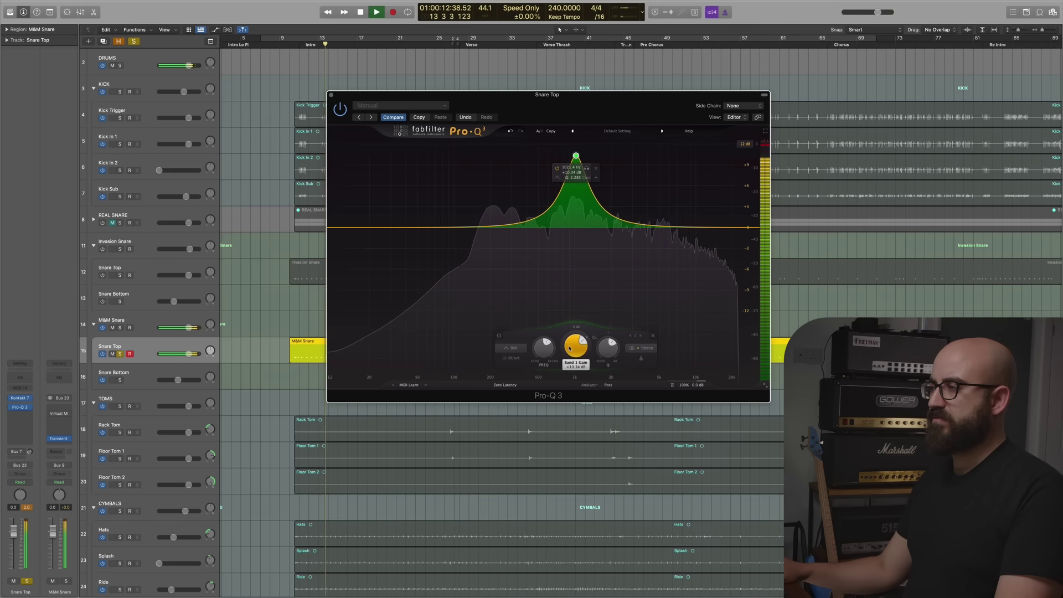
pyautogui.moveTo(576, 346); pyautogui.dragTo(565, 389)
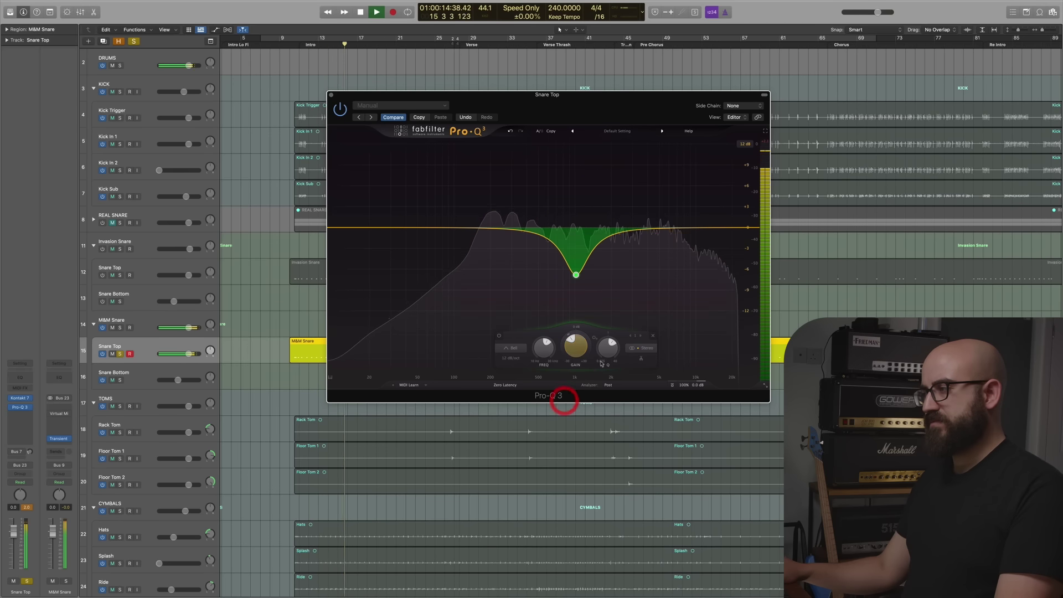
pyautogui.moveTo(599, 364); pyautogui.dragTo(598, 361)
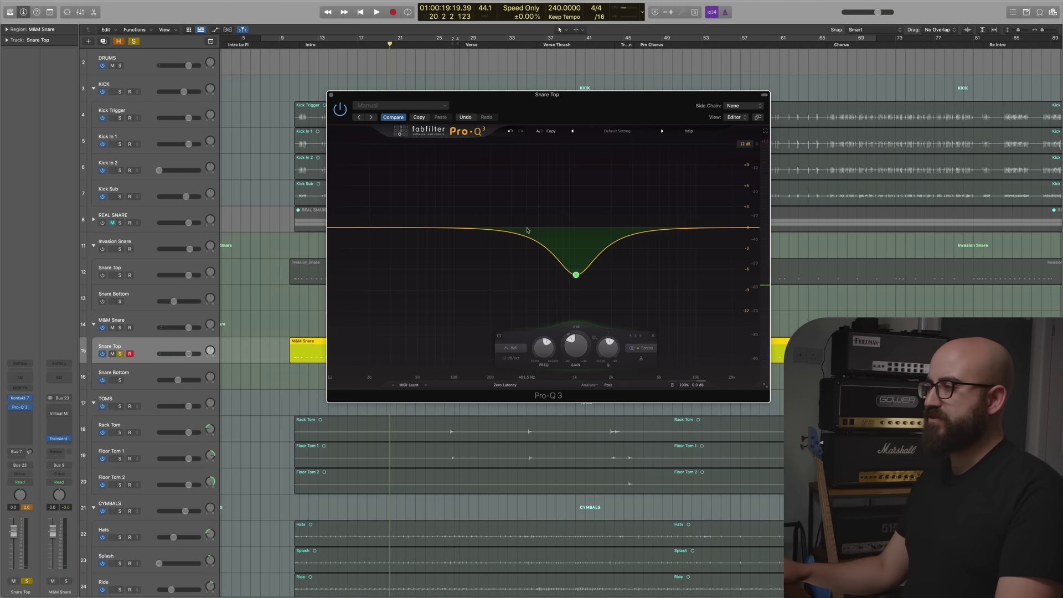
# Add a second bell cut of about 6 dB near 420 Hz and fine-tune the neighbouring 1 kHz cut while playing
pyautogui.press('space')
pyautogui.moveTo(514, 230); pyautogui.dragTo(572, 275)
pyautogui.scroll(3, 531, 163)
pyautogui.scroll(-3, 526, 163)
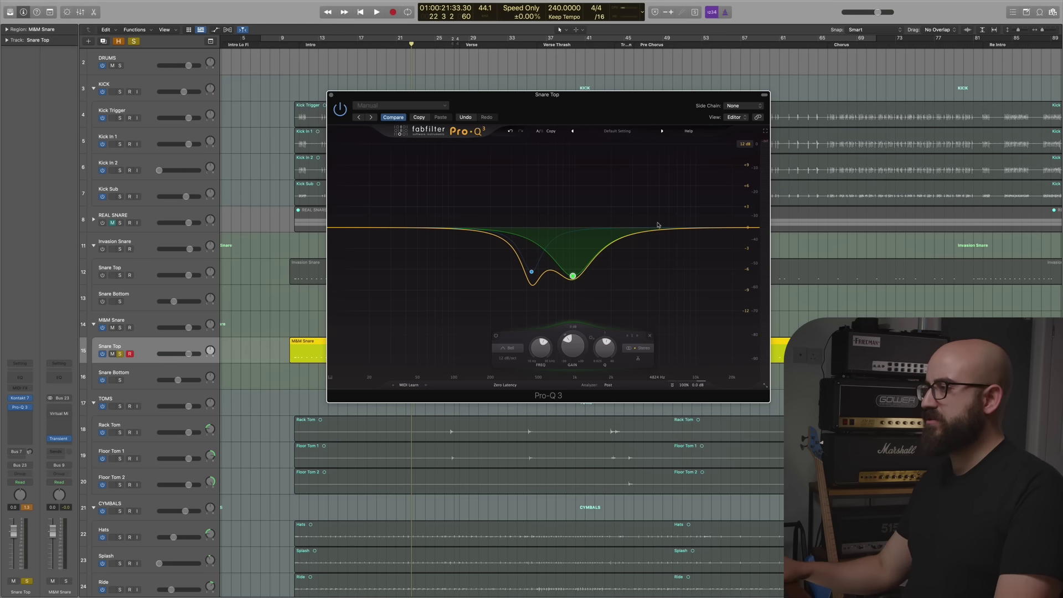
# Add cuts of about 3 dB near 2.7 kHz and 2 dB above 5 kHz, and deepen the 1 kHz cut to about 9 dB
pyautogui.press('space')
pyautogui.moveTo(622, 231); pyautogui.dragTo(528, 273)
pyautogui.scroll(3, 650, 167)
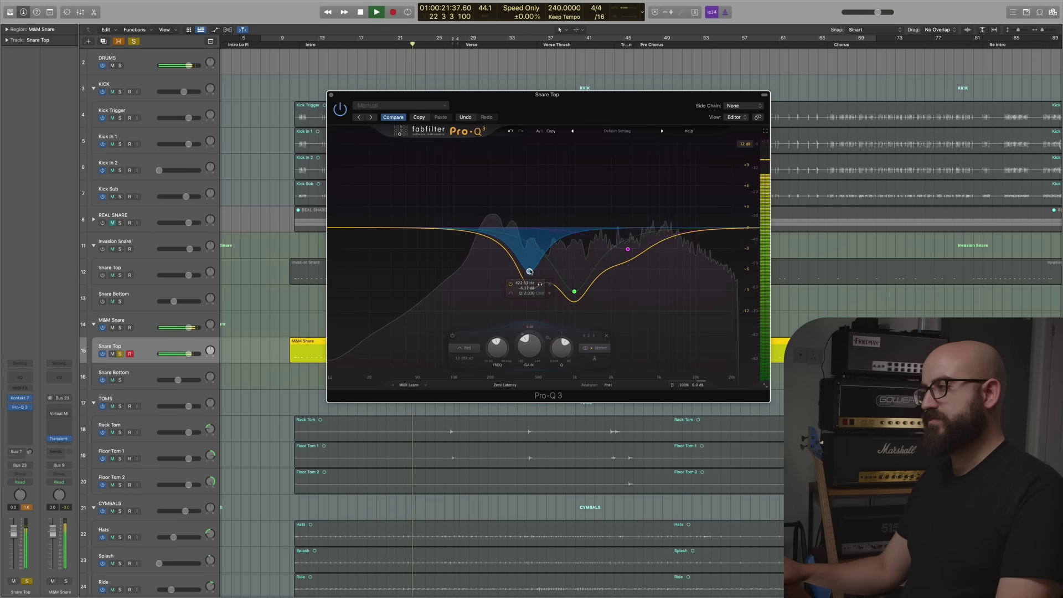
pyautogui.moveTo(666, 229)
pyautogui.mouseDown()
pyautogui.moveTo(668, 185)
pyautogui.moveTo(667, 243)
pyautogui.mouseUp()
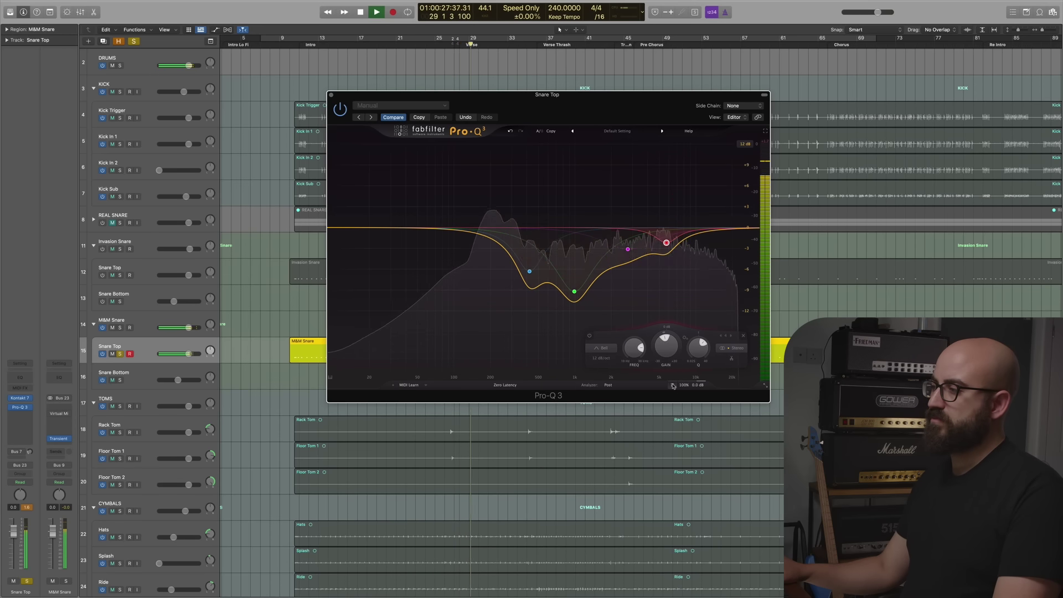
# Replay the Snare Top from the Intro and compare its sound with Pro-Q 3 bypassed and active
pyautogui.press('space')
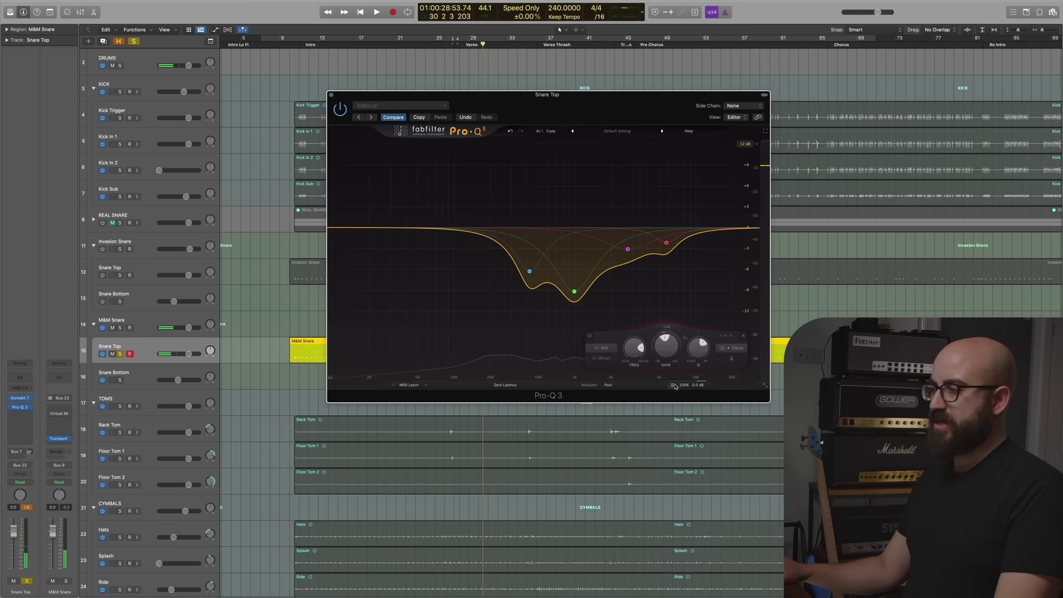
pyautogui.click(671, 386)
pyautogui.press('space')
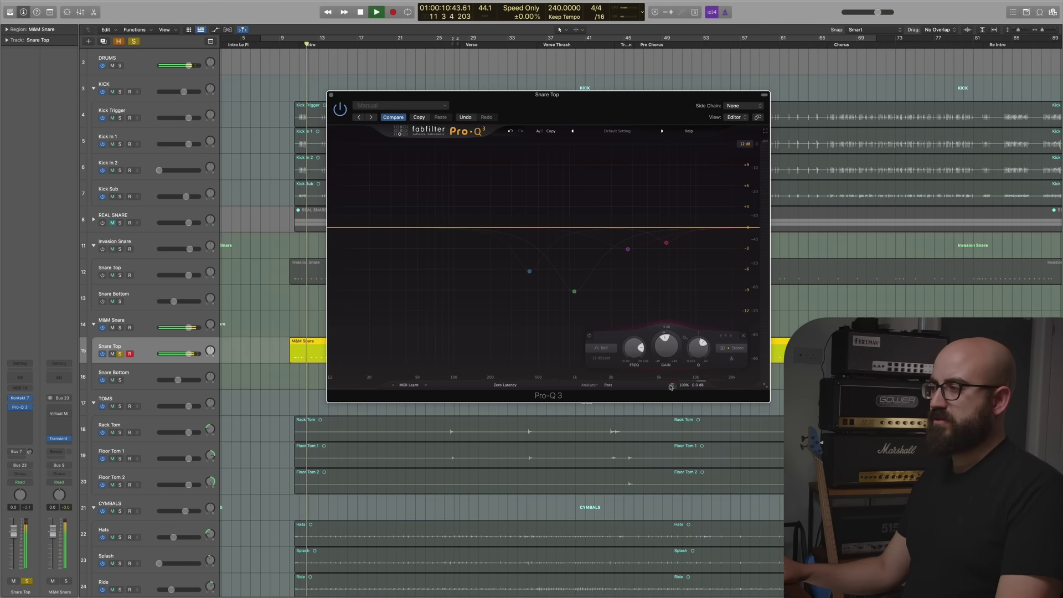
pyautogui.click(671, 386)
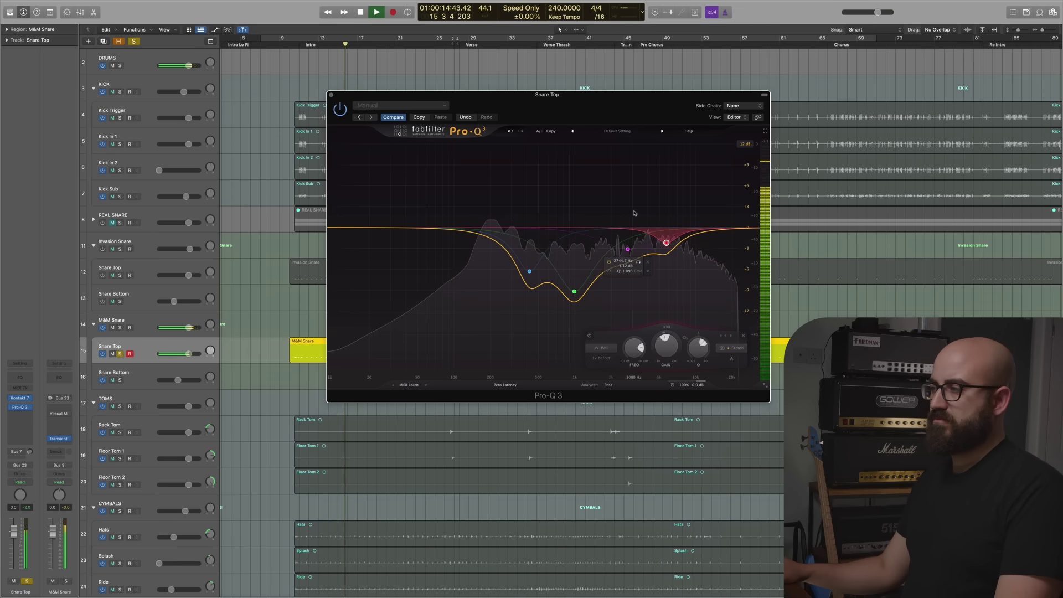
# Bypass Transient Master on the M&M Snare bus, compare the Snare Top with its EQ off and on, and stop playback
pyautogui.click(52, 439)
pyautogui.press('space')
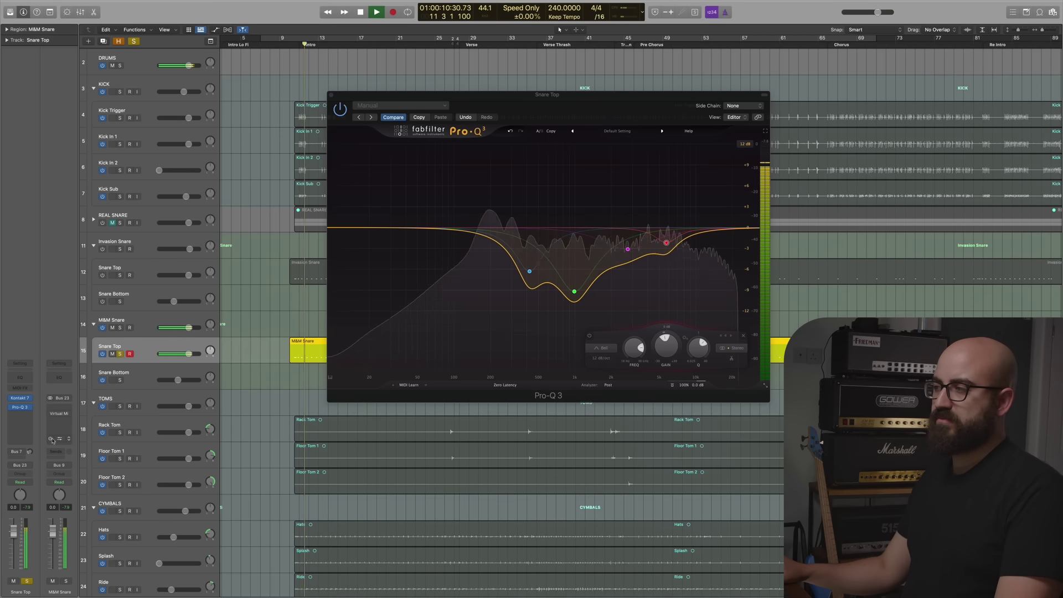
pyautogui.click(674, 388)
pyautogui.click(673, 387)
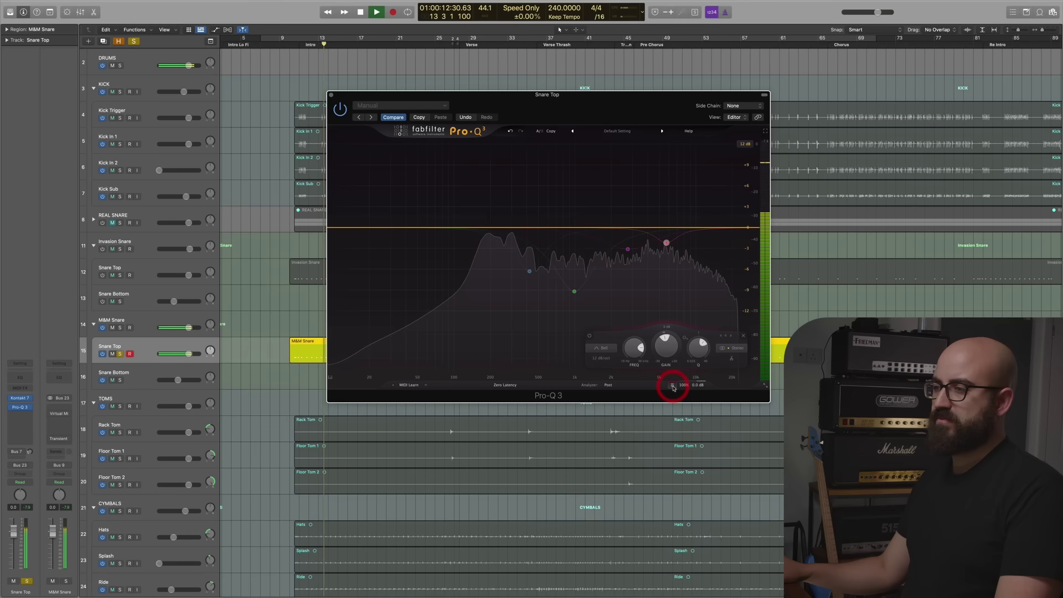
pyautogui.click(674, 387)
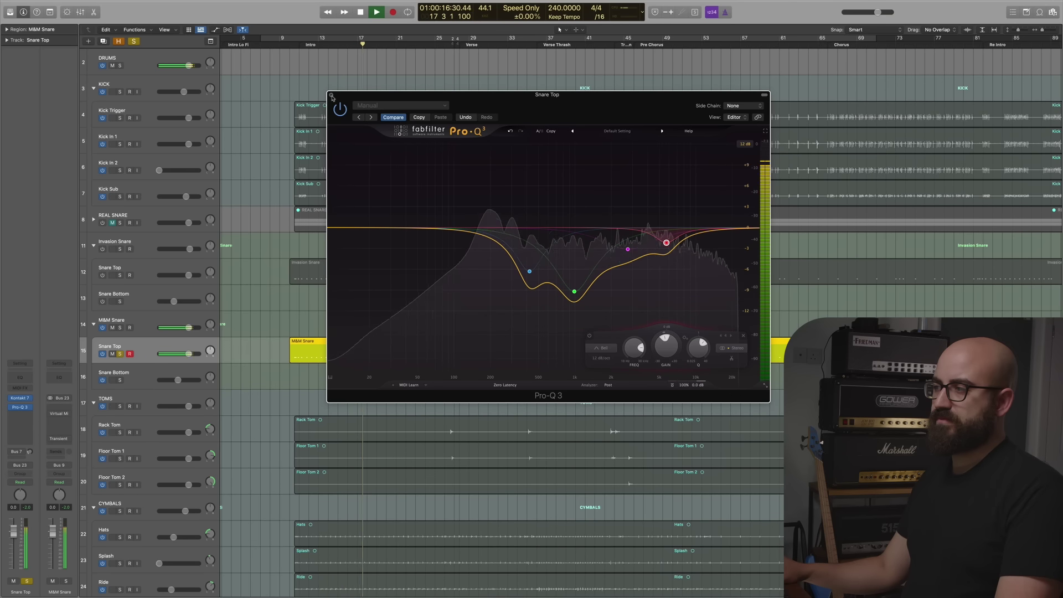
pyautogui.press('space')
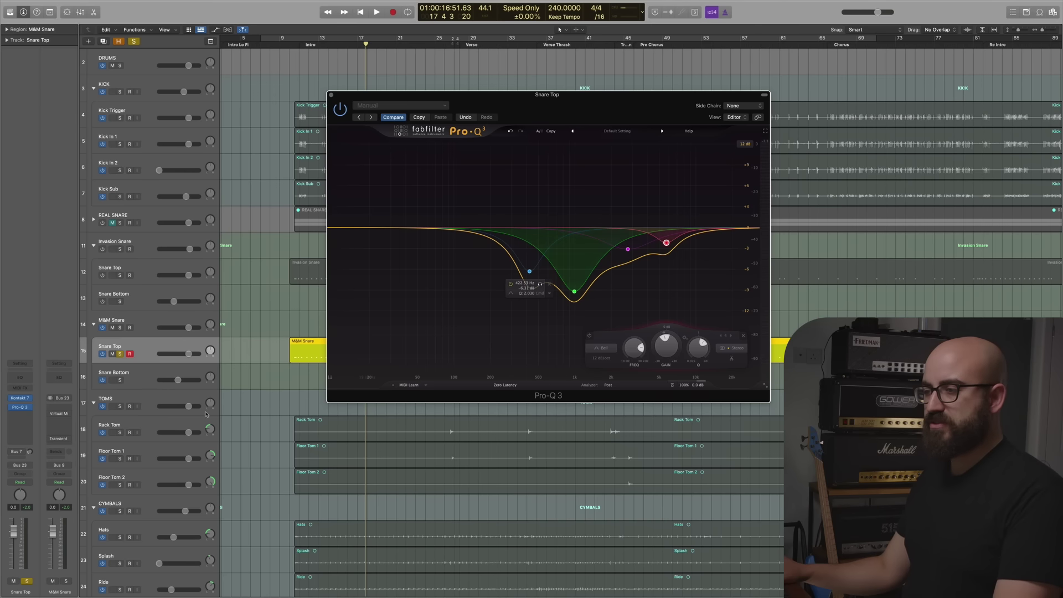
# Close the Snare Top EQ, solo only the M&M Snare Bottom, reset its volume, and insert Pro-Q 3 during playback
pyautogui.click(118, 353)
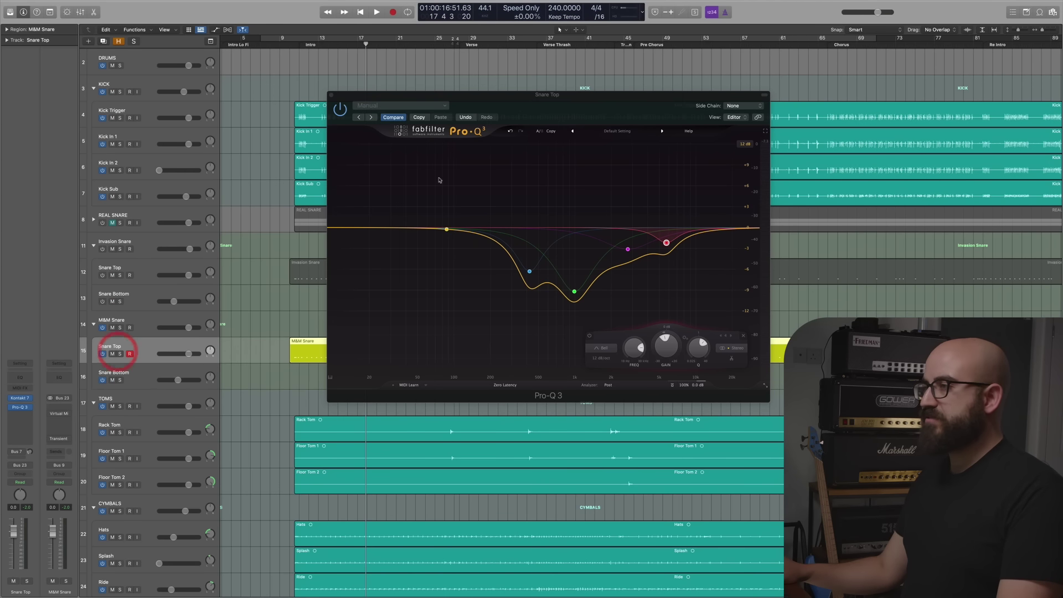
pyautogui.click(331, 94)
pyautogui.click(120, 381)
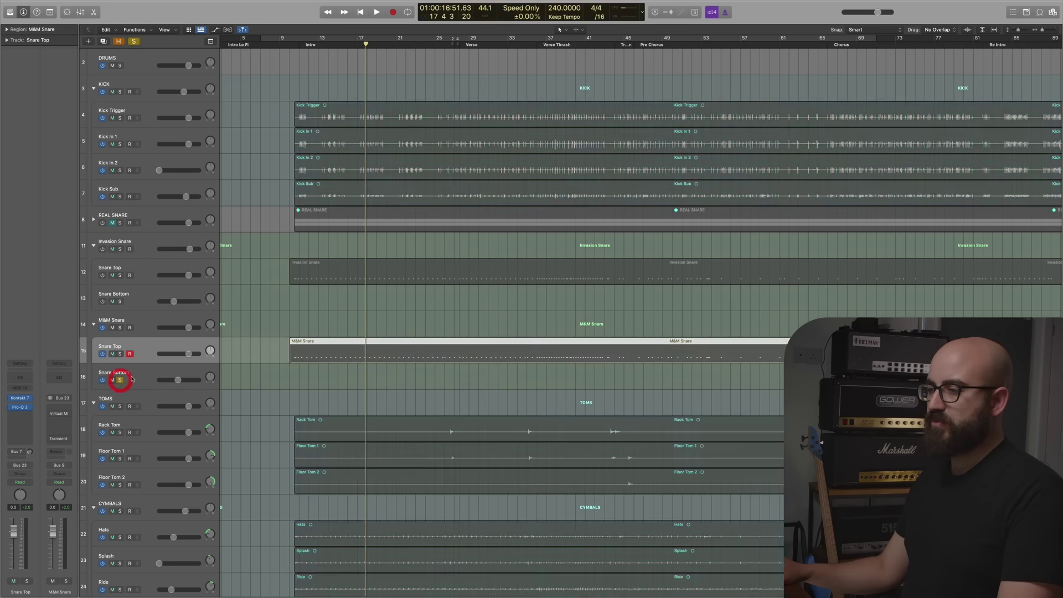
pyautogui.keyDown('alt'); pyautogui.click(178, 380); pyautogui.keyUp('alt')
pyautogui.press('space')
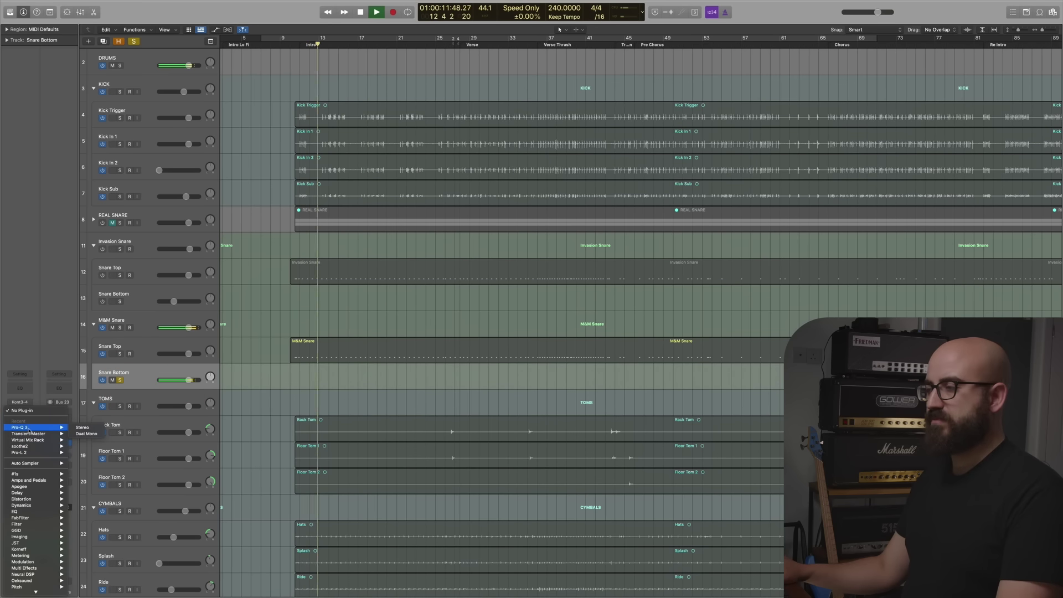
pyautogui.click(23, 427)
# Boost a bell about 10 dB near 1.24 kHz on the Snare Bottom and audition it with the band bypassed
pyautogui.moveTo(570, 227); pyautogui.dragTo(587, 157)
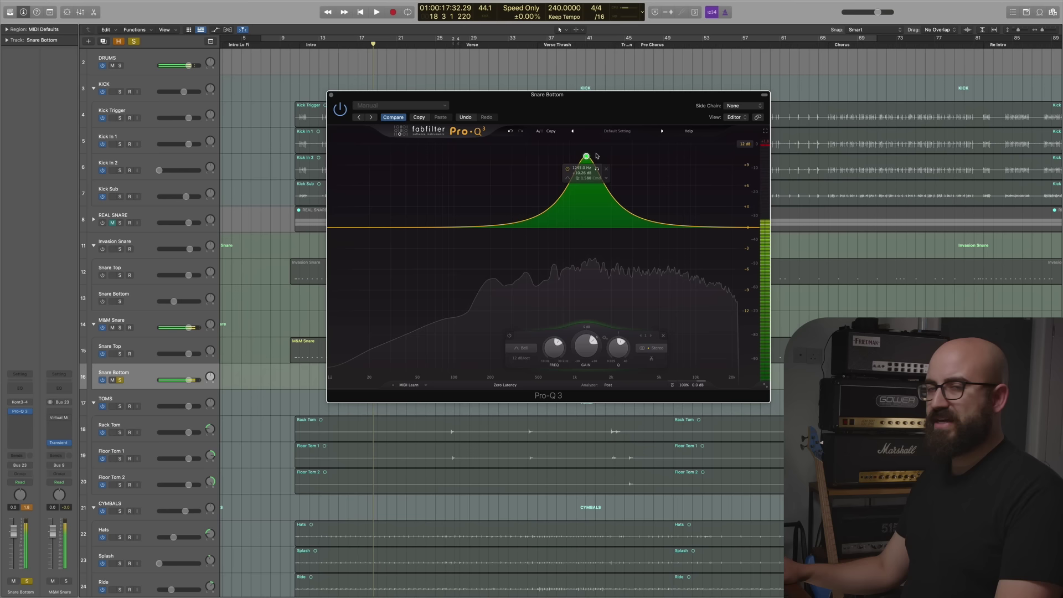
pyautogui.click(568, 169)
pyautogui.press('space')
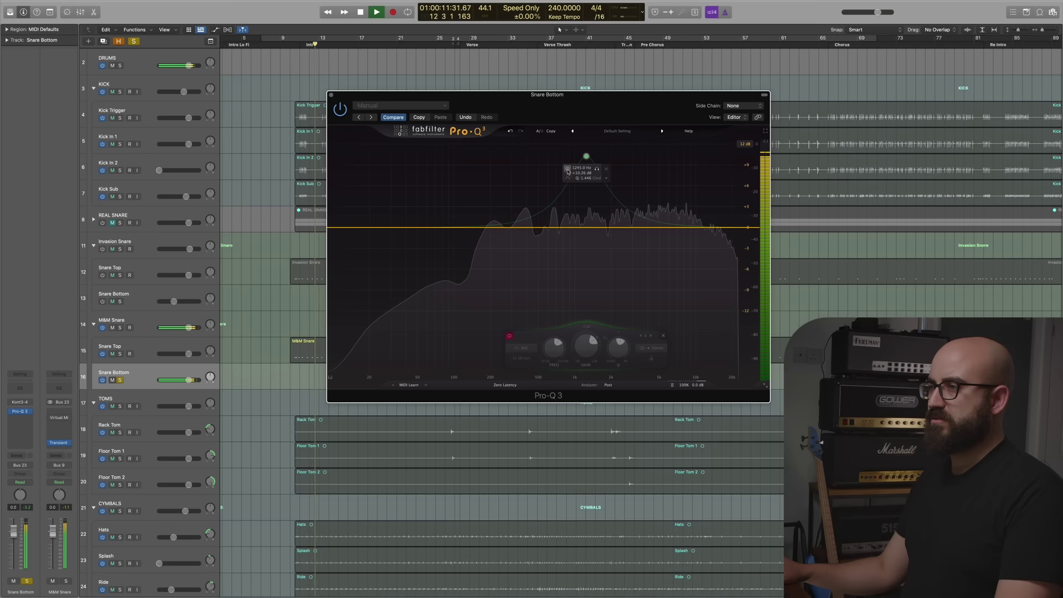
# Re-enable the Snare Bottom's 1.24 kHz band, turn it into a cut of about 6 dB, and audition it from the Intro
pyautogui.click(567, 169)
pyautogui.moveTo(588, 158); pyautogui.dragTo(589, 271)
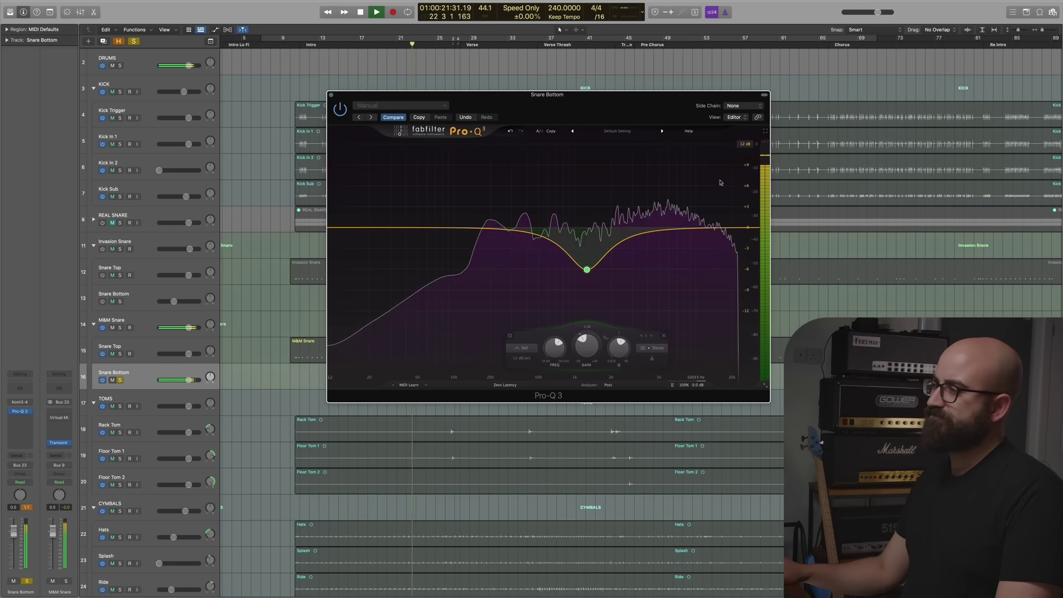
pyautogui.press('space')
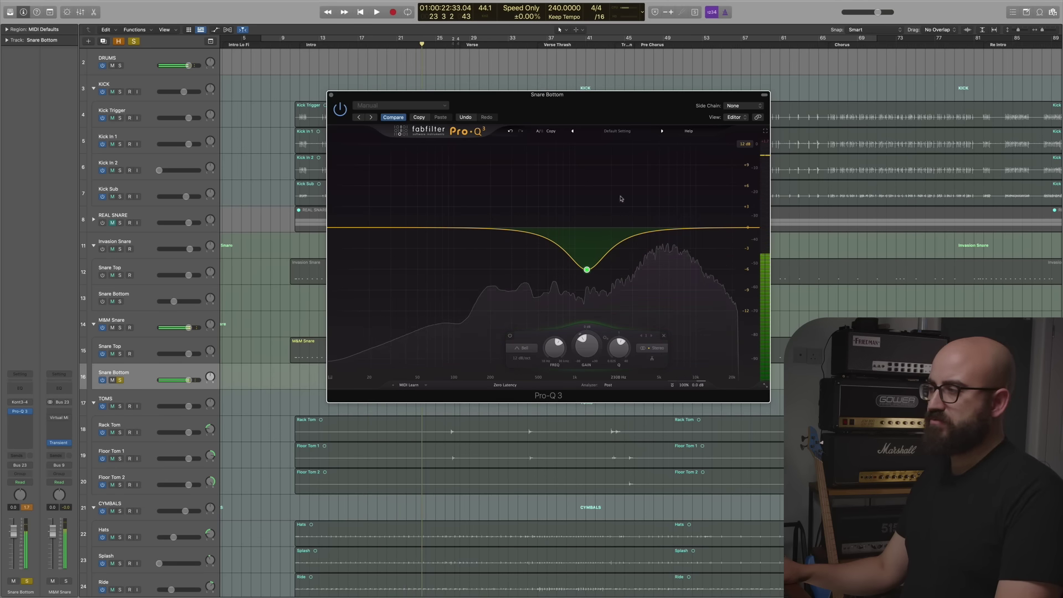
pyautogui.press('space')
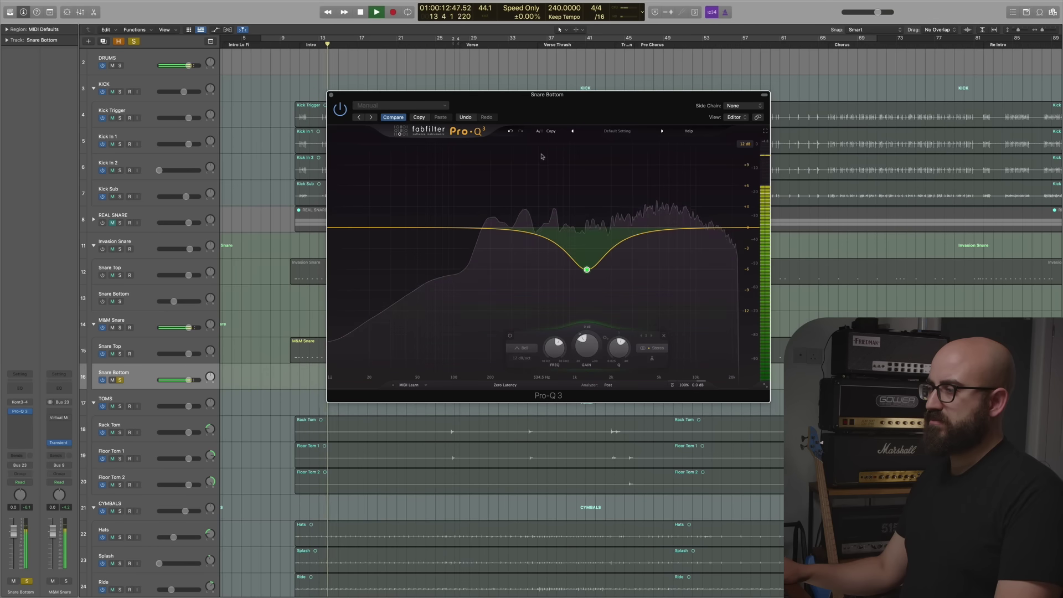
pyautogui.press('space')
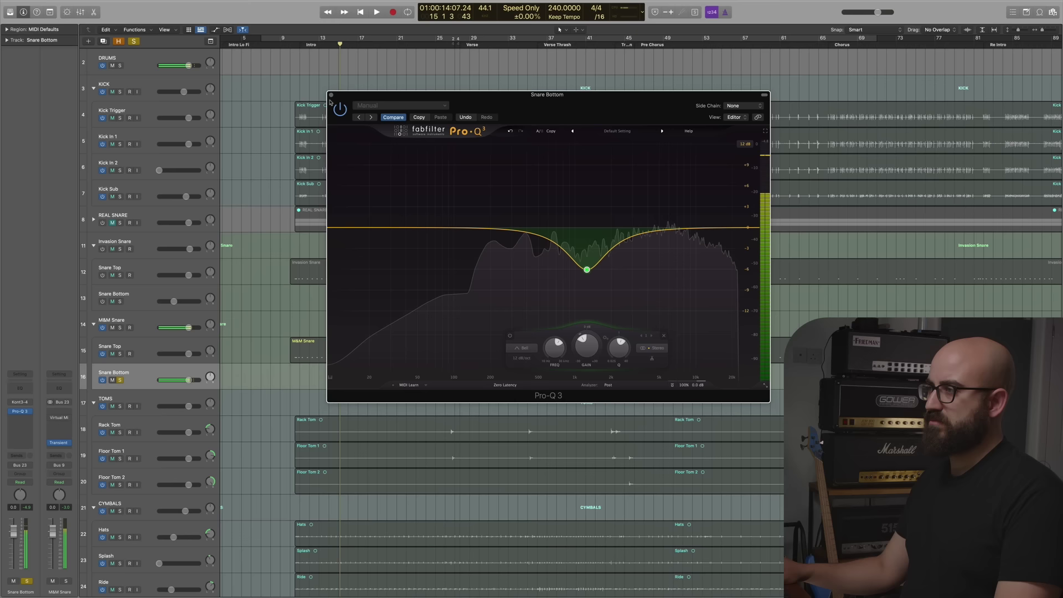
# Close the EQ, play the Snare Top and Bottom together, lower the Snare Bottom by ear, and solo the M&M Snare bus
pyautogui.click(330, 95)
pyautogui.click(120, 353)
pyautogui.press('space')
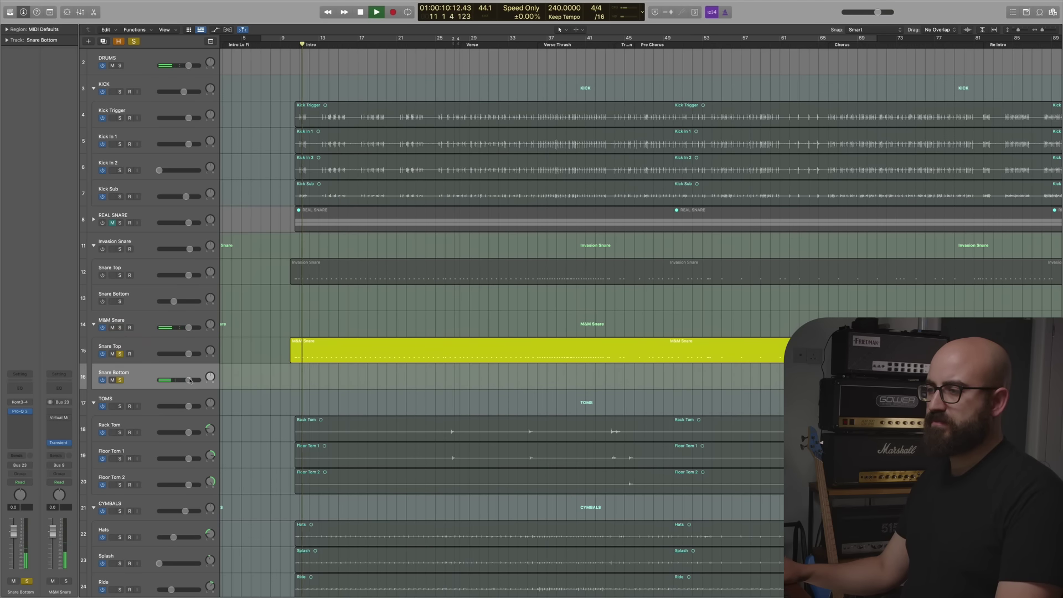
pyautogui.moveTo(184, 383)
pyautogui.mouseDown()
pyautogui.moveTo(153, 381)
pyautogui.moveTo(171, 380)
pyautogui.mouseUp()
pyautogui.click(145, 321)
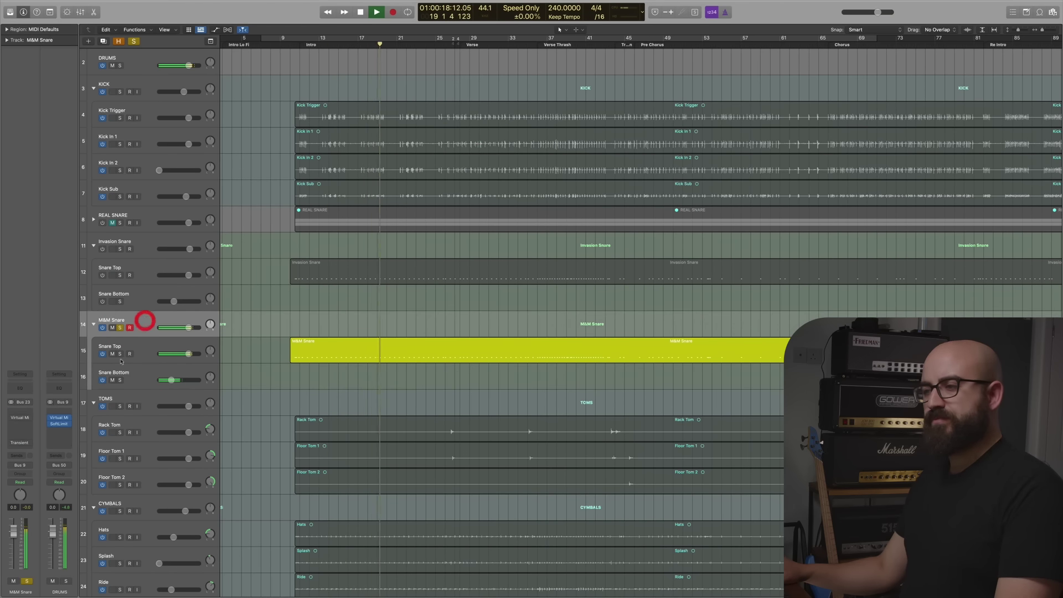
pyautogui.moveTo(13, 421)
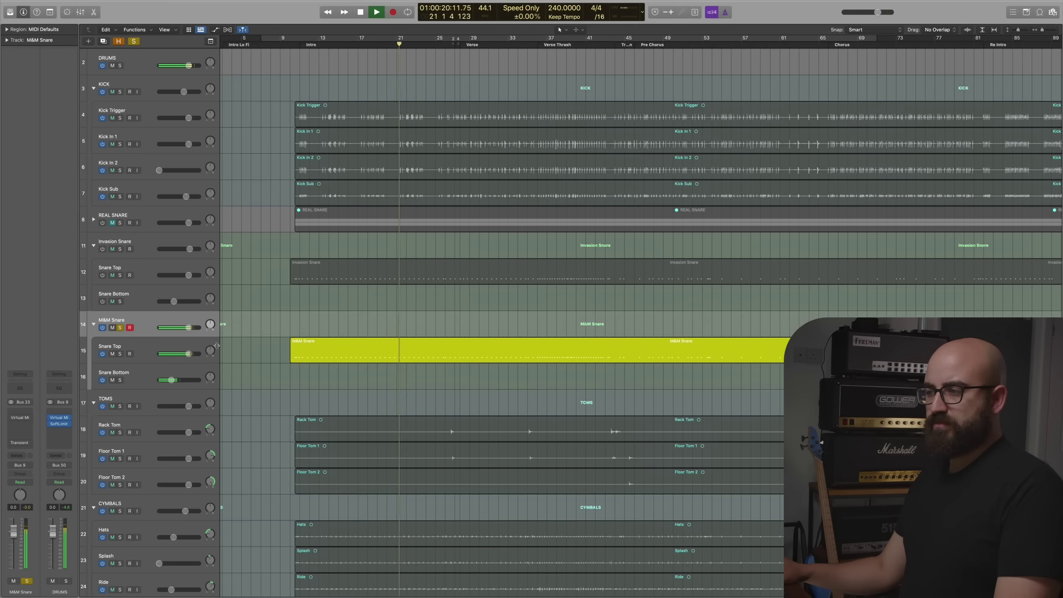
pyautogui.moveTo(170, 377); pyautogui.dragTo(170, 379)
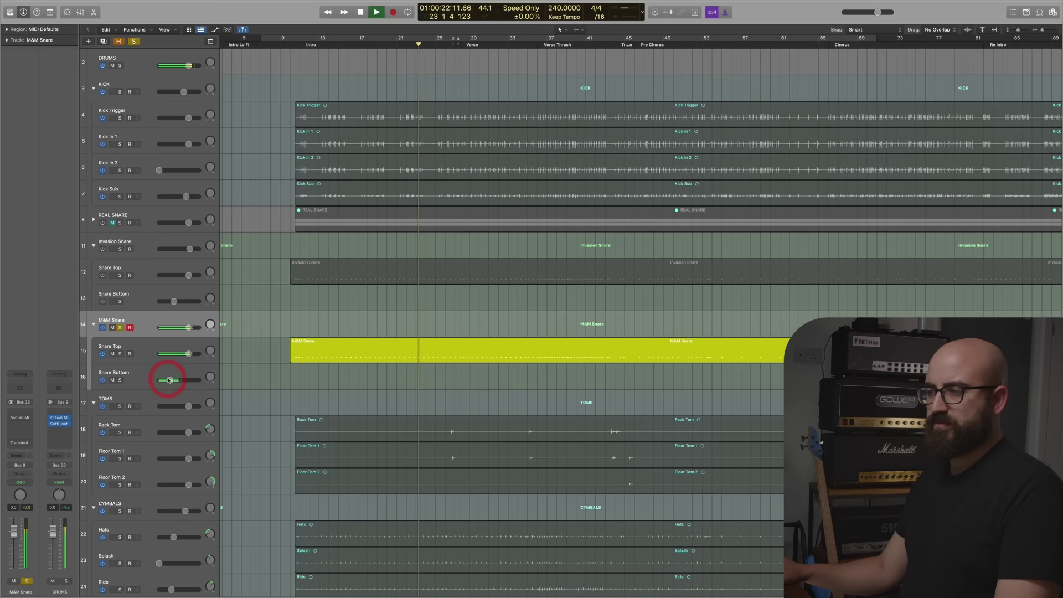
pyautogui.press('space')
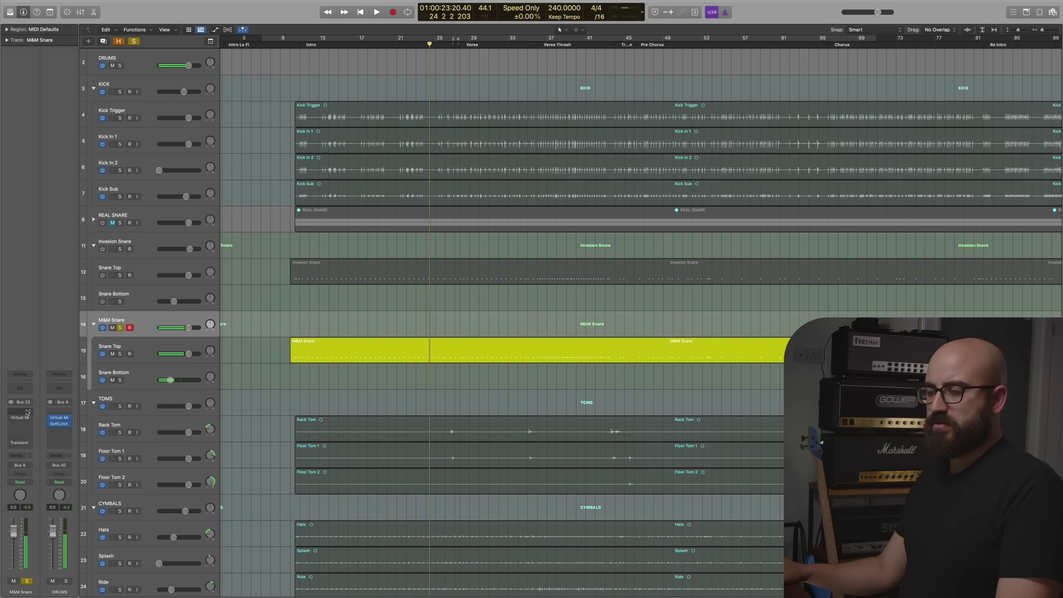
# Insert Pro-Q 3 ahead of the Virtual Mix Rack on the M&M Snare bus
pyautogui.click(24, 410)
pyautogui.click(25, 410)
pyautogui.click(25, 410)
pyautogui.moveTo(50, 428)
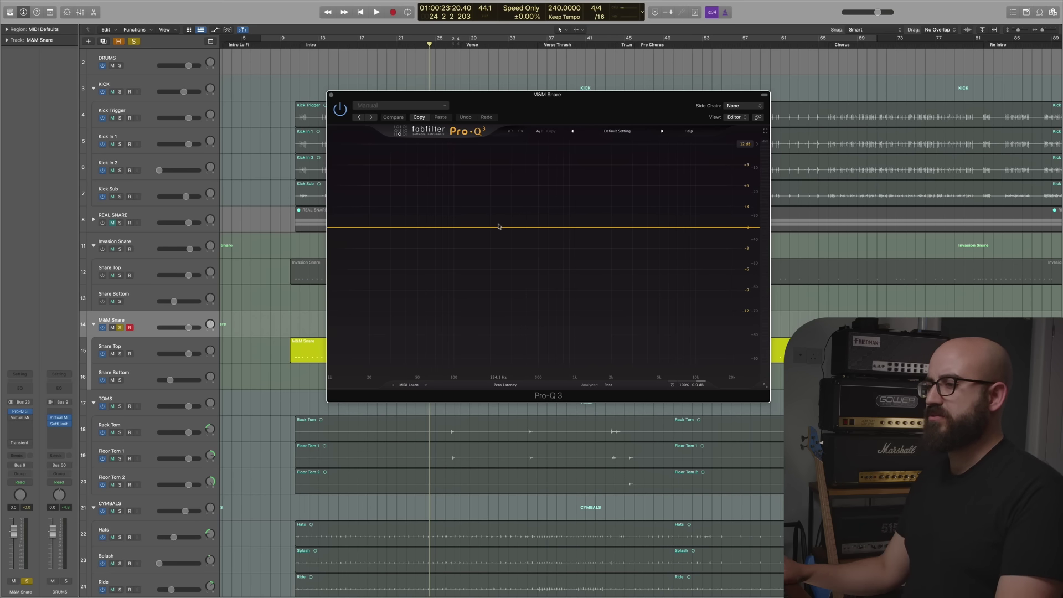
# During playback, make a narrow cut of about 5 dB near 190 Hz on the M&M Snare bus and add a flat band near 930 Hz
pyautogui.press('space')
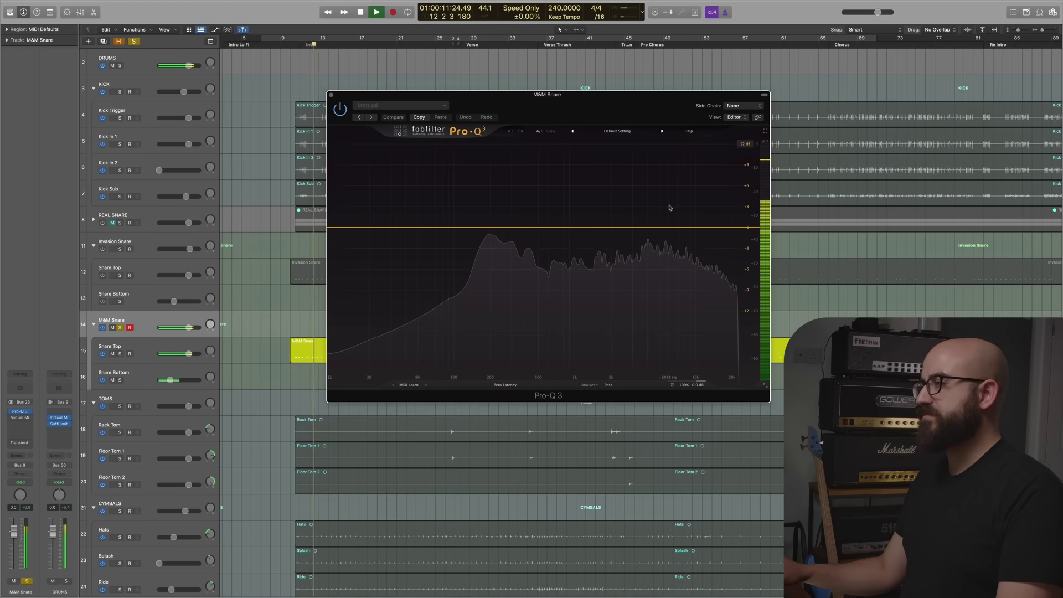
pyautogui.moveTo(486, 228); pyautogui.dragTo(499, 147)
pyautogui.moveTo(483, 355); pyautogui.dragTo(505, 361)
pyautogui.moveTo(605, 228); pyautogui.dragTo(573, 227)
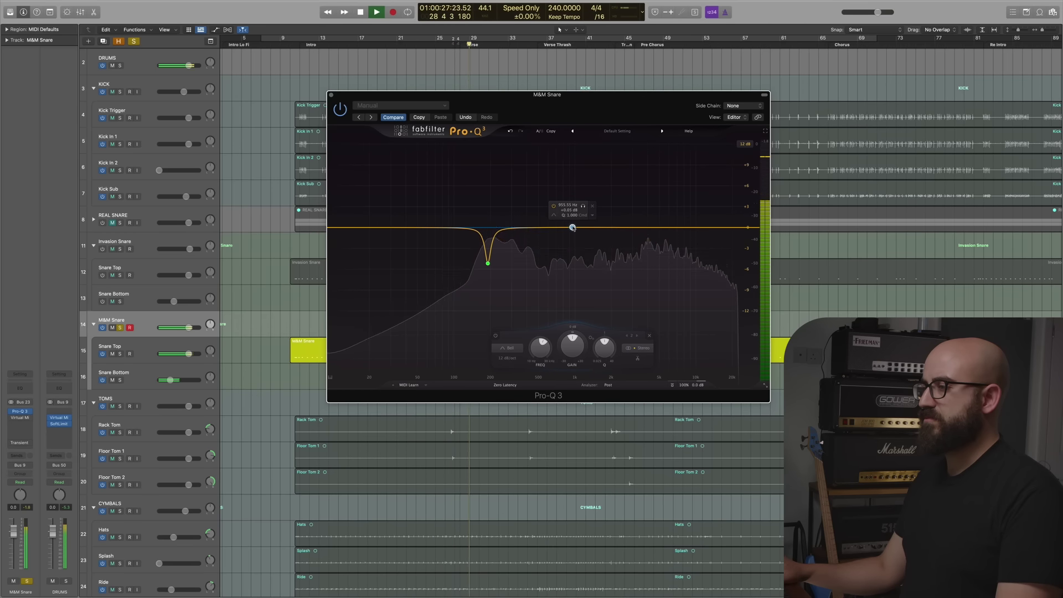
# Re-enable Transient Master on the M&M Snare bus and briefly audition the snare from the Intro
pyautogui.click(235, 335)
pyautogui.press('space')
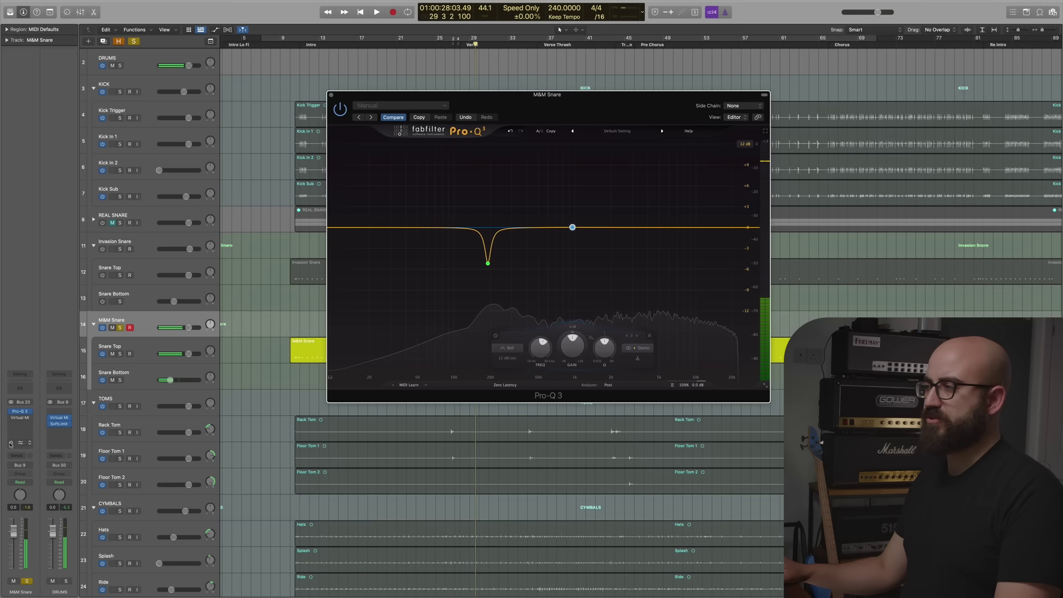
pyautogui.press('space')
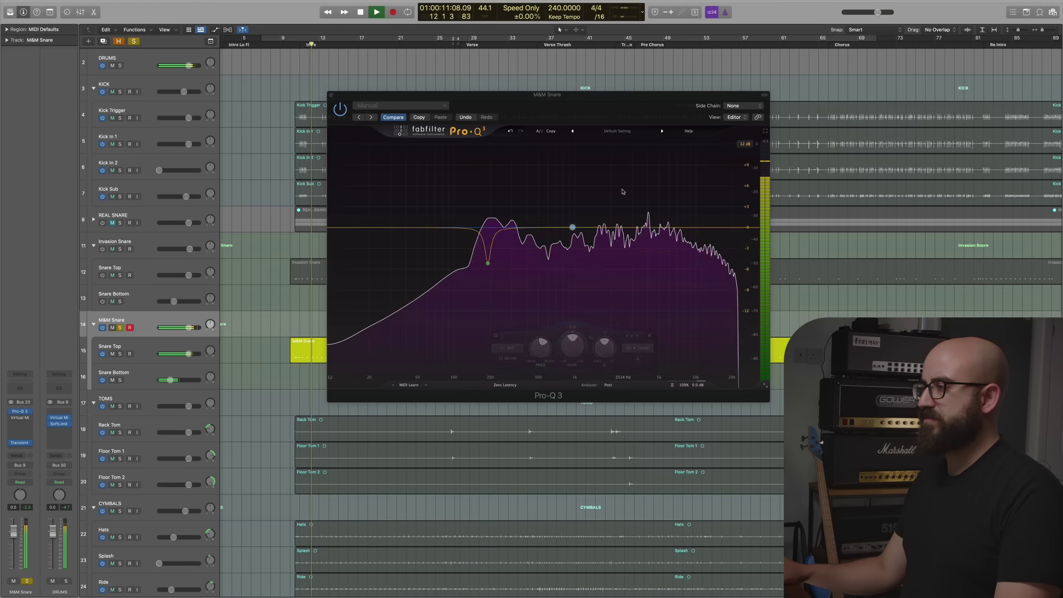
pyautogui.press('space')
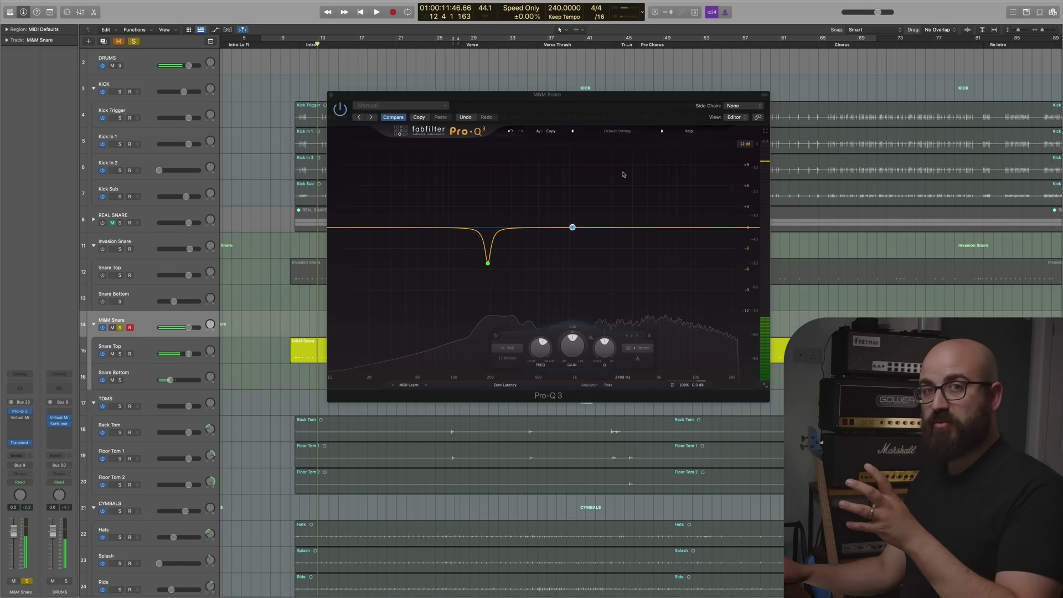
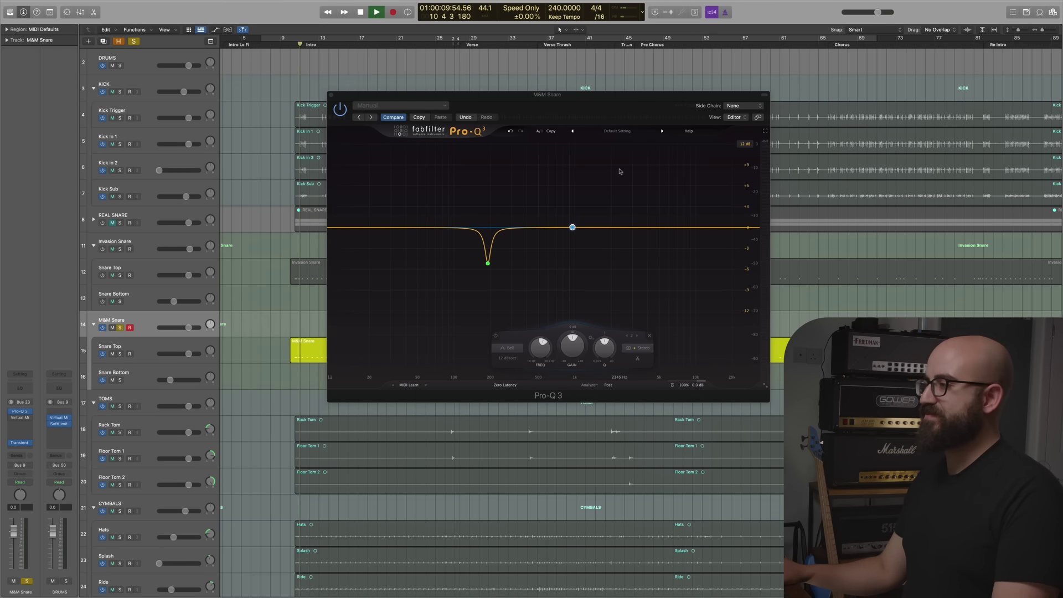
# During playback, turn the flat EQ band into a cut of about 2.5 dB near 1.75 kHz and add a 4 dB cut near 370 Hz
pyautogui.moveTo(572, 227); pyautogui.dragTo(604, 247)
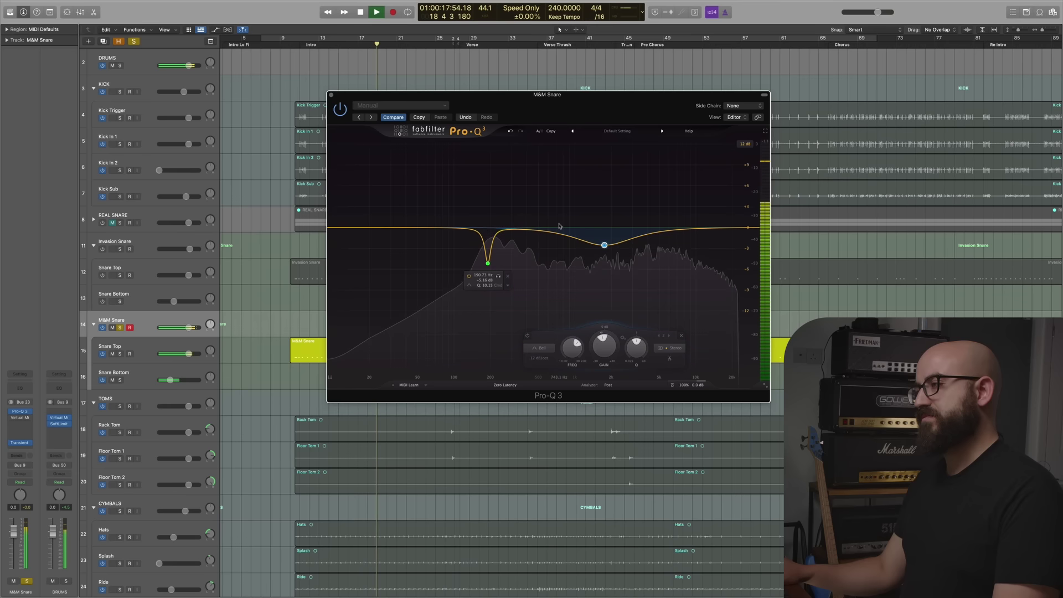
pyautogui.moveTo(543, 229)
pyautogui.mouseDown()
pyautogui.moveTo(523, 167)
pyautogui.moveTo(513, 172)
pyautogui.moveTo(525, 270)
pyautogui.moveTo(524, 257)
pyautogui.mouseUp()
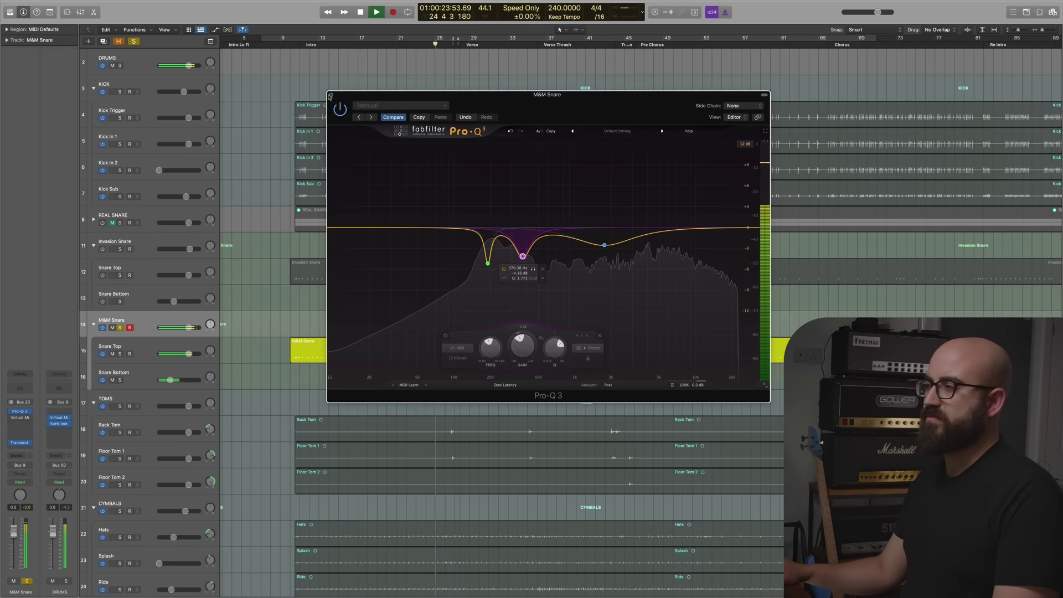
pyautogui.click(331, 96)
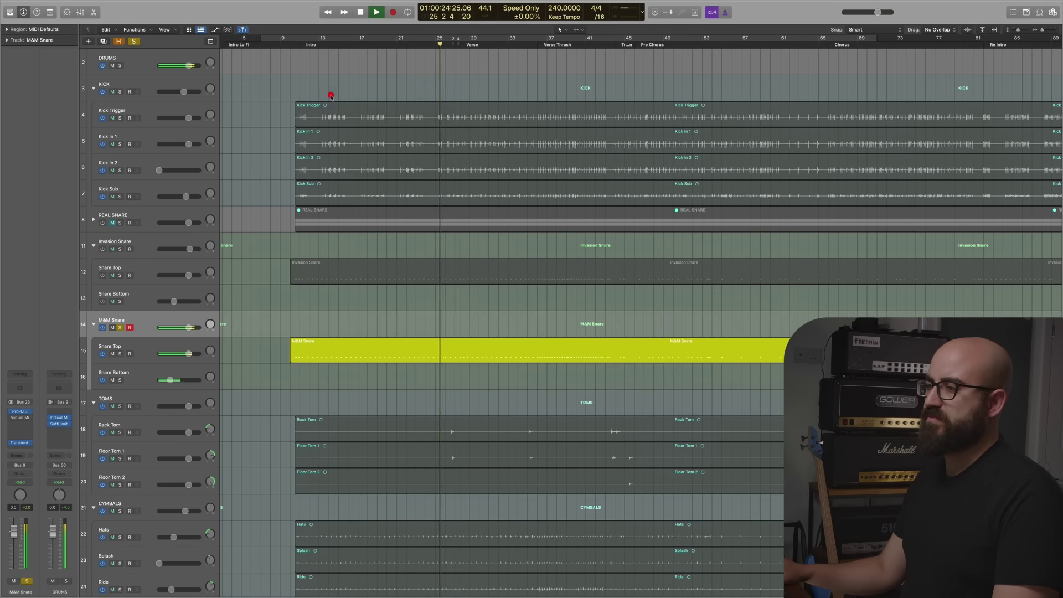
# Bypass Transient Master on the M&M Snare bus and ease its EQ cut near 190 Hz to about 2.5 dB
pyautogui.click(10, 444)
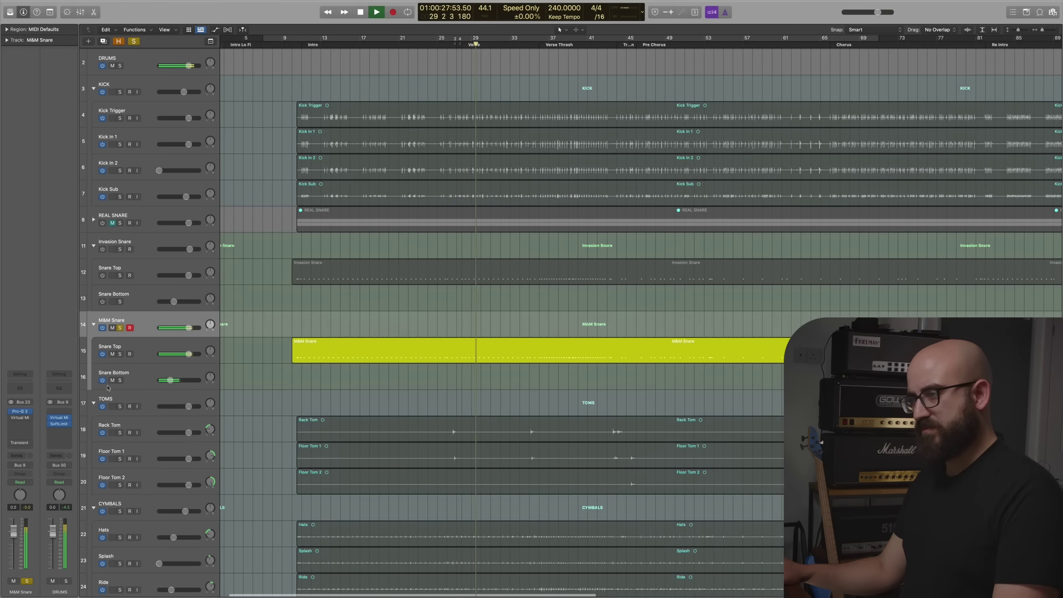
pyautogui.moveTo(170, 381)
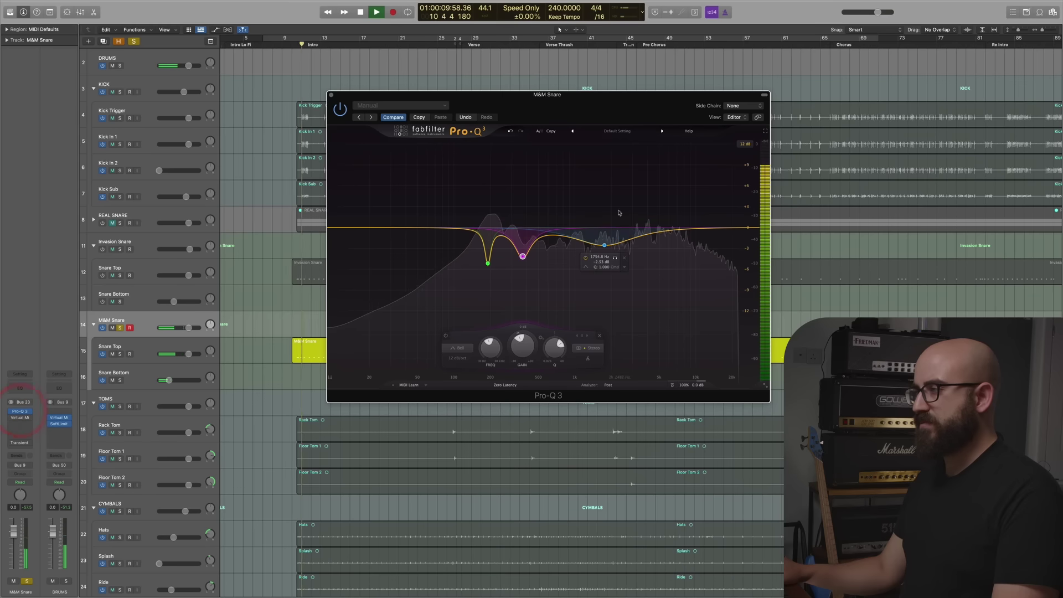
pyautogui.click(488, 263)
pyautogui.moveTo(487, 349); pyautogui.dragTo(485, 337)
pyautogui.click(331, 95)
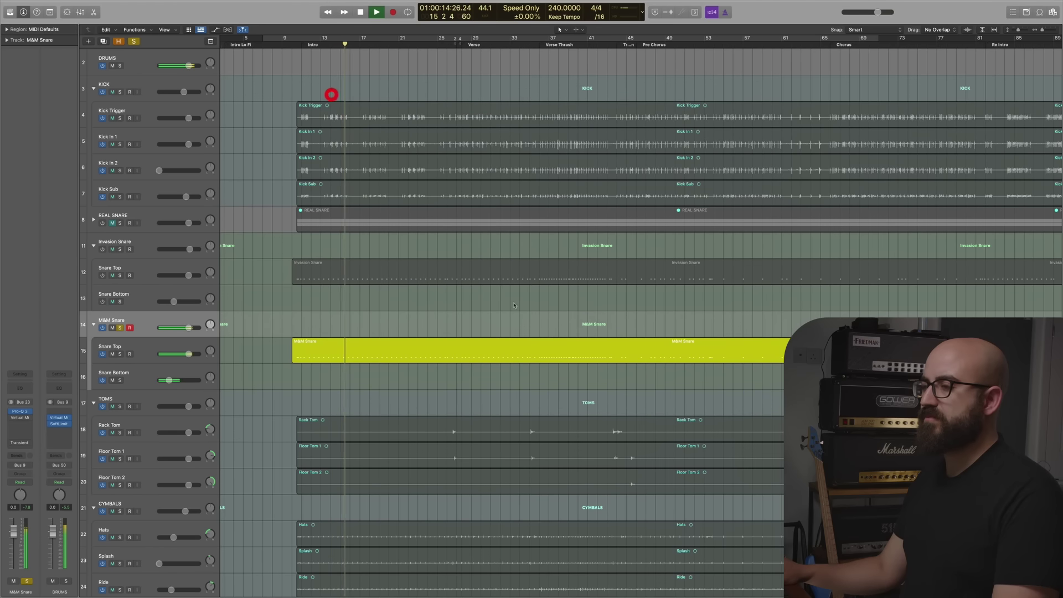
# In the M&M Snare bus's Virtual Mix Rack, adjust the FG-401 ratio, threshold and makeup by ear and raise the Hollywood saturation
pyautogui.click(21, 419)
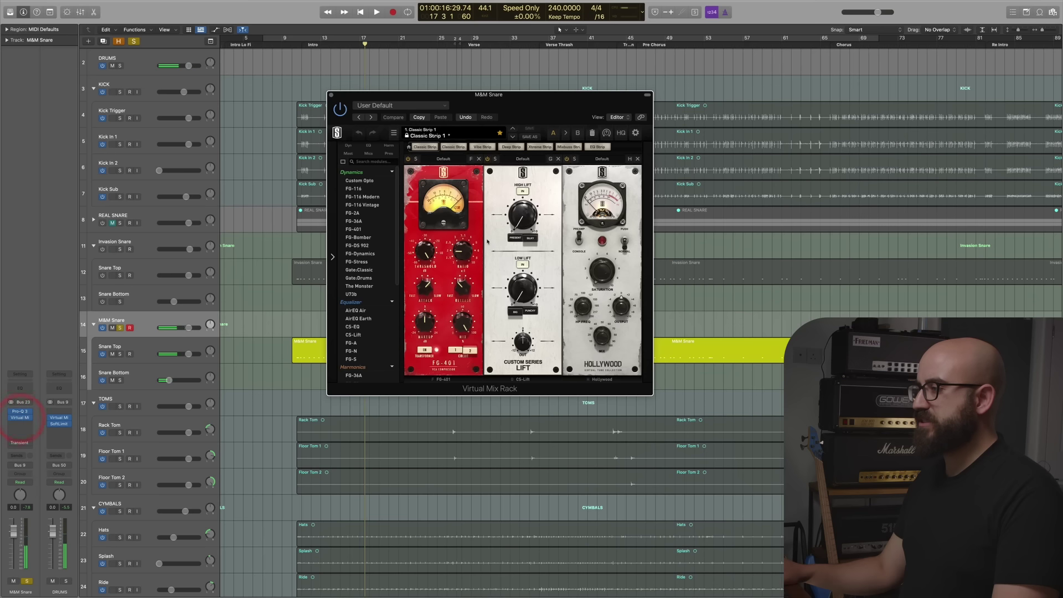
pyautogui.press('space')
pyautogui.moveTo(465, 251); pyautogui.dragTo(469, 206)
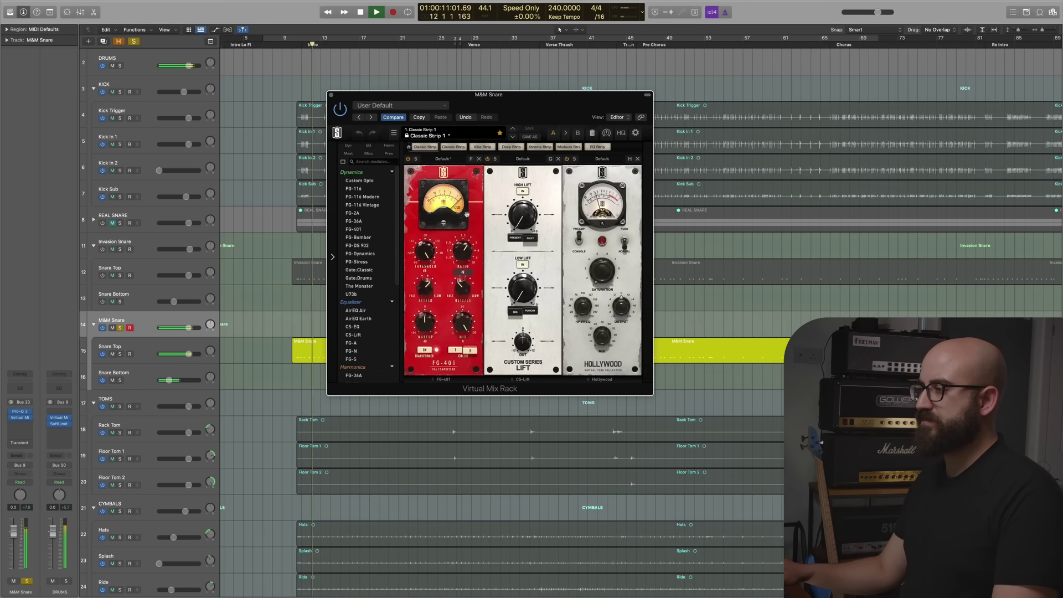
pyautogui.moveTo(425, 252); pyautogui.dragTo(422, 289)
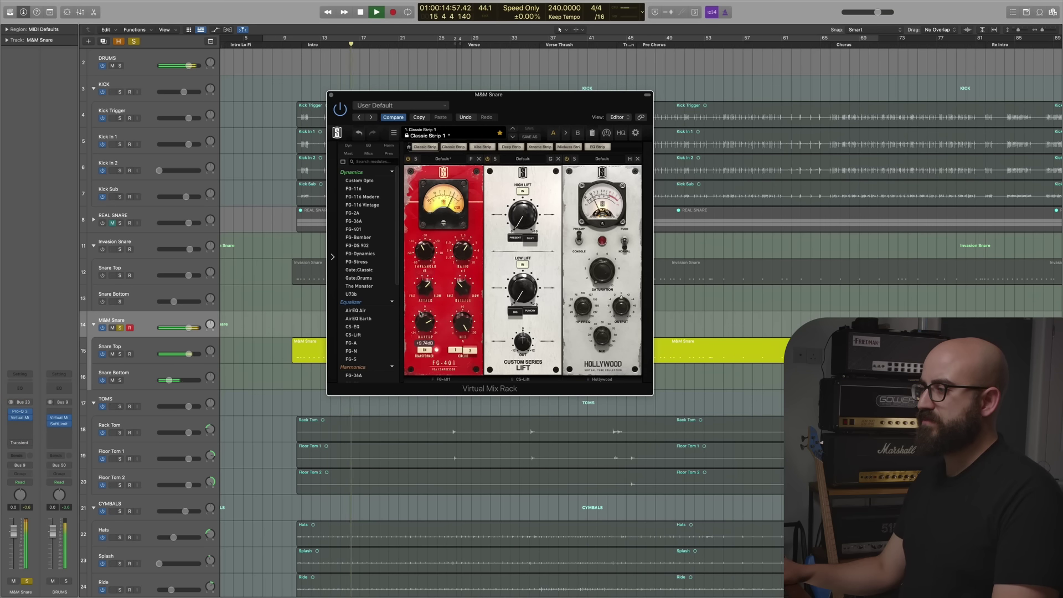
pyautogui.moveTo(606, 279); pyautogui.dragTo(615, 266)
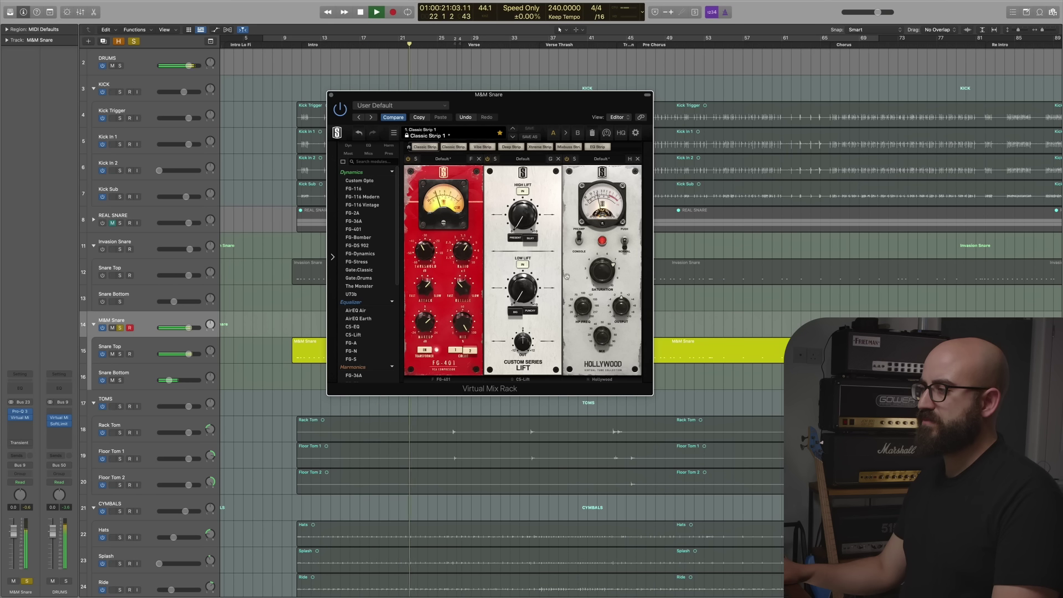
# Add a narrow EQ cut of about 3.5 dB near 390 Hz on the M&M Snare bus during playback
pyautogui.click(20, 413)
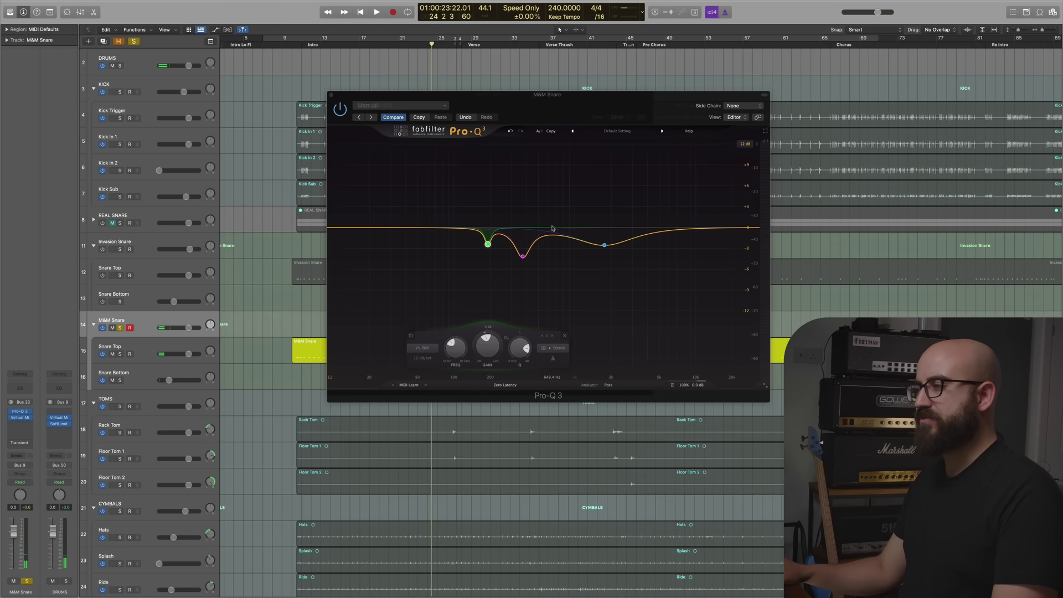
pyautogui.press('space')
pyautogui.moveTo(550, 228); pyautogui.dragTo(538, 167)
pyautogui.scroll(5, 524, 154)
pyautogui.moveTo(526, 346); pyautogui.dragTo(525, 388)
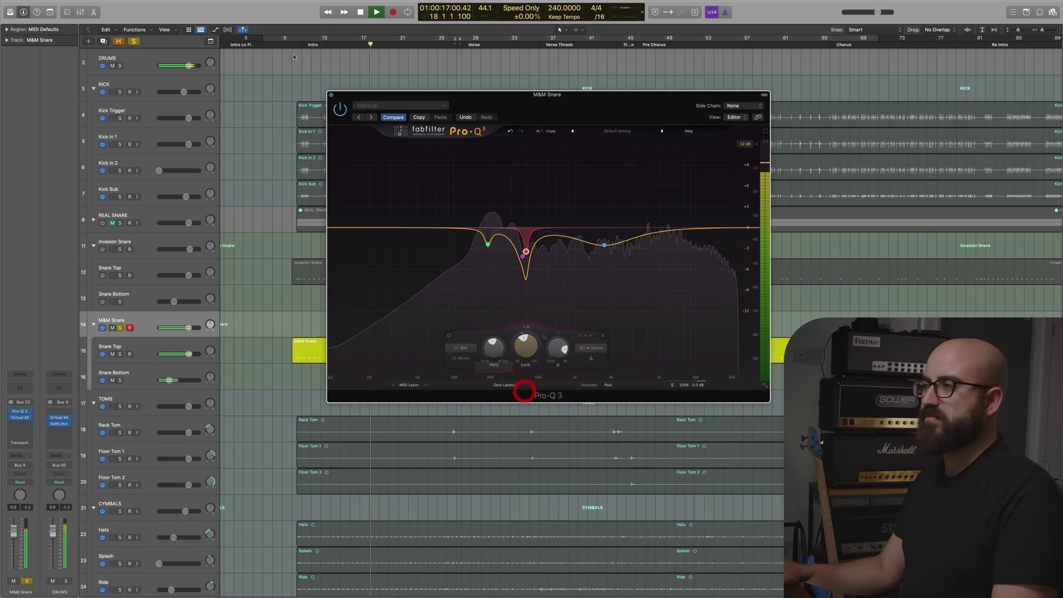
pyautogui.click(330, 96)
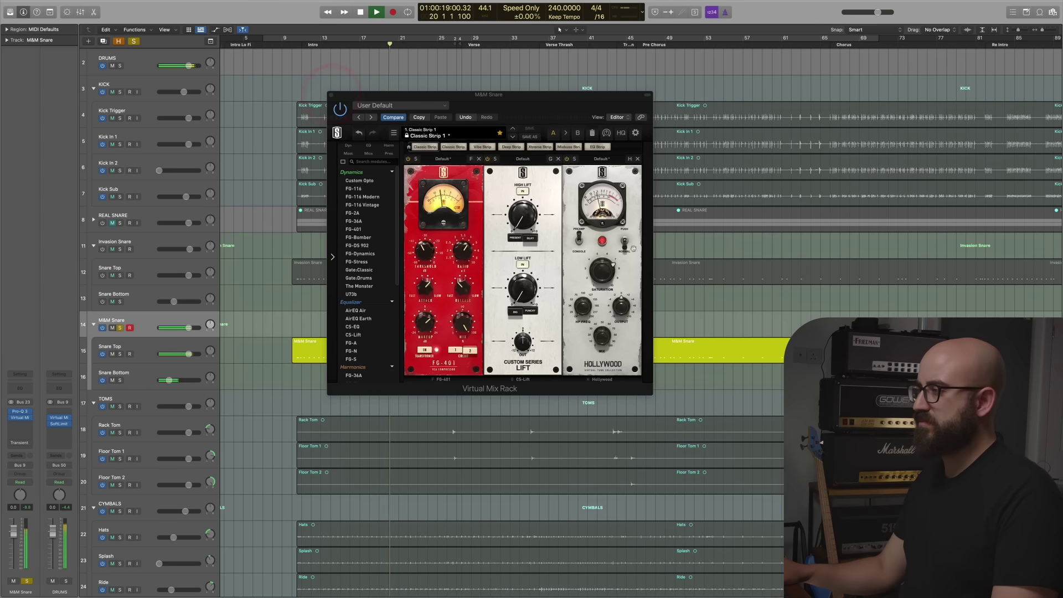
# Unsolo the M&M Snare bus and raise the CS-Lift High Lift and Hollywood saturation against the full mix
pyautogui.click(120, 328)
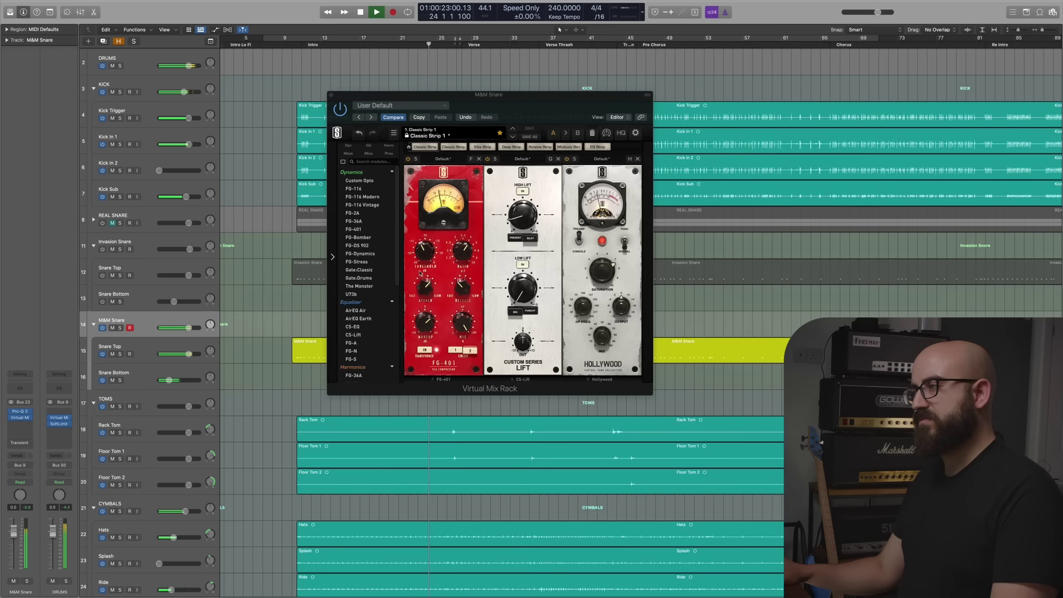
pyautogui.moveTo(519, 219); pyautogui.dragTo(520, 215)
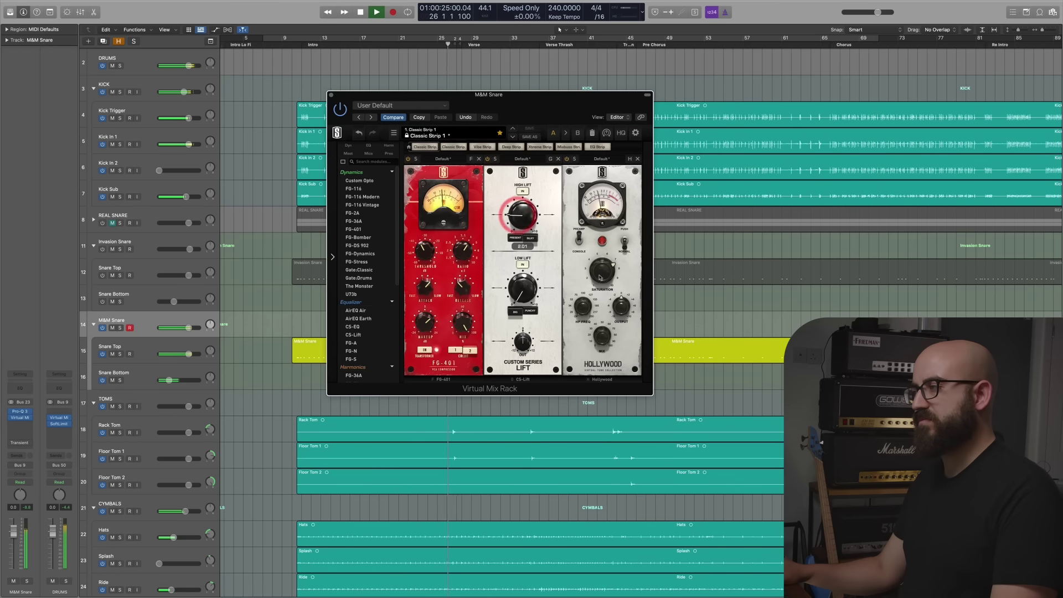
pyautogui.moveTo(600, 277); pyautogui.dragTo(604, 270)
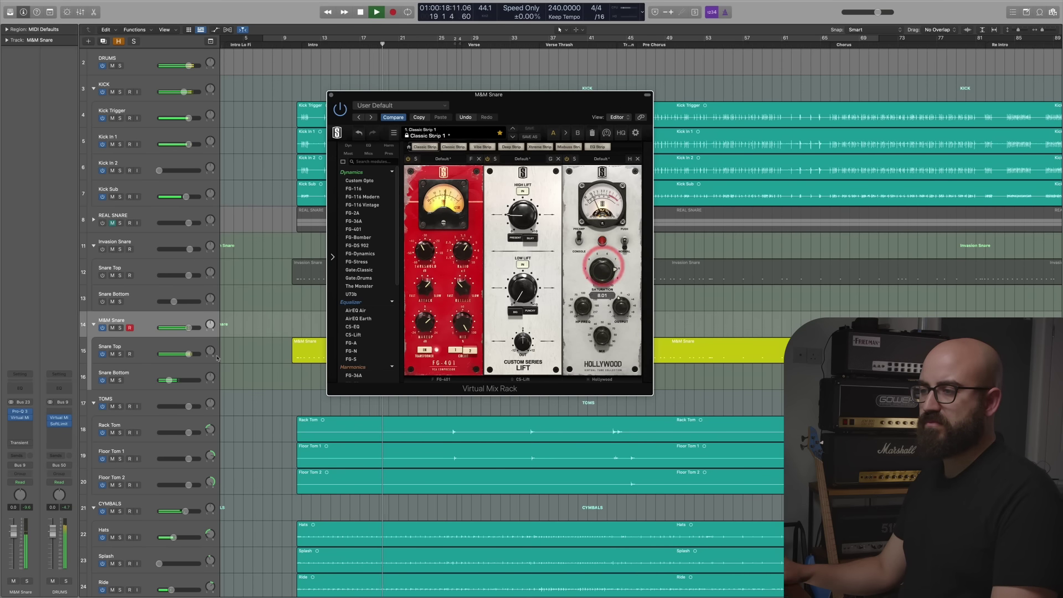
# Insert a stereo Transient Master on the M&M Snare Top, lower its attack to about -23% during playback, and close the plug-in windows
pyautogui.click(143, 348)
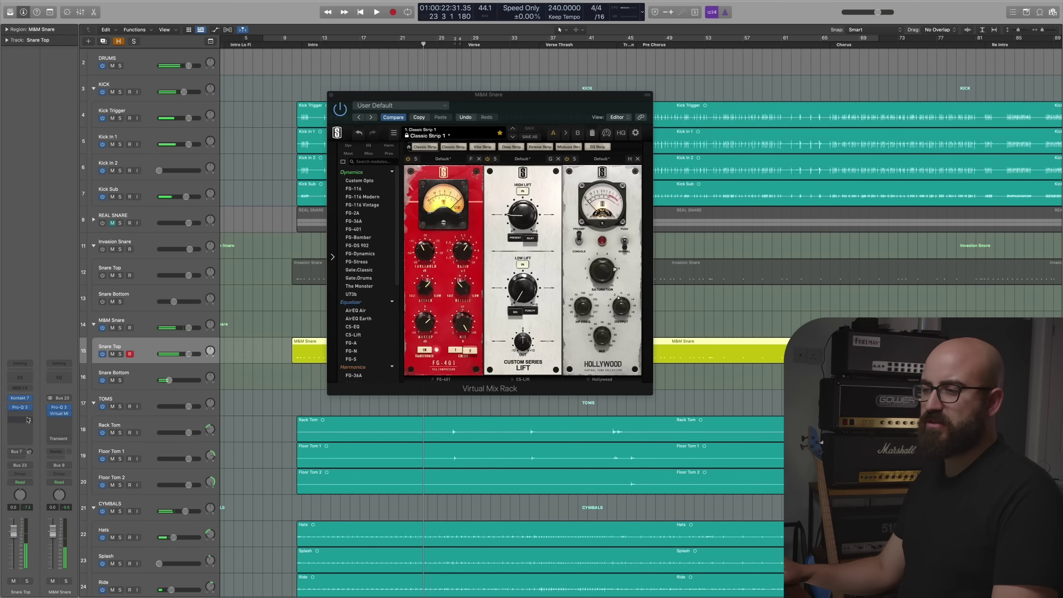
pyautogui.click(23, 414)
pyautogui.moveTo(35, 438)
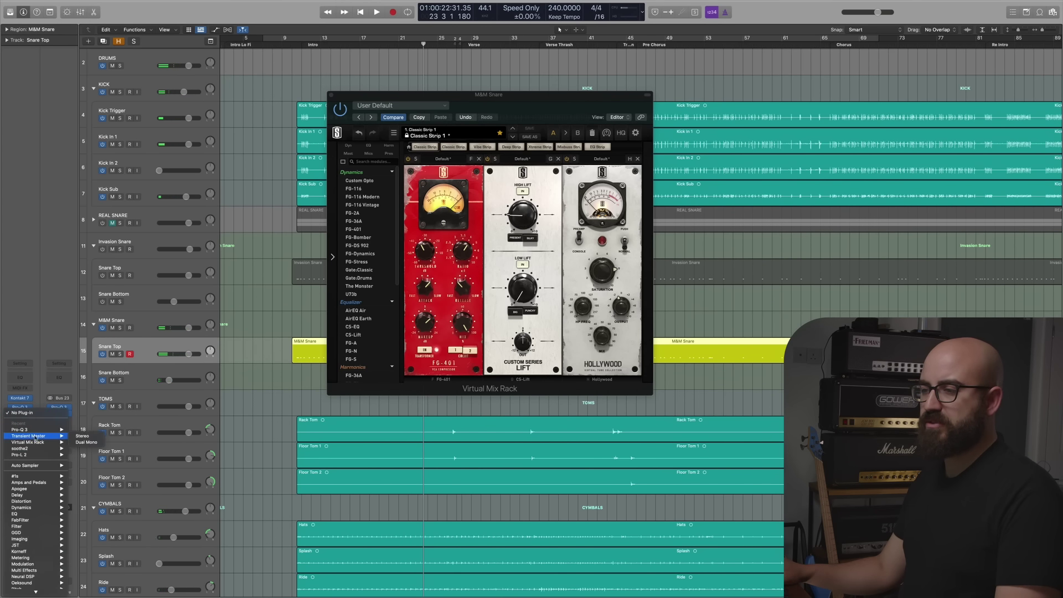
pyautogui.click(82, 437)
pyautogui.press('space')
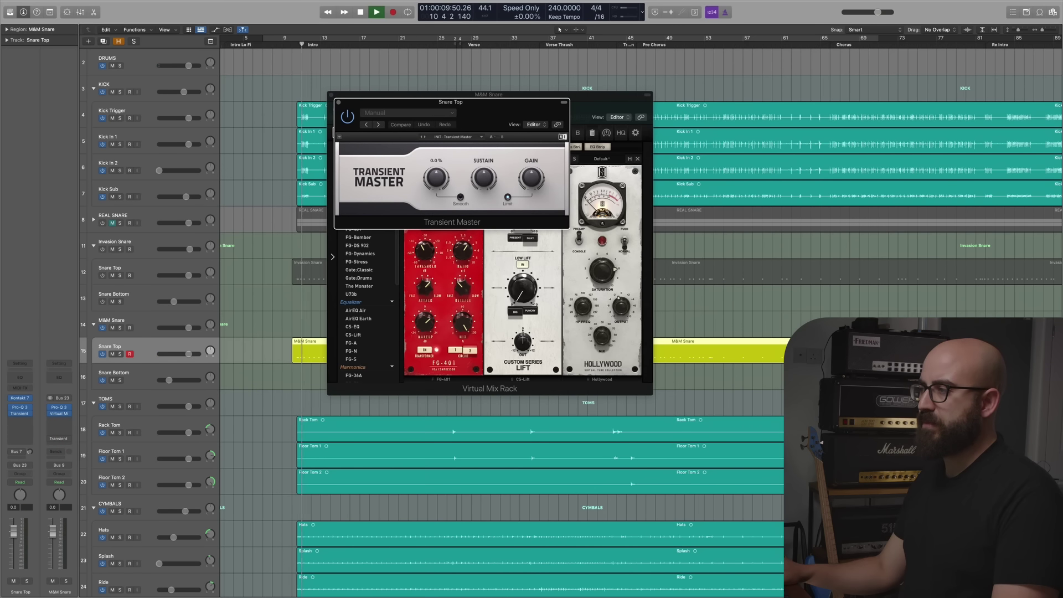
pyautogui.moveTo(435, 180); pyautogui.dragTo(435, 189)
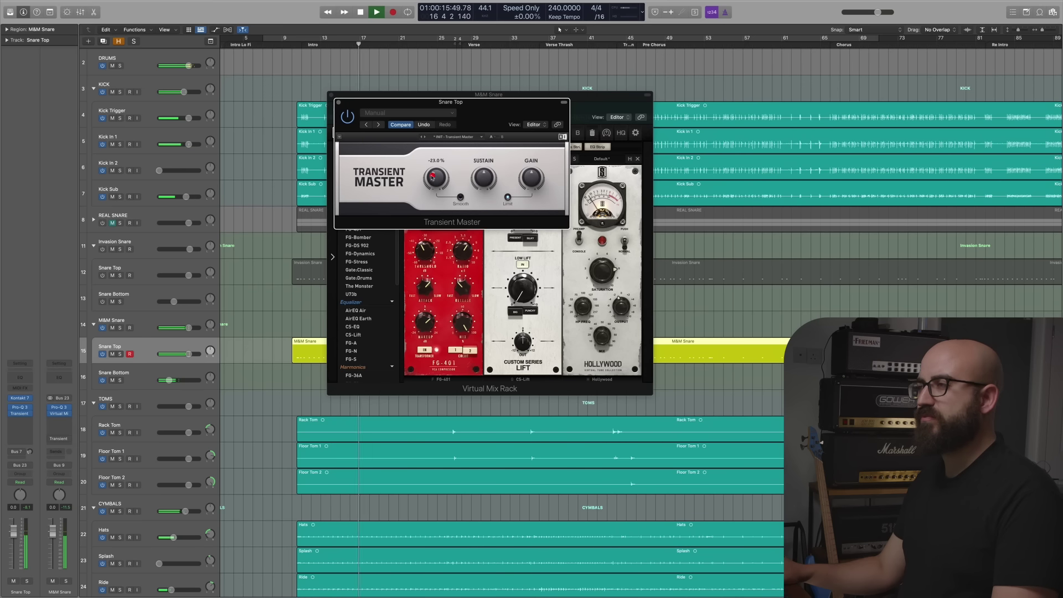
pyautogui.click(338, 102)
pyautogui.click(331, 96)
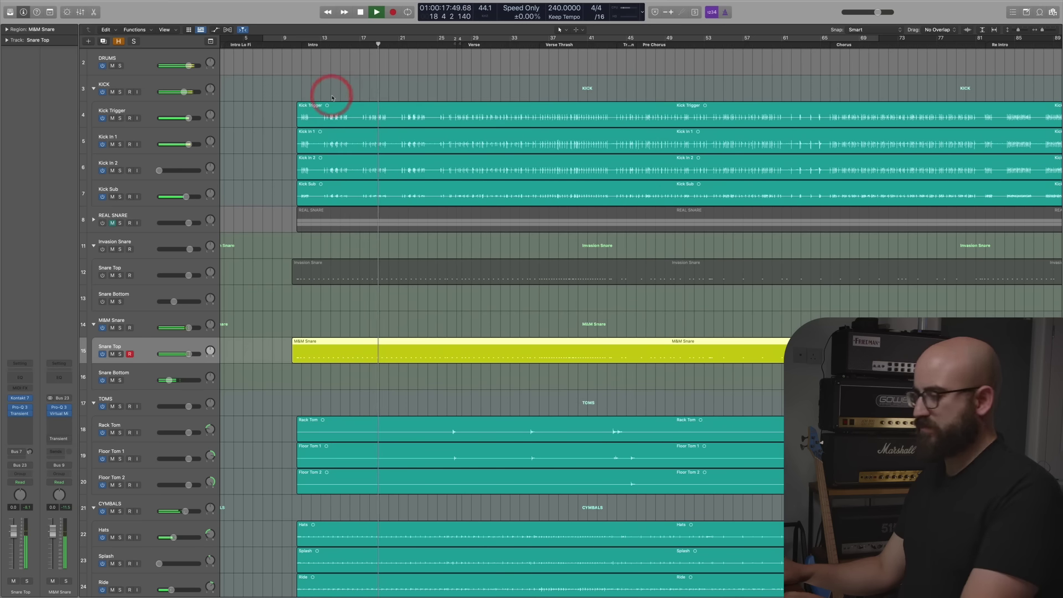
# Fine-tune the M&M Snare Bottom volume by ear against the full kit
pyautogui.scroll(-2, 222, 277)
pyautogui.scroll(3, 128, 411)
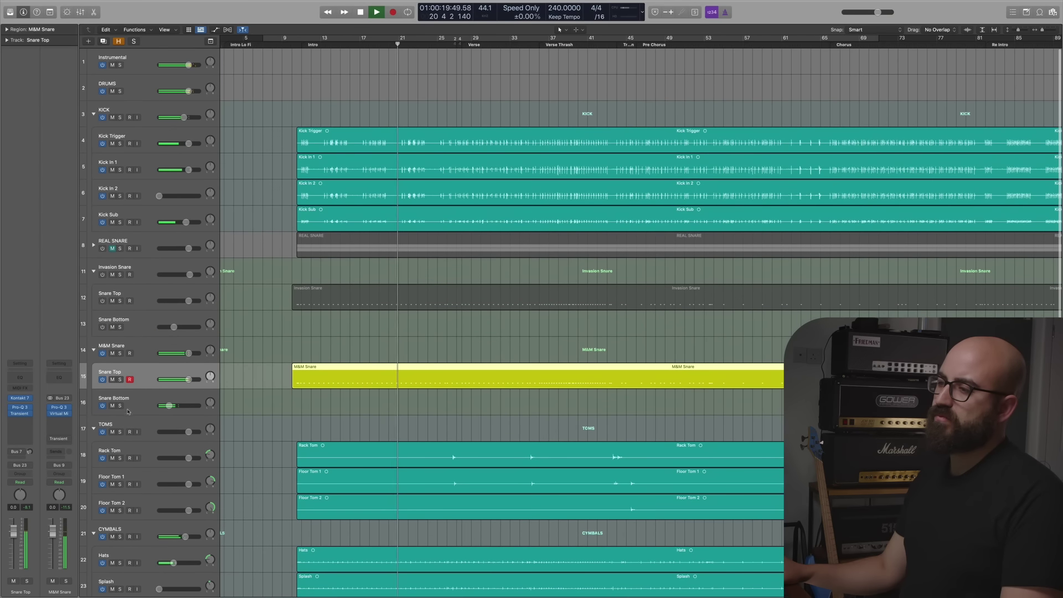
pyautogui.moveTo(169, 406); pyautogui.dragTo(171, 406)
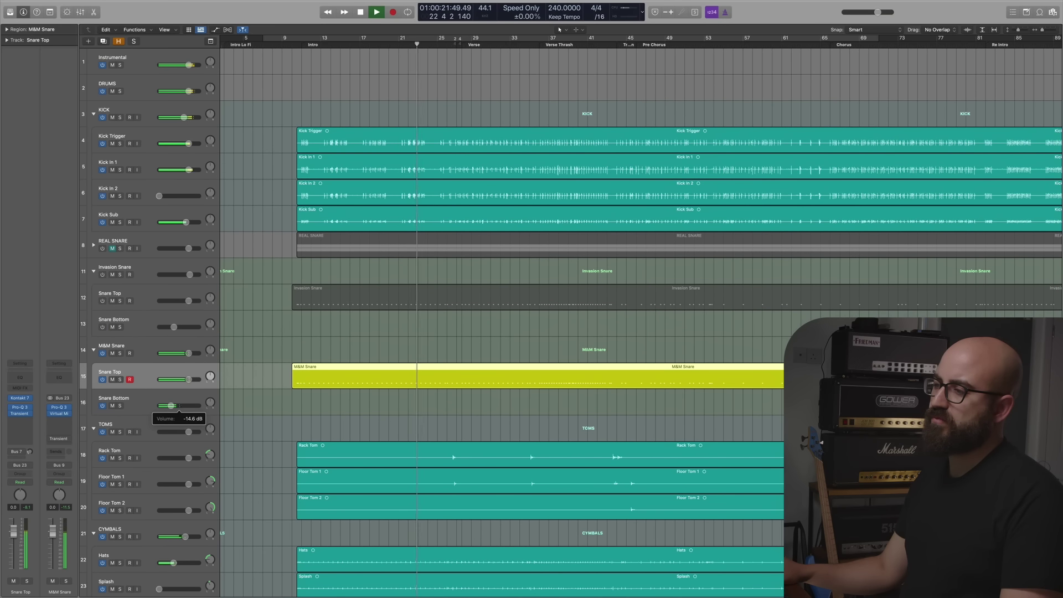
pyautogui.click(170, 406)
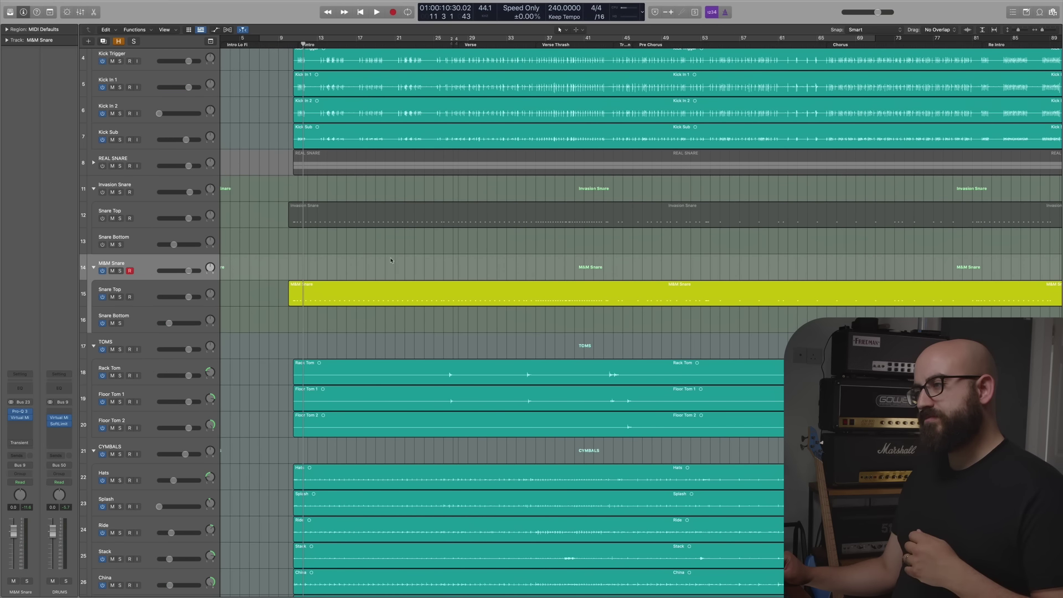
# Raise the CS-Lift High Lift further in the M&M Snare bus's Virtual Mix Rack and audition it from the Intro
pyautogui.hscroll(-1, 391, 260)
pyautogui.click(20, 418)
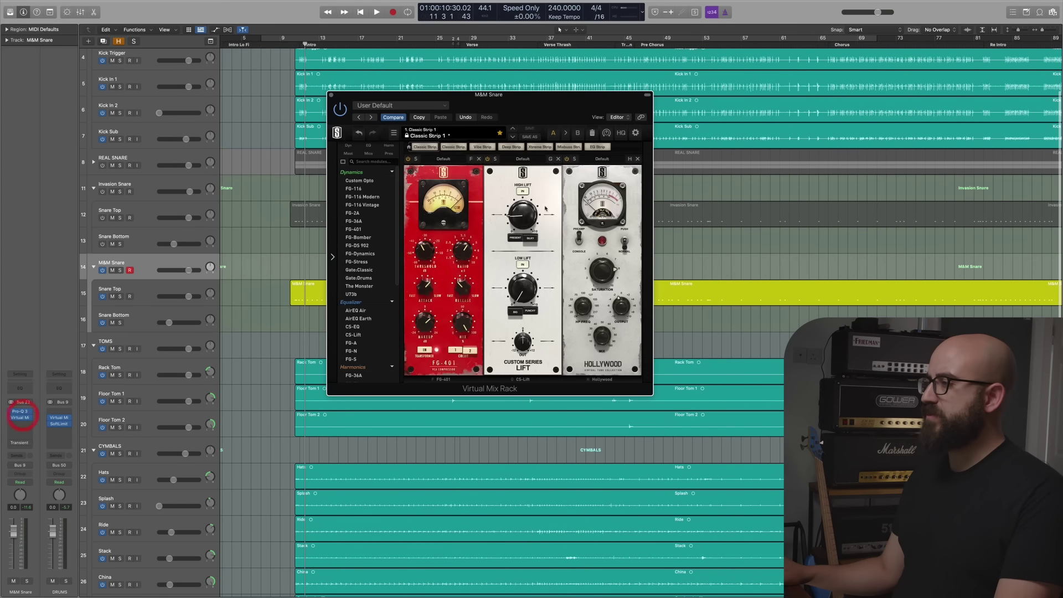
pyautogui.moveTo(521, 224); pyautogui.dragTo(519, 211)
pyautogui.press('space')
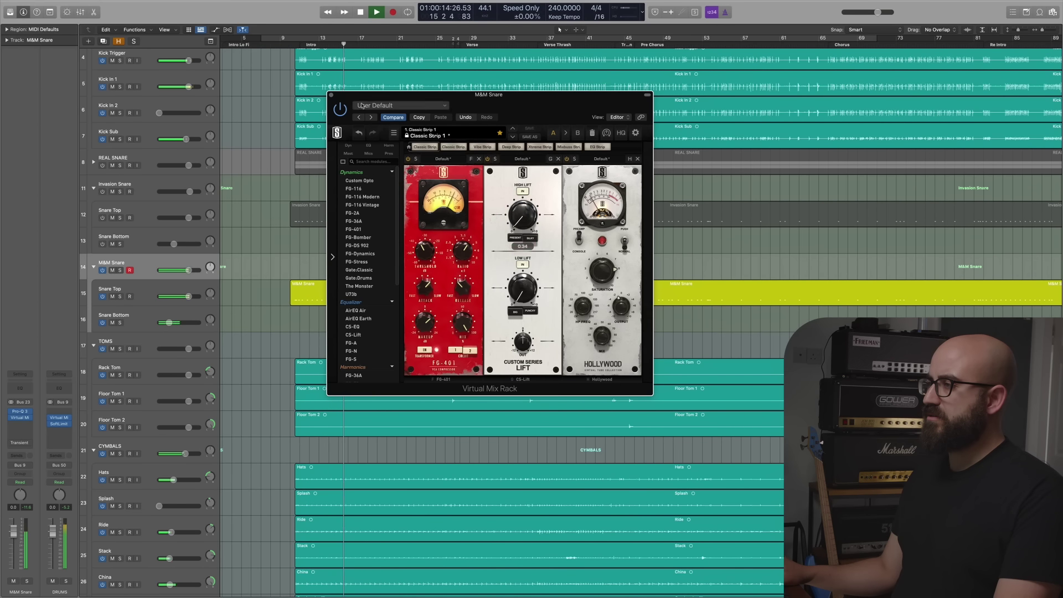
pyautogui.click(332, 95)
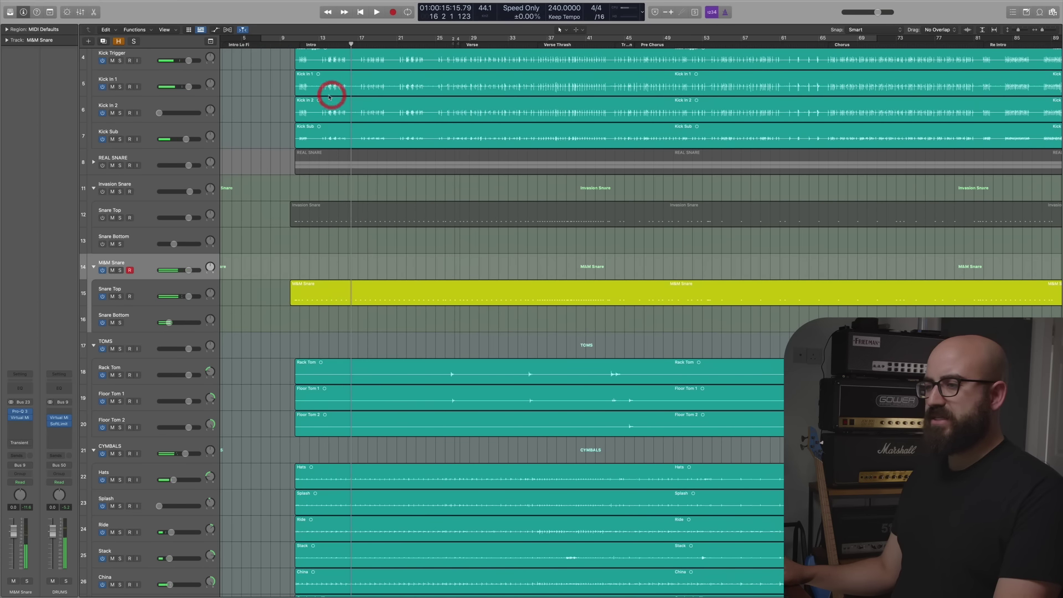
# Add a broad EQ cut of about 3 dB near 5 kHz on the M&M Snare bus
pyautogui.click(21, 412)
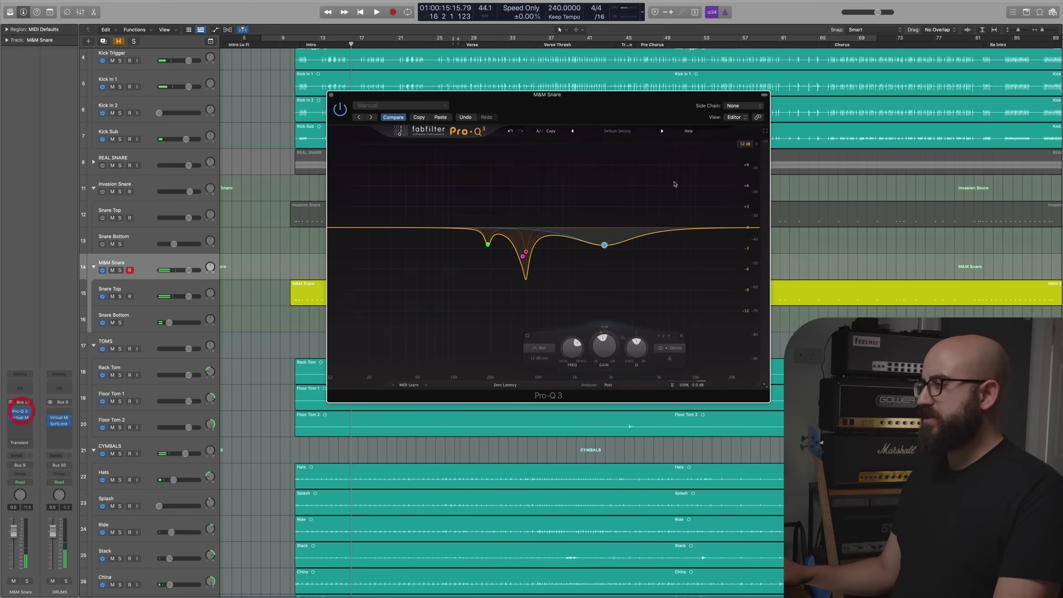
pyautogui.click(668, 227)
pyautogui.moveTo(668, 226); pyautogui.dragTo(661, 252)
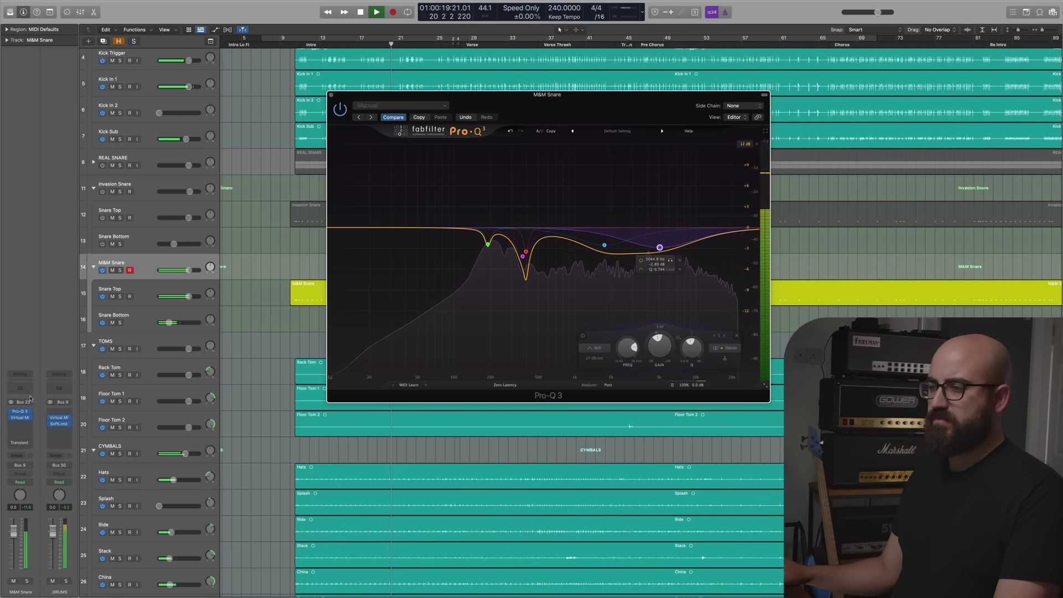
# Readjust the M&M Snare bus's CS-Lift High Lift to 1.53 during playback and close both plug-in windows
pyautogui.click(20, 419)
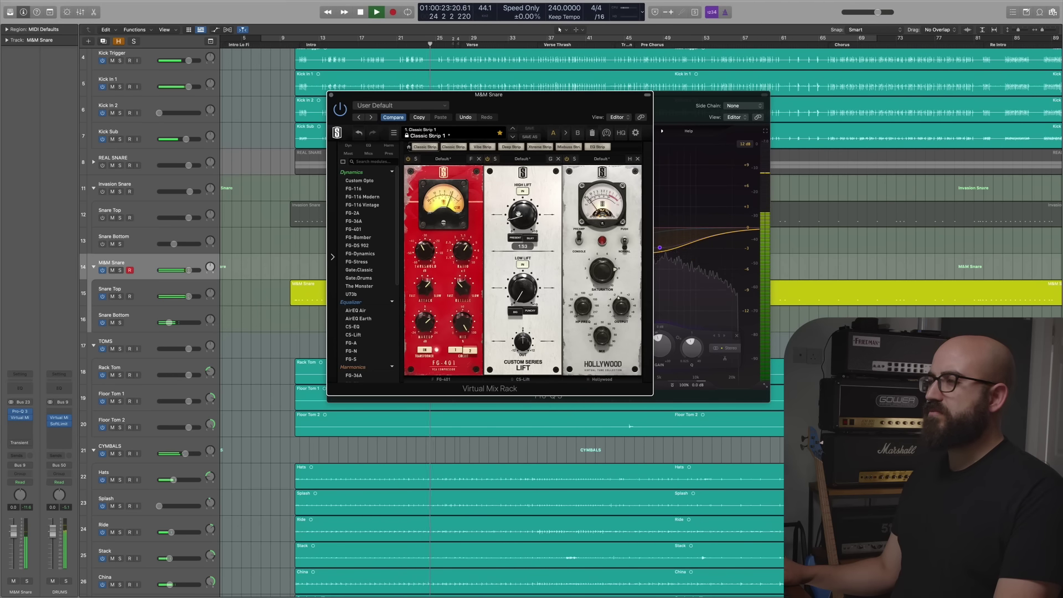
pyautogui.click(332, 95)
pyautogui.click(332, 95)
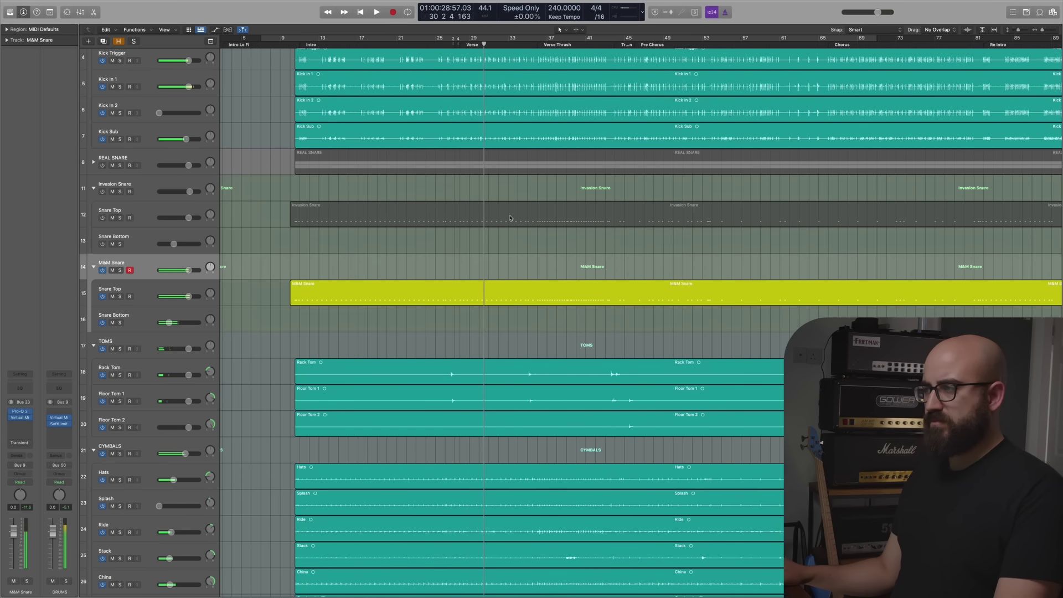
# Play the kit from the Intro with the M&M Snare and briefly review the channel strips in the mixer
pyautogui.press('space')
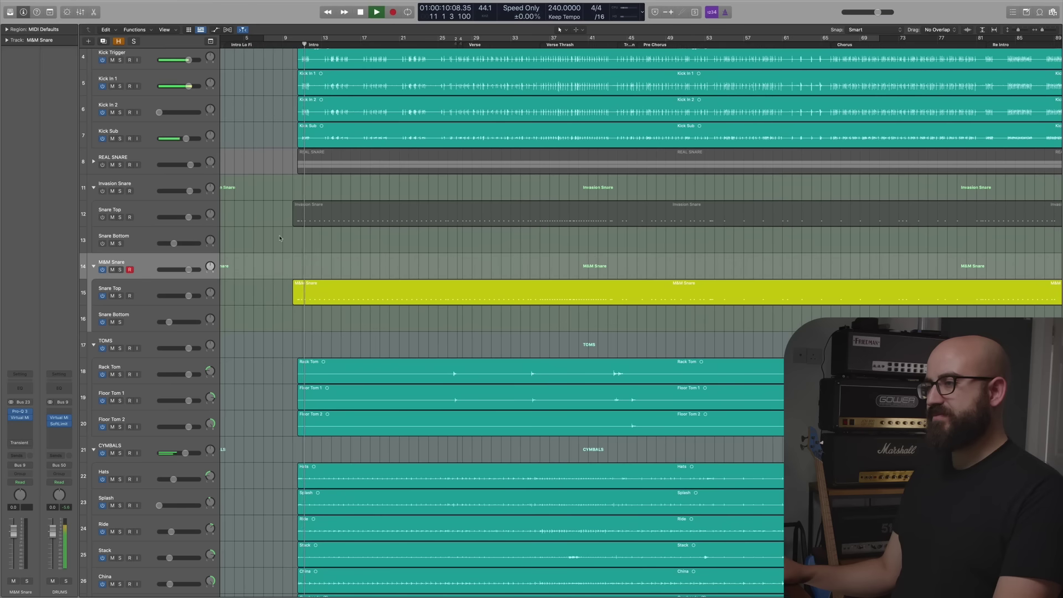
pyautogui.press('x')
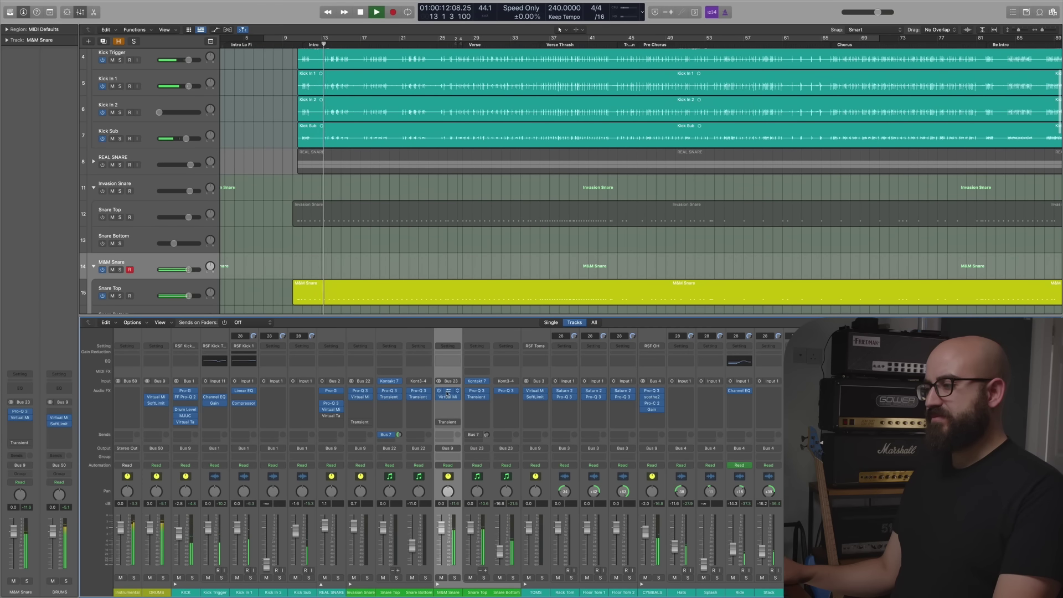
pyautogui.press('x')
pyautogui.press('space')
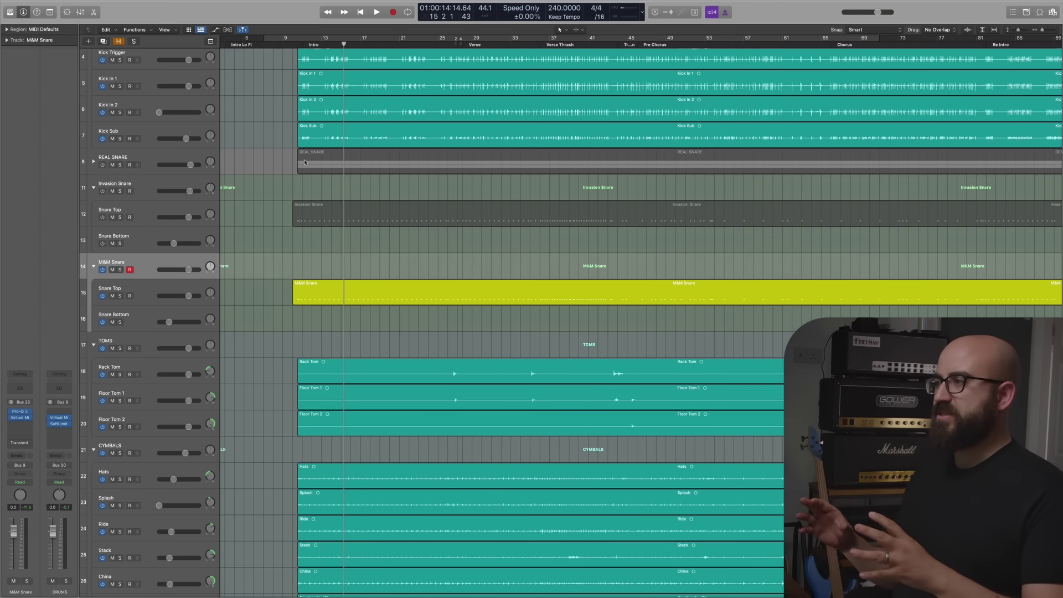
# Bypass the Pro-Q 3, Virtual Mix Rack and transient plug-ins across the M&M Snare bus, Snare Top and Snare Bottom, and audition the unprocessed snare
pyautogui.scroll(-1, 323, 177)
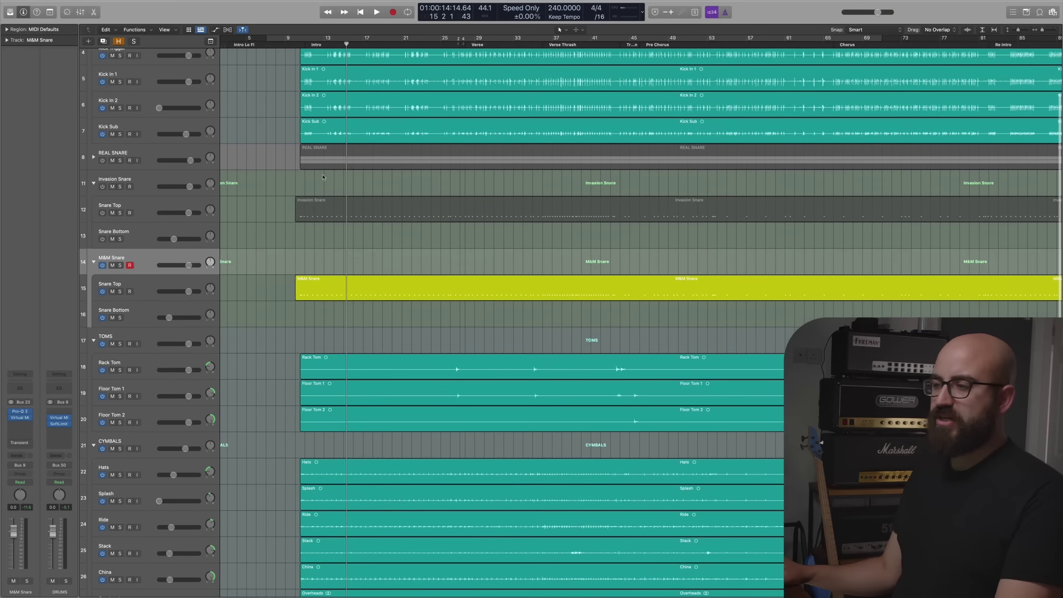
pyautogui.press('x')
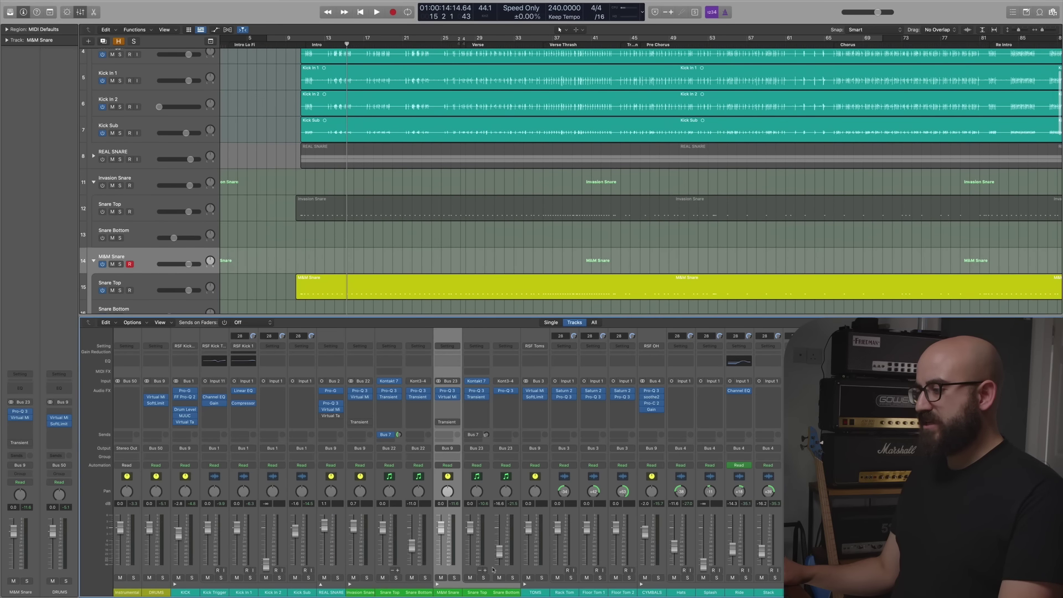
pyautogui.keyDown('shift'); pyautogui.click(505, 593); pyautogui.keyUp('shift')
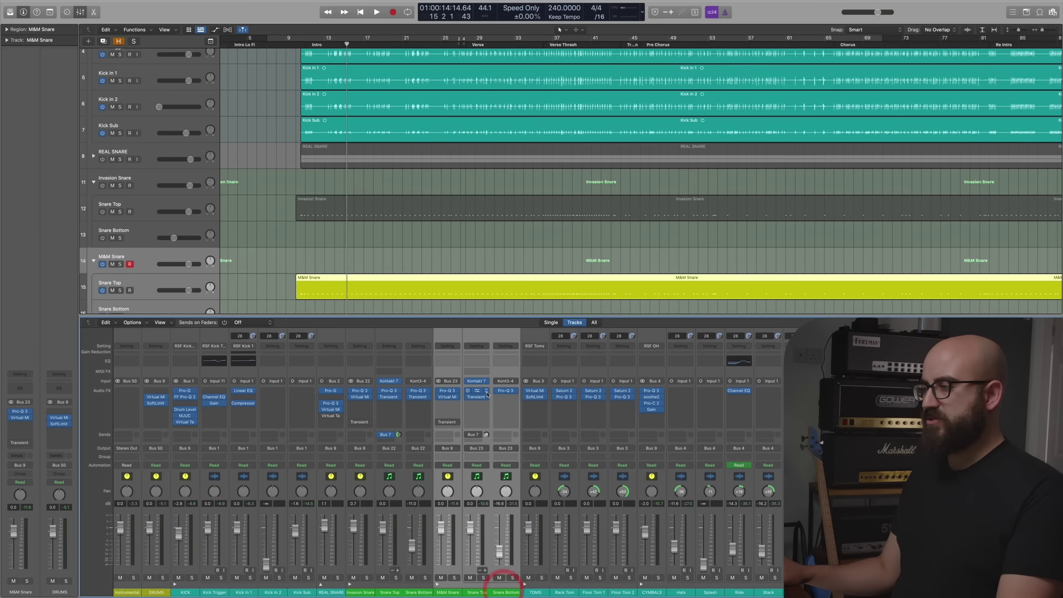
pyautogui.click(439, 391)
pyautogui.click(439, 397)
pyautogui.press('space')
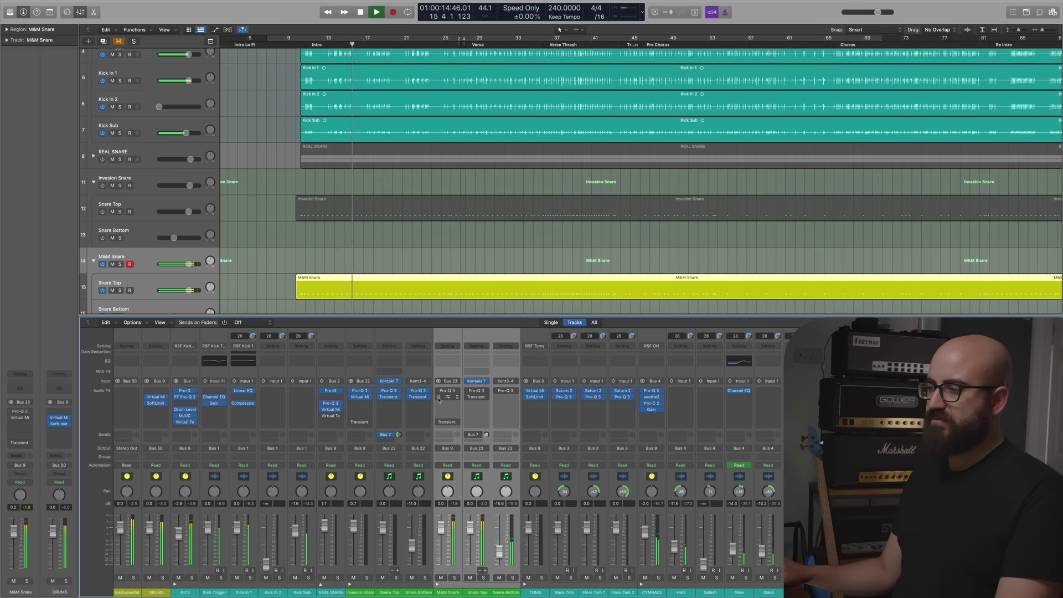
pyautogui.press('space')
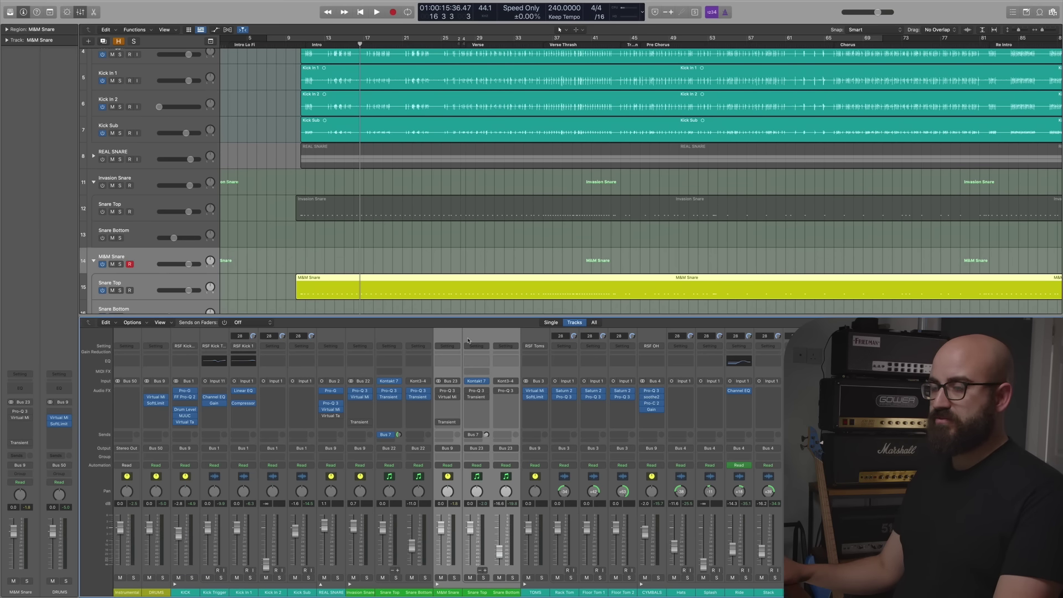
# Re-enable the bypassed plug-ins on the M&M Snare channels, replay from the Intro to compare, and select only its Snare Top channel
pyautogui.press('space')
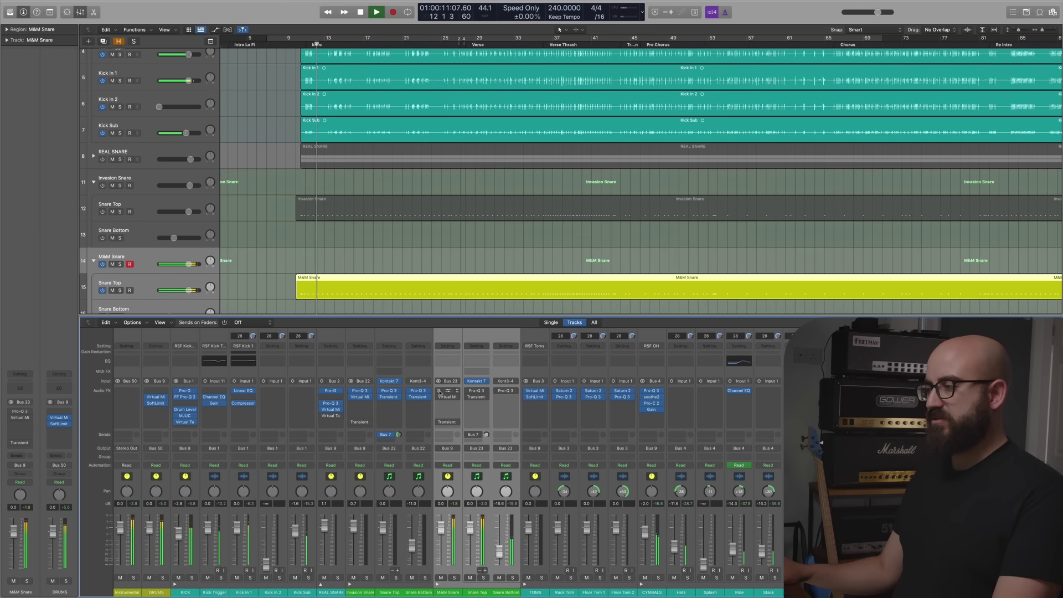
pyautogui.click(439, 391)
pyautogui.press('space')
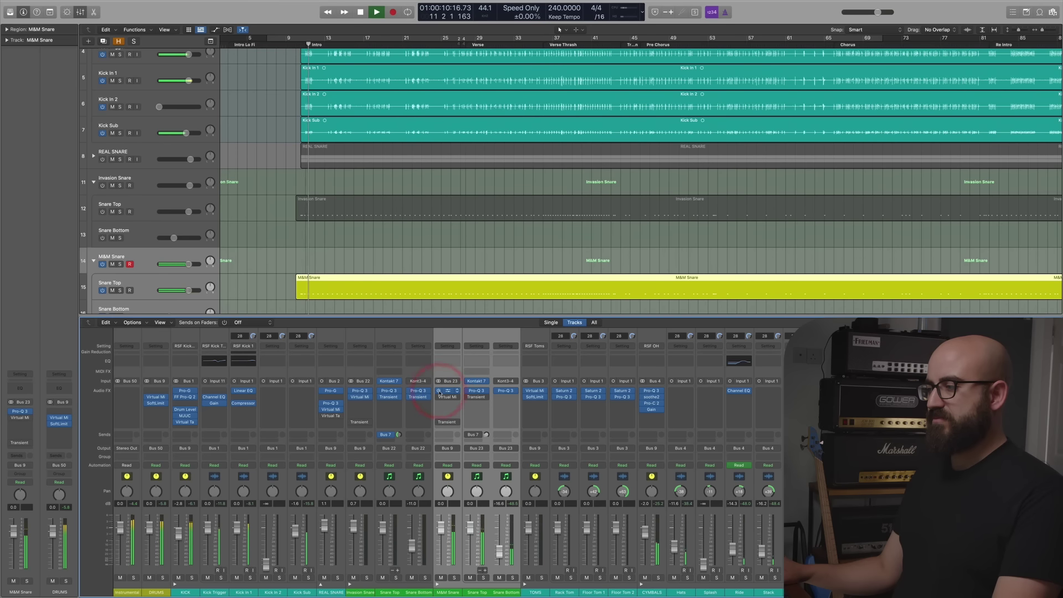
pyautogui.press('space')
pyautogui.press('space')
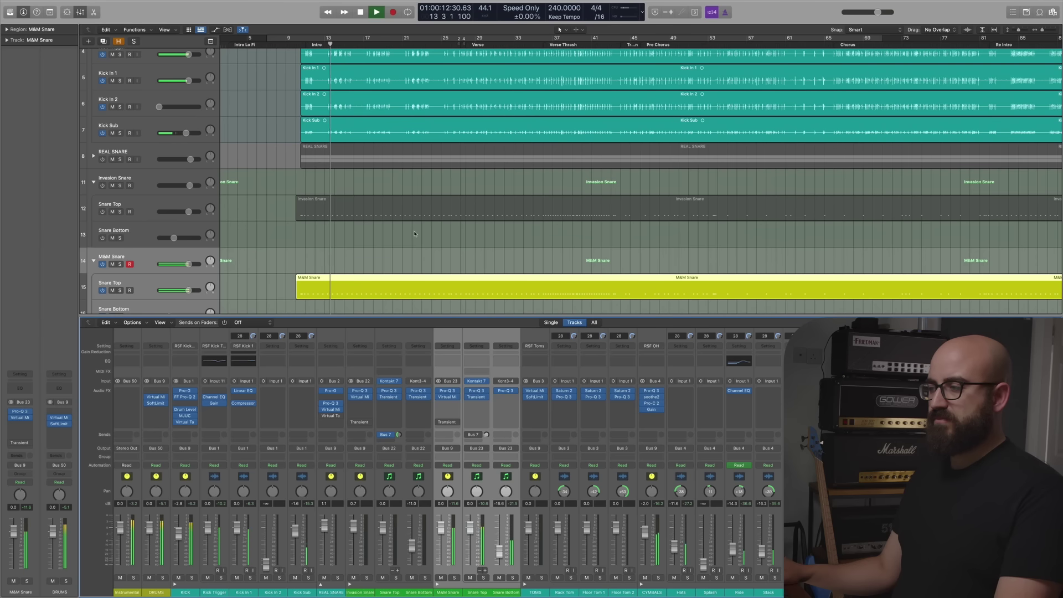
pyautogui.click(477, 583)
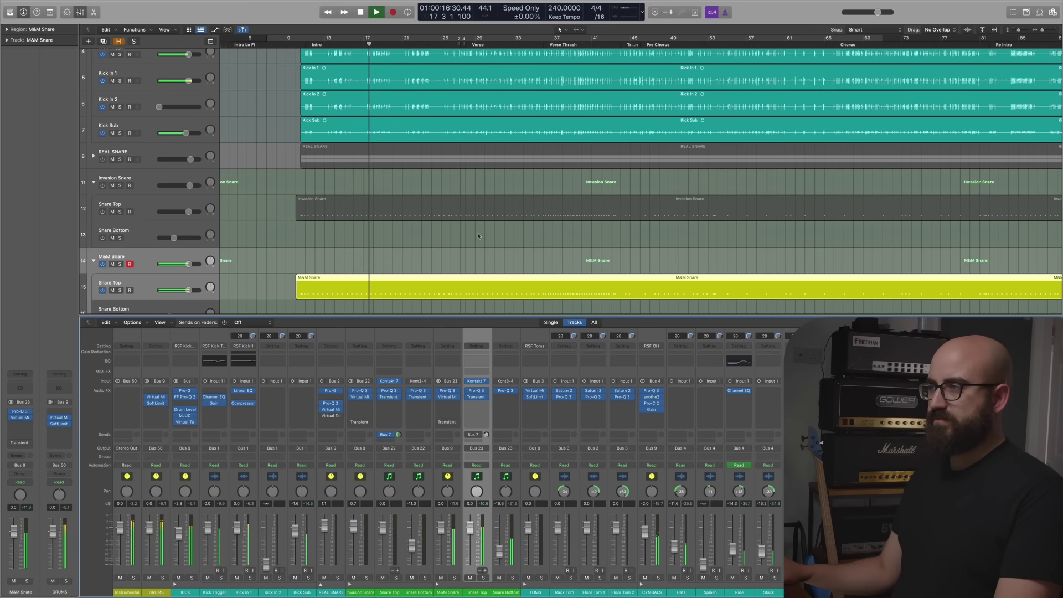